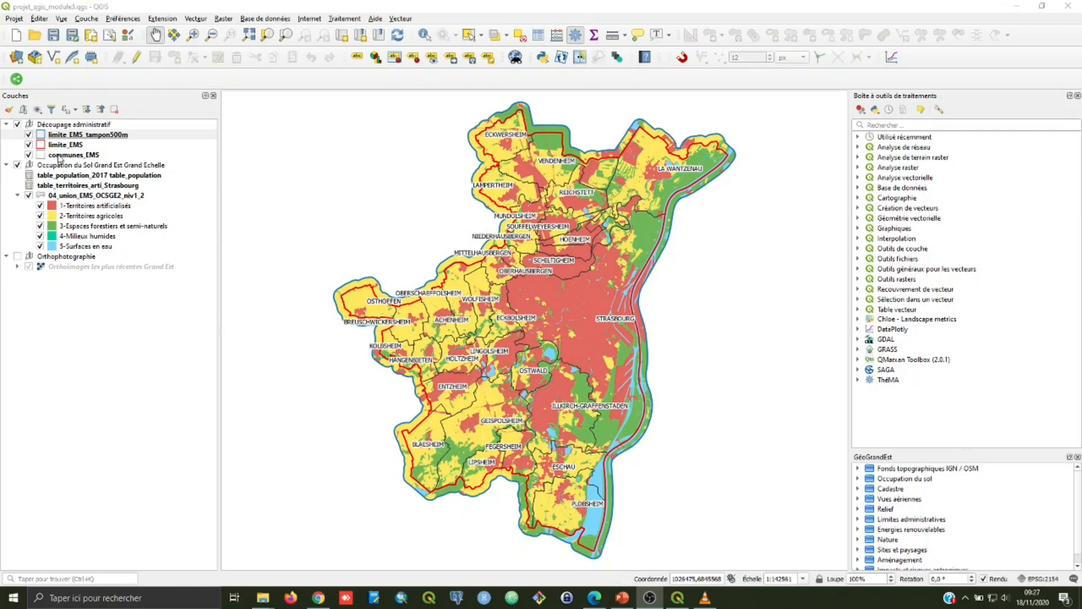
# Step: Remove the communes_EMS layer from the Découpage administratif group
pyautogui.rightClick(59, 157)
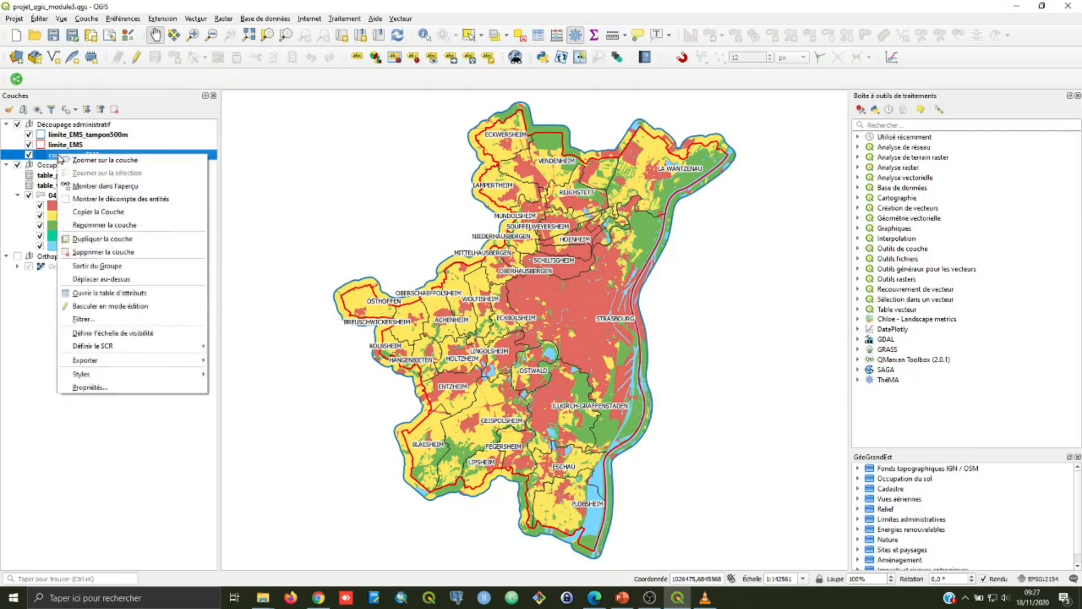
pyautogui.click(103, 253)
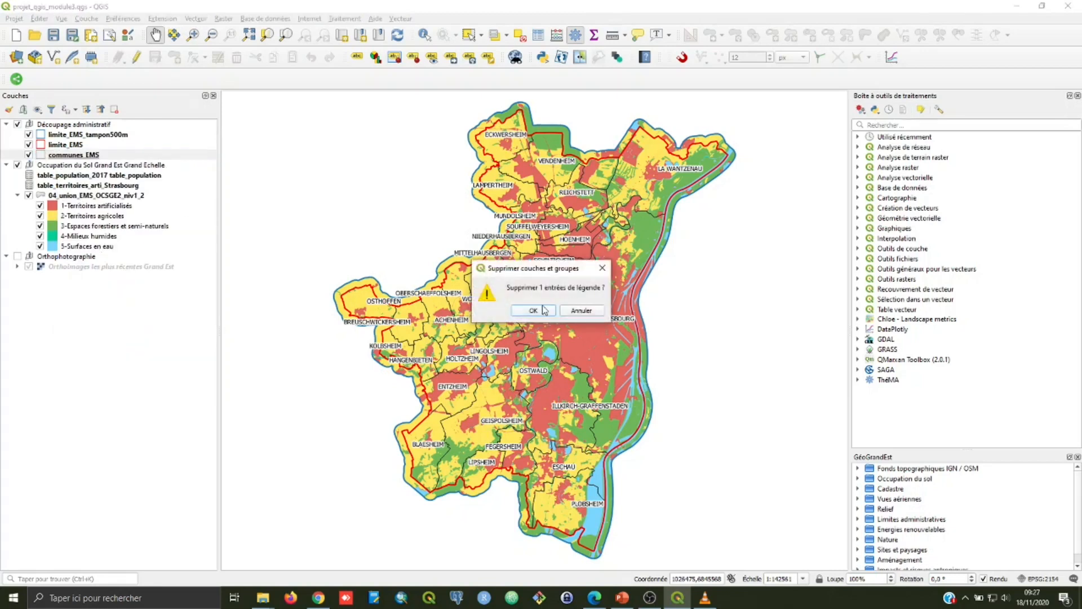
pyautogui.click(502, 288)
# Step: Remove the table_population_2017 and table_territoires_arti_Strasbourg tables from the Occupation du Sol Grand Est Grand Echelle group
pyautogui.rightClick(72, 166)
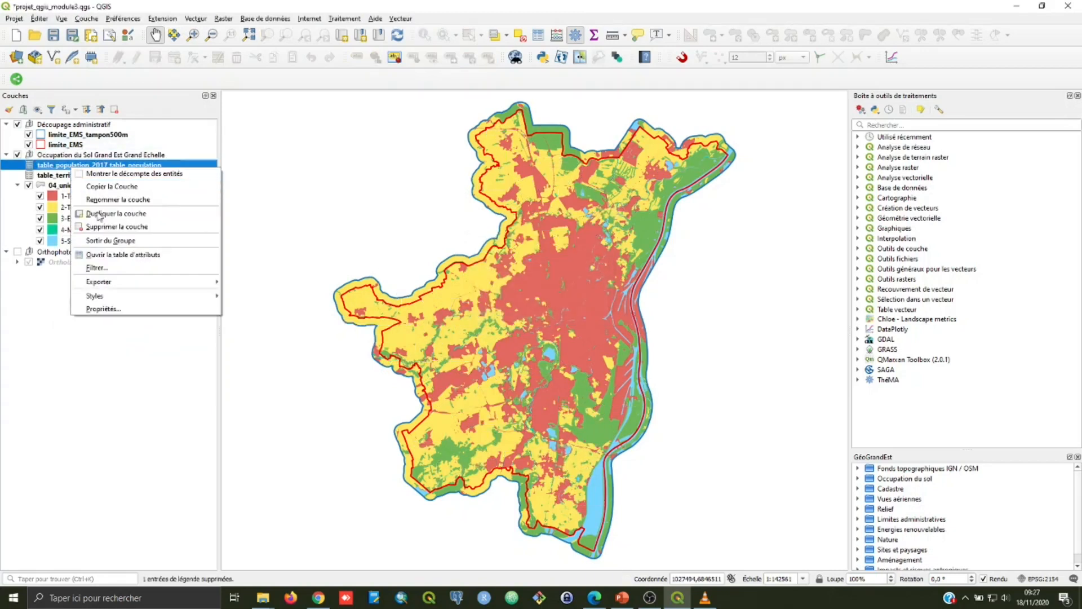
pyautogui.click(107, 227)
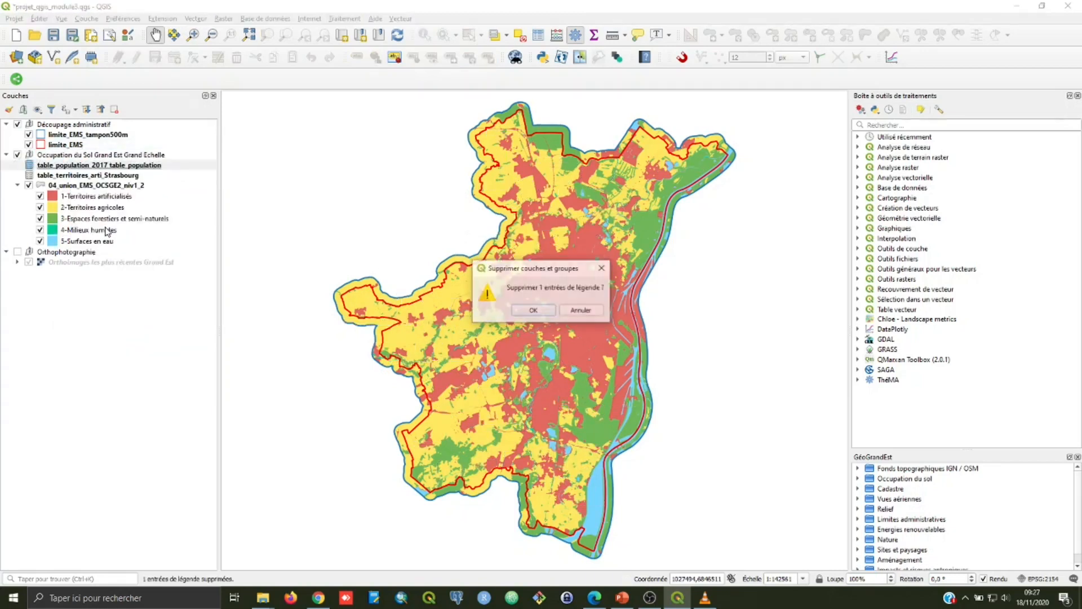
pyautogui.click(541, 312)
pyautogui.rightClick(72, 167)
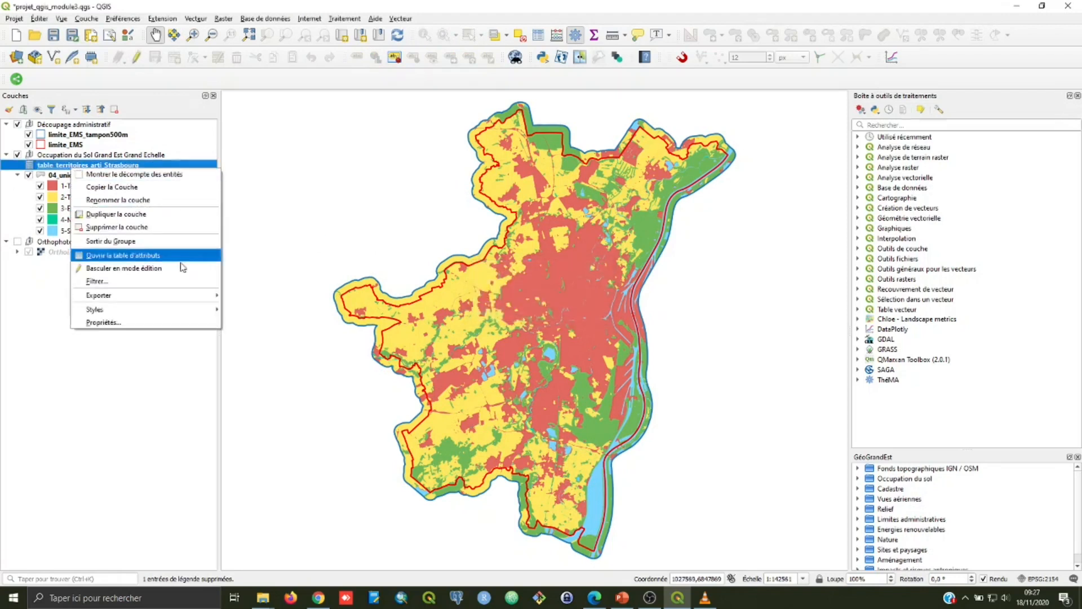
pyautogui.click(177, 228)
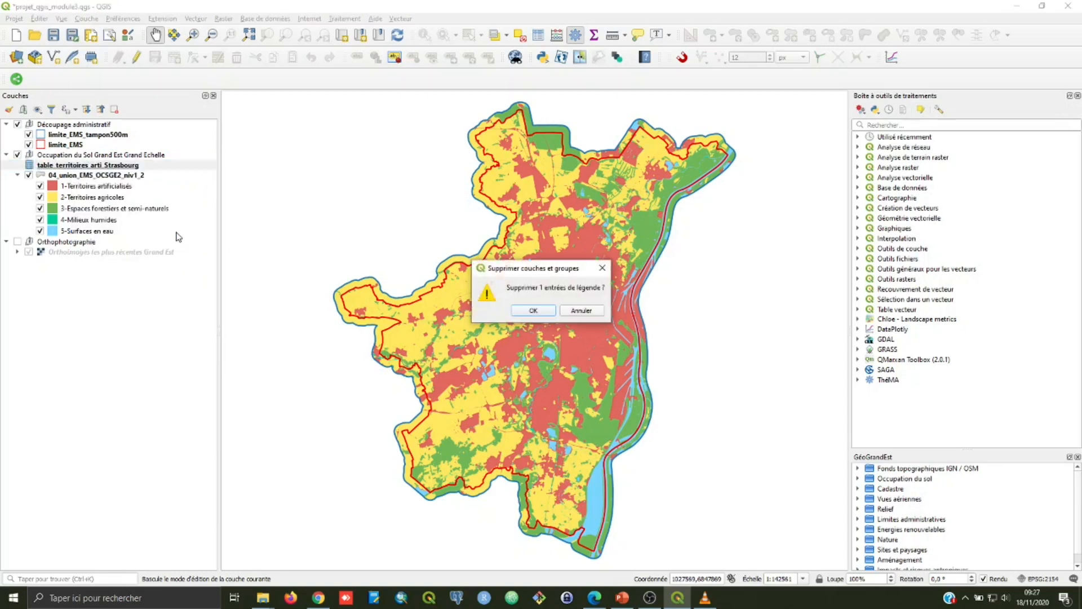
pyautogui.click(546, 313)
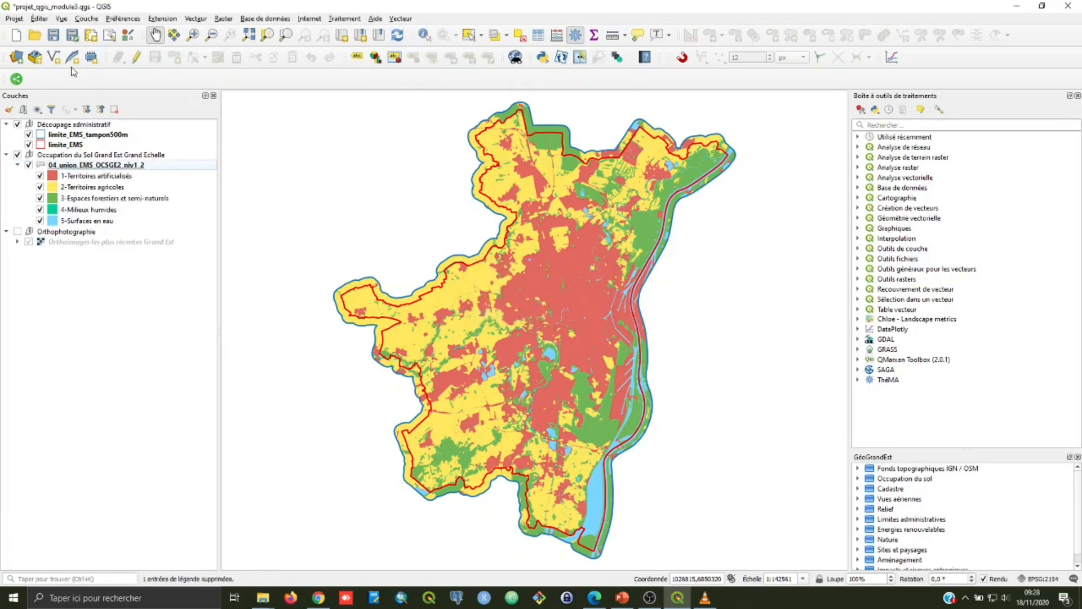
# Step: Save the project under the new name projet_qgis_module4.qgs in the ocsge2_d67_2018 folder
pyautogui.click(15, 19)
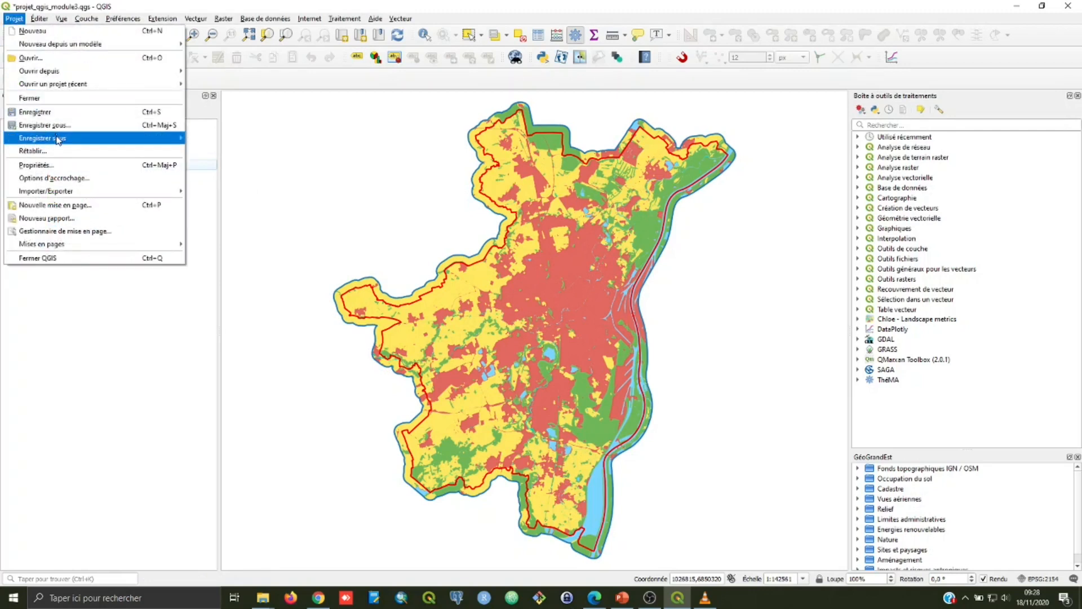
pyautogui.moveTo(58, 140)
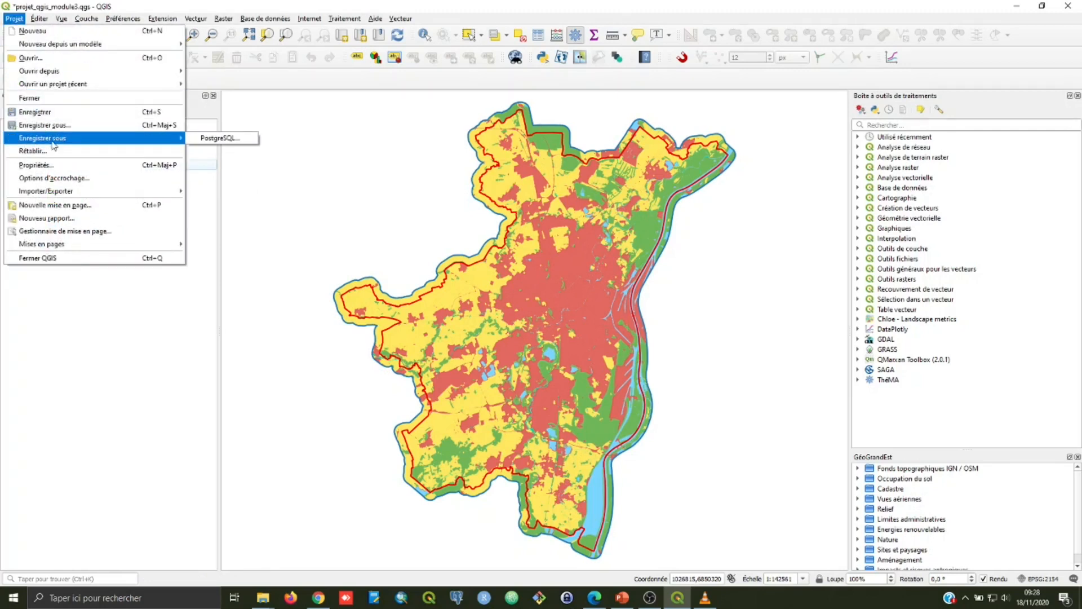
pyautogui.click(45, 125)
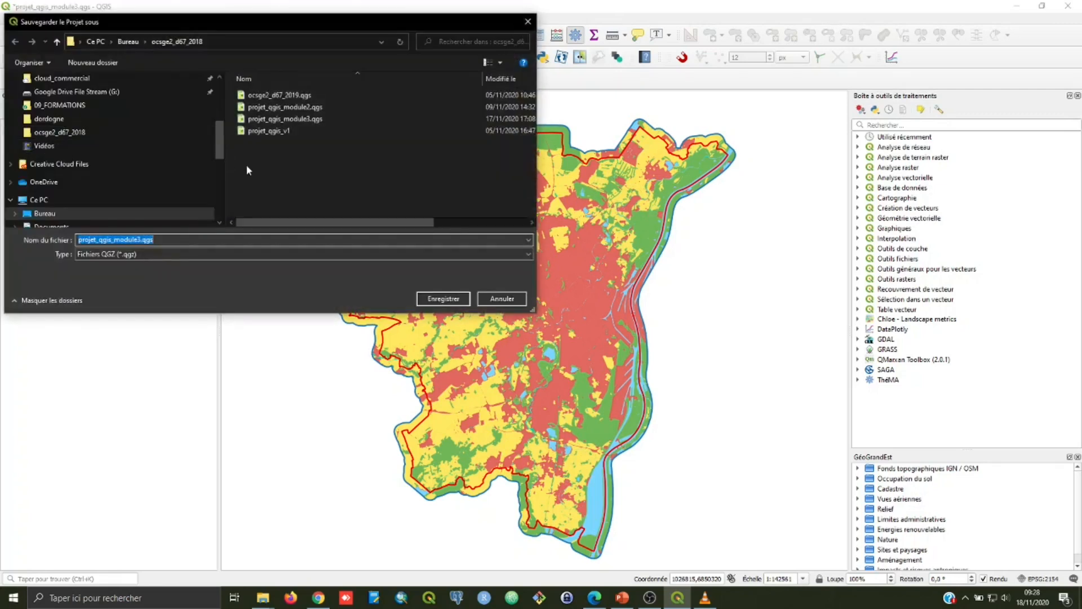
pyautogui.click(284, 119)
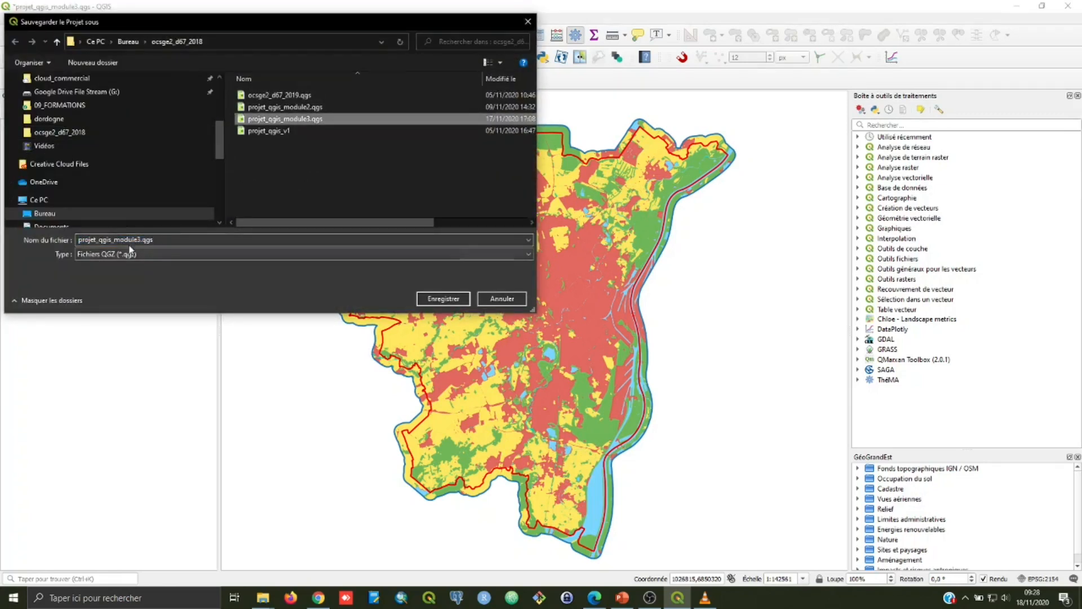
pyautogui.click(143, 240)
pyautogui.click(144, 239)
pyautogui.press('BackSpace')
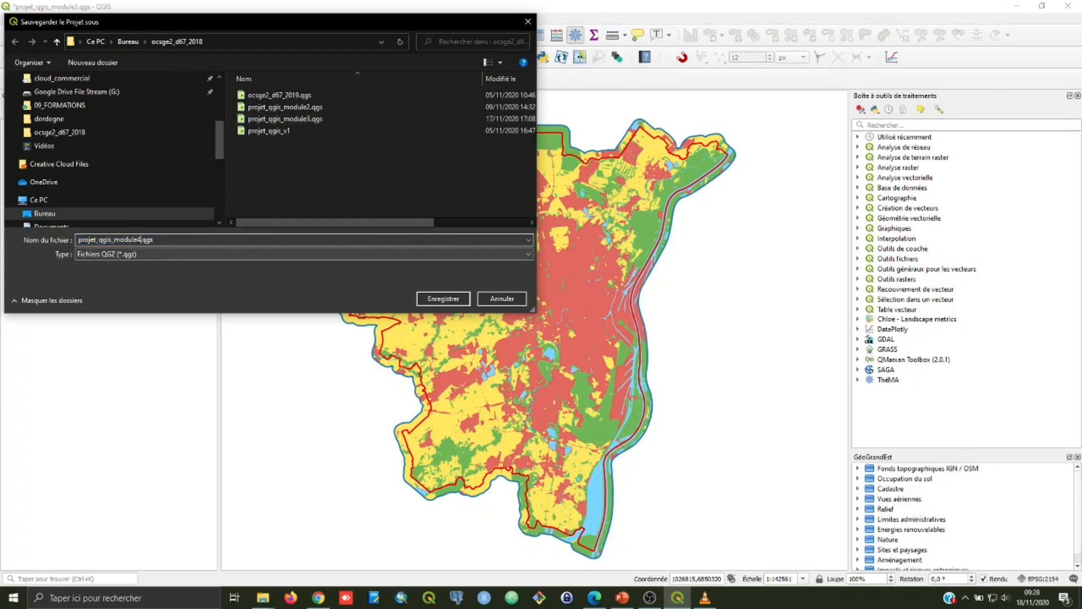
pyautogui.click(451, 300)
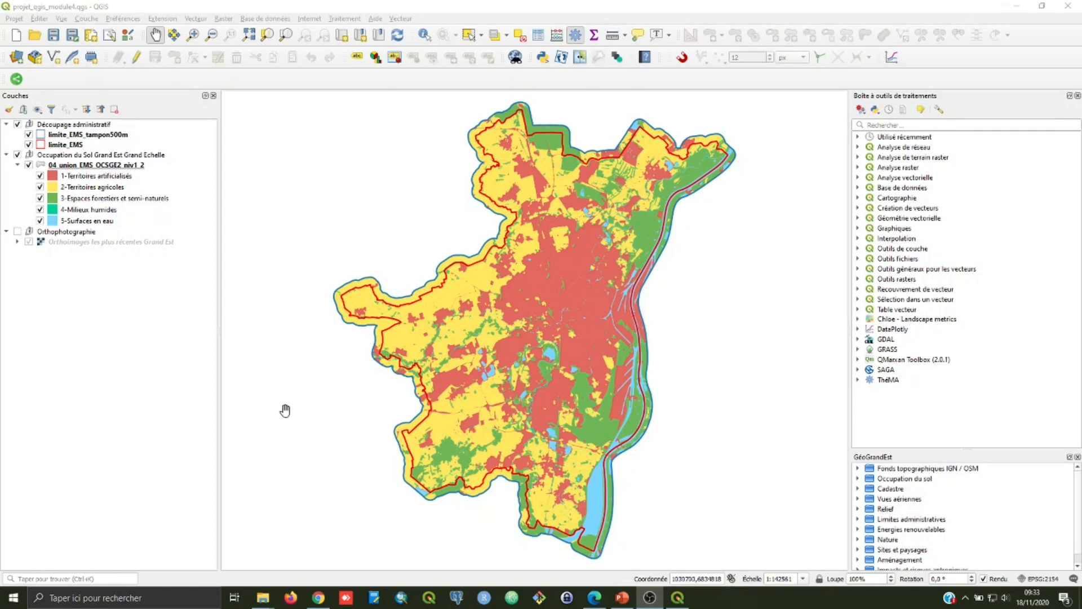
# Step: Create a new print layout titled Carto_niv1_EMS
pyautogui.click(18, 20)
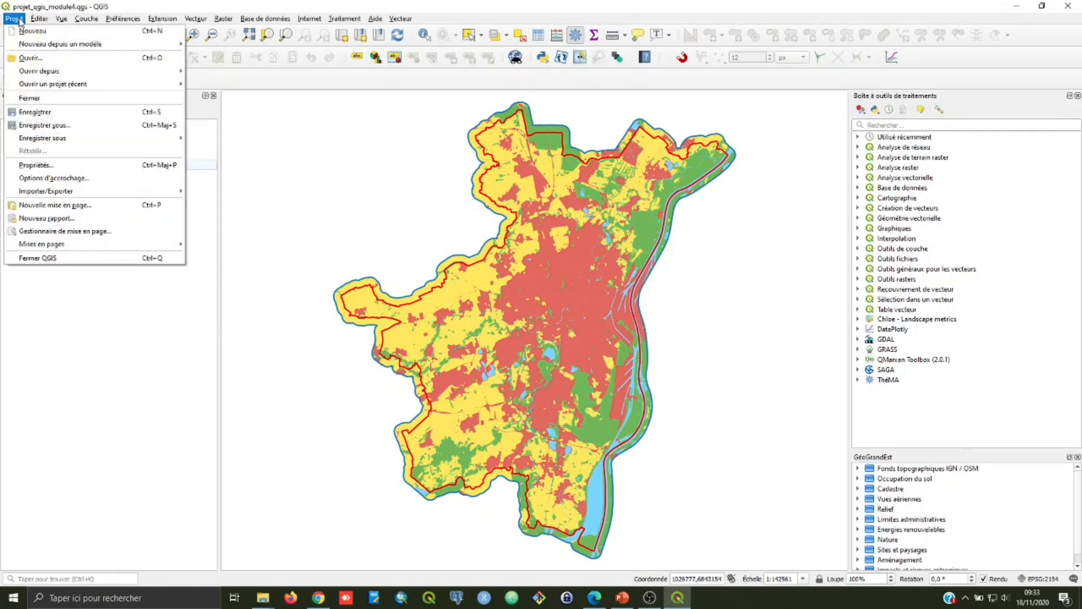
pyautogui.click(110, 206)
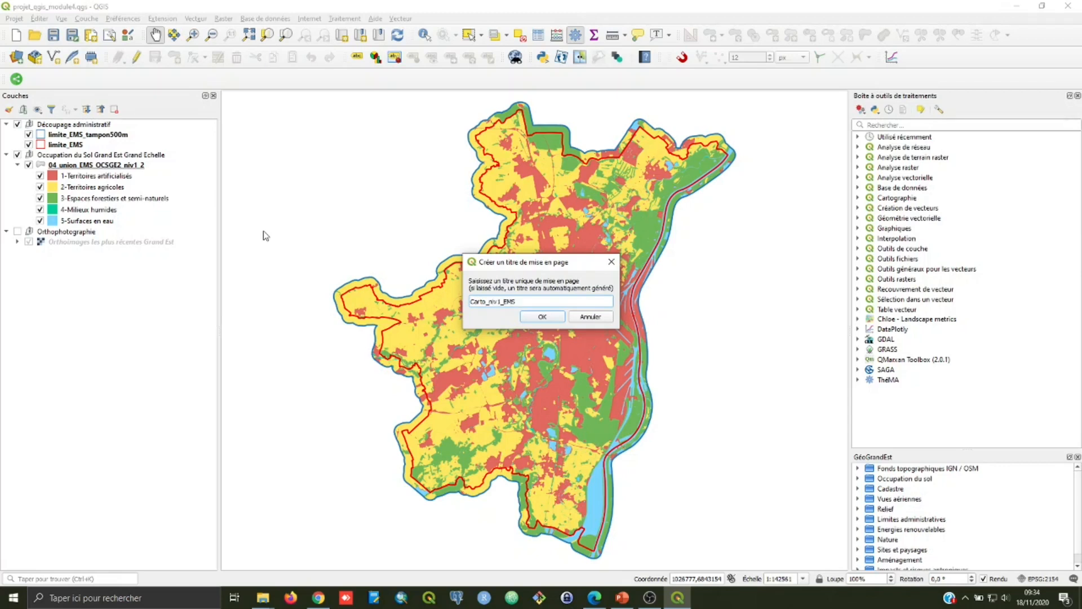
pyautogui.click(536, 319)
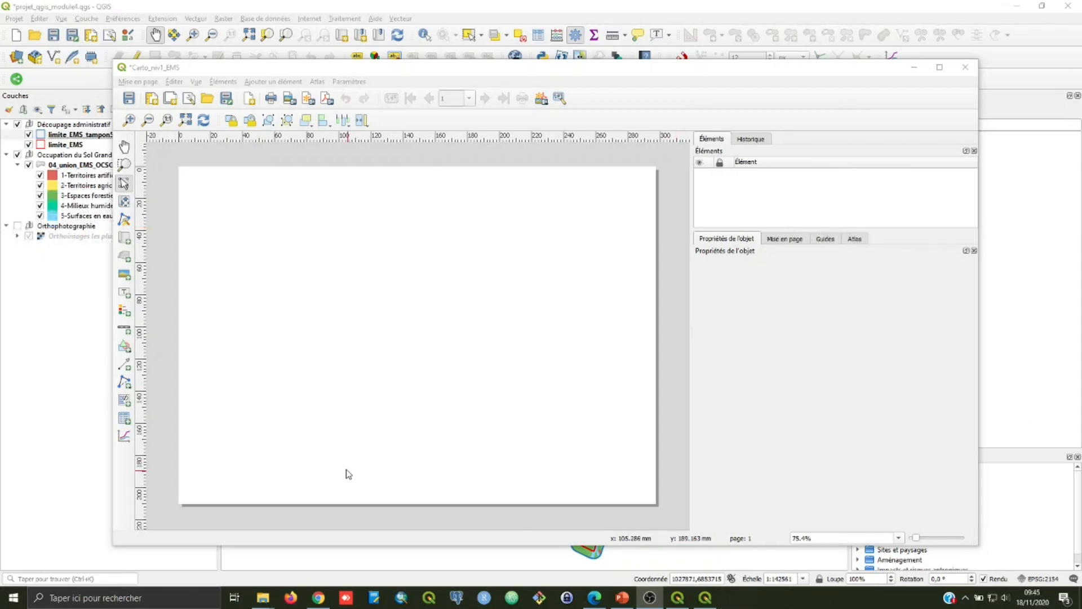
# Step: Set the layout page's orientation to Portrait, keeping the A4 size
pyautogui.rightClick(393, 313)
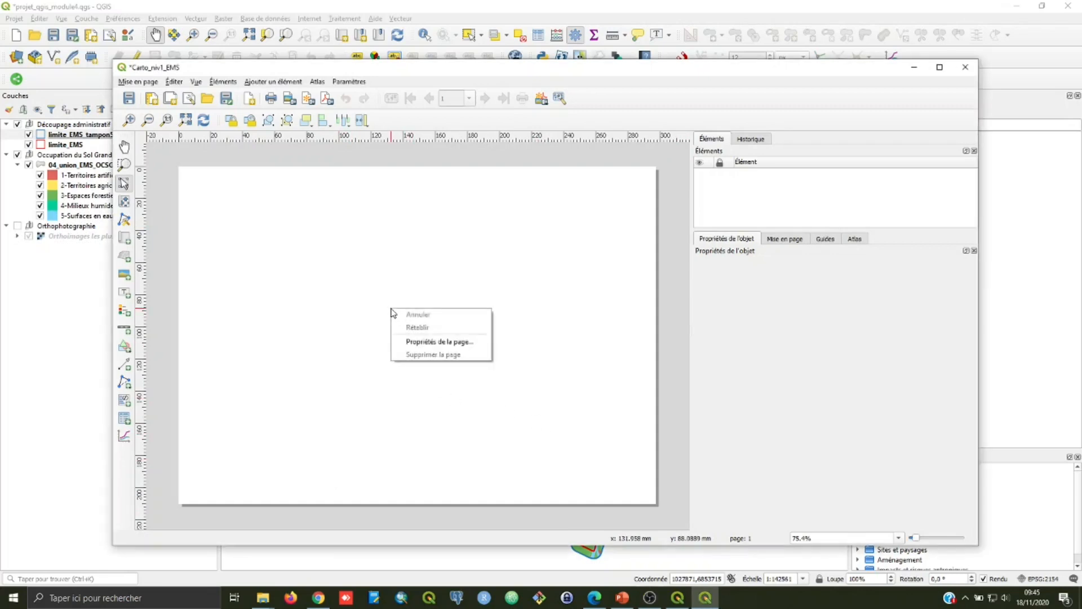
pyautogui.click(430, 342)
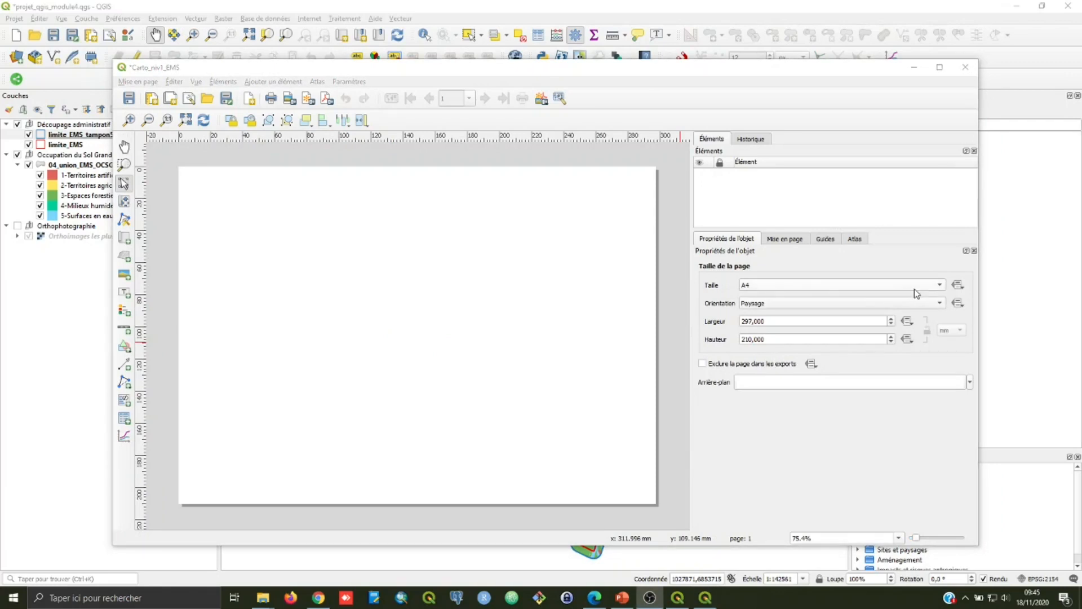
pyautogui.click(939, 285)
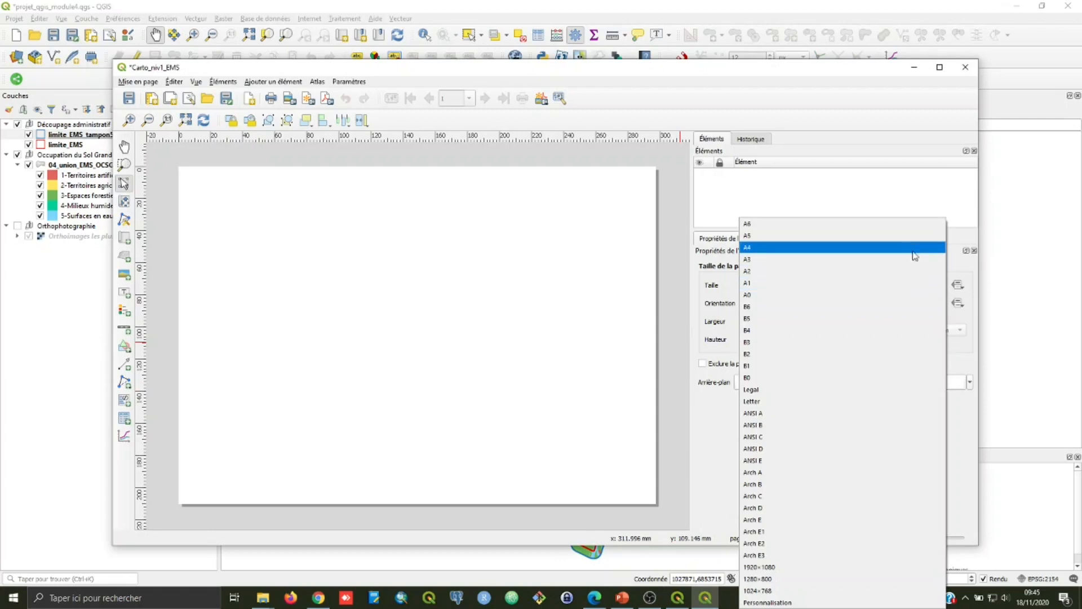
pyautogui.click(959, 264)
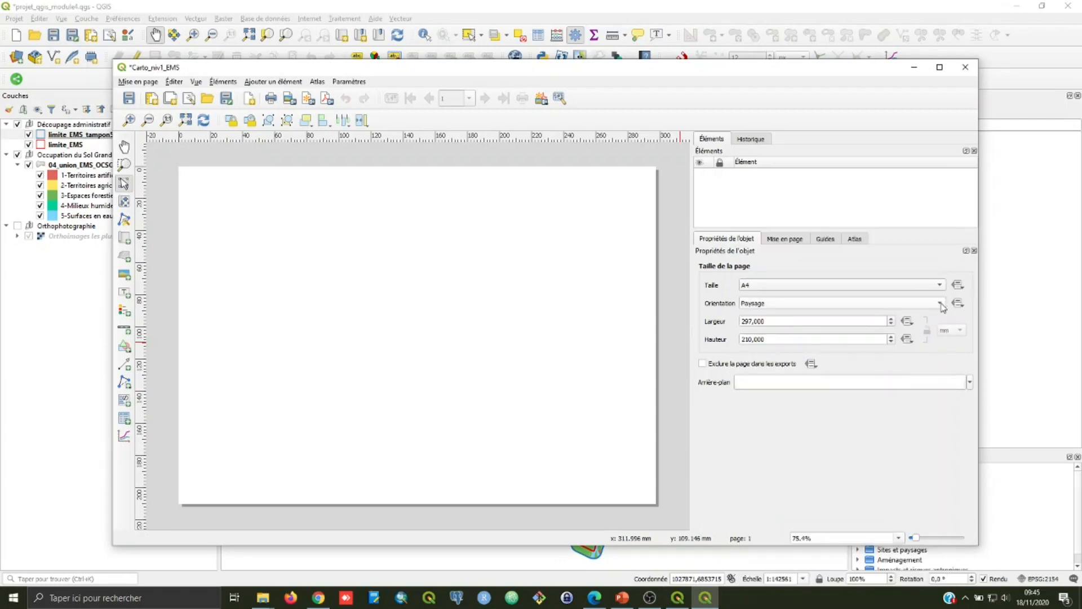
pyautogui.click(942, 305)
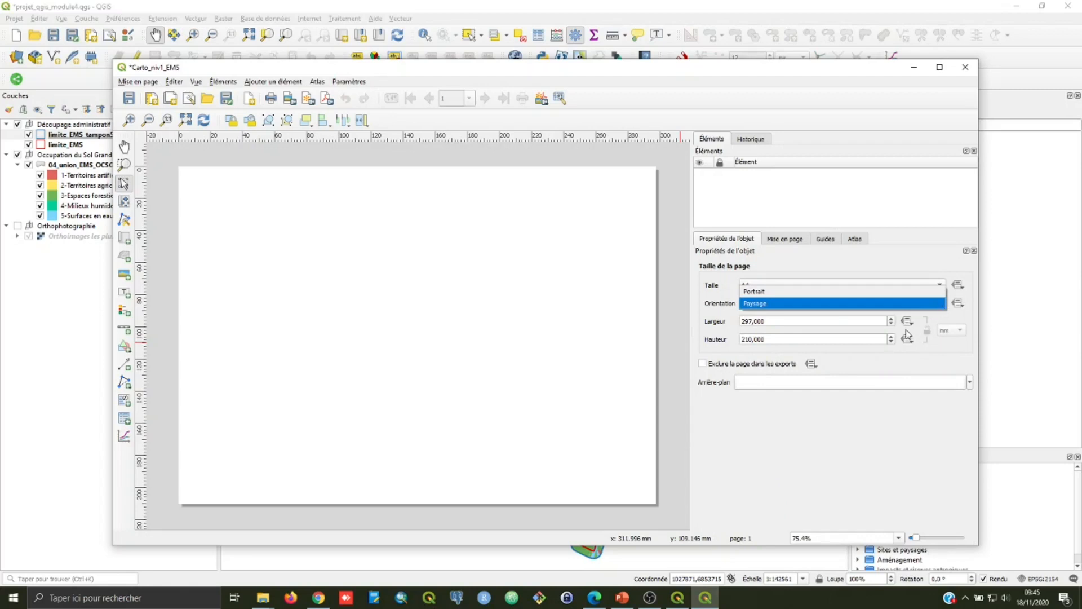
pyautogui.click(925, 319)
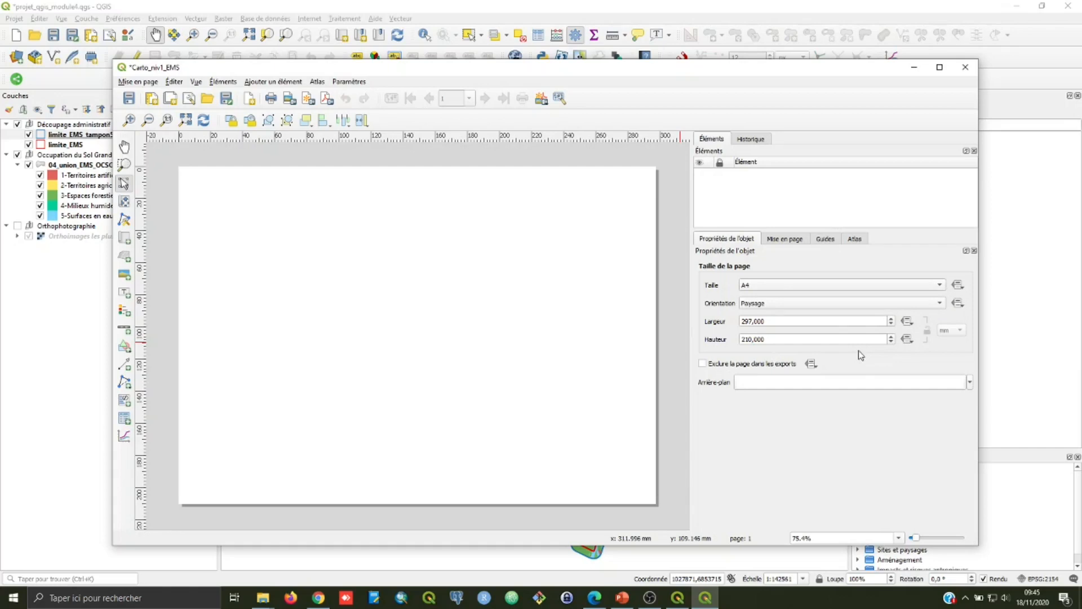
pyautogui.click(943, 305)
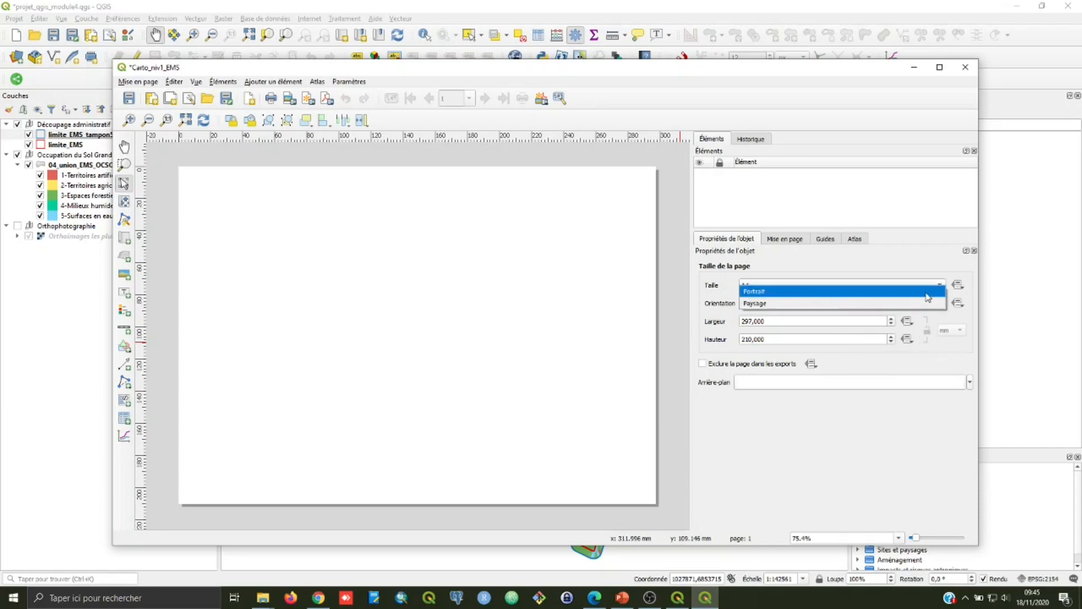
pyautogui.click(928, 292)
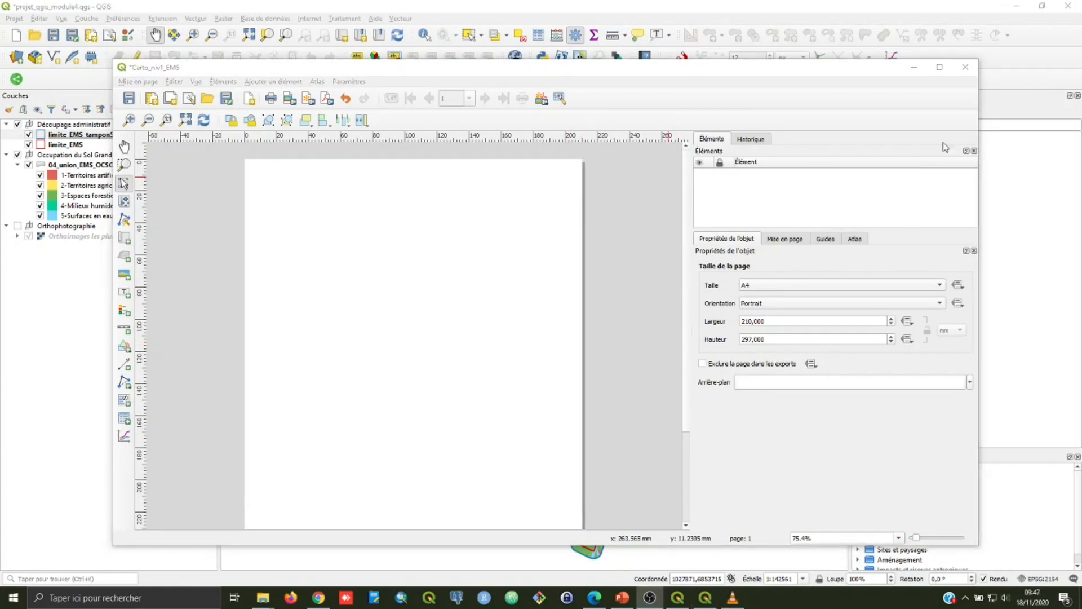
# Step: Maximize the layout window and add a map spanning the full page width from the page's upper-left corner
pyautogui.click(939, 67)
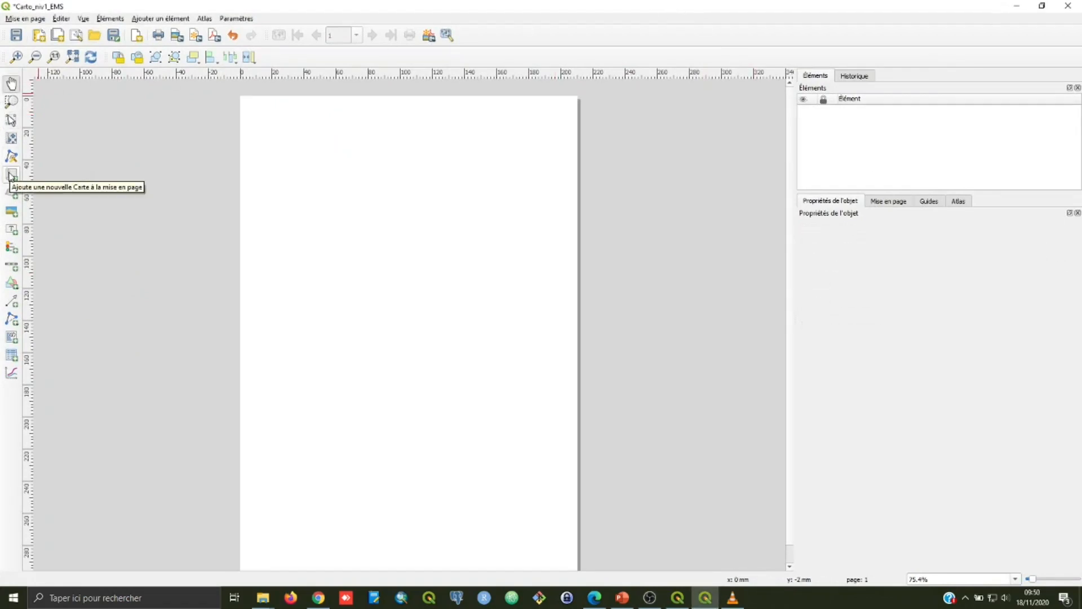
pyautogui.click(11, 175)
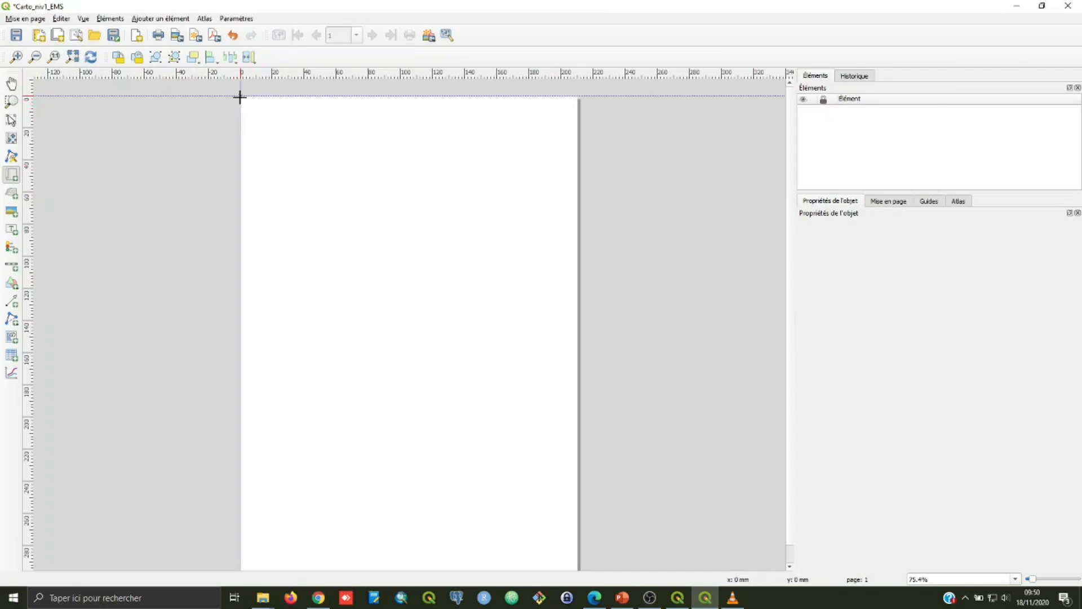
pyautogui.moveTo(239, 96); pyautogui.dragTo(576, 550)
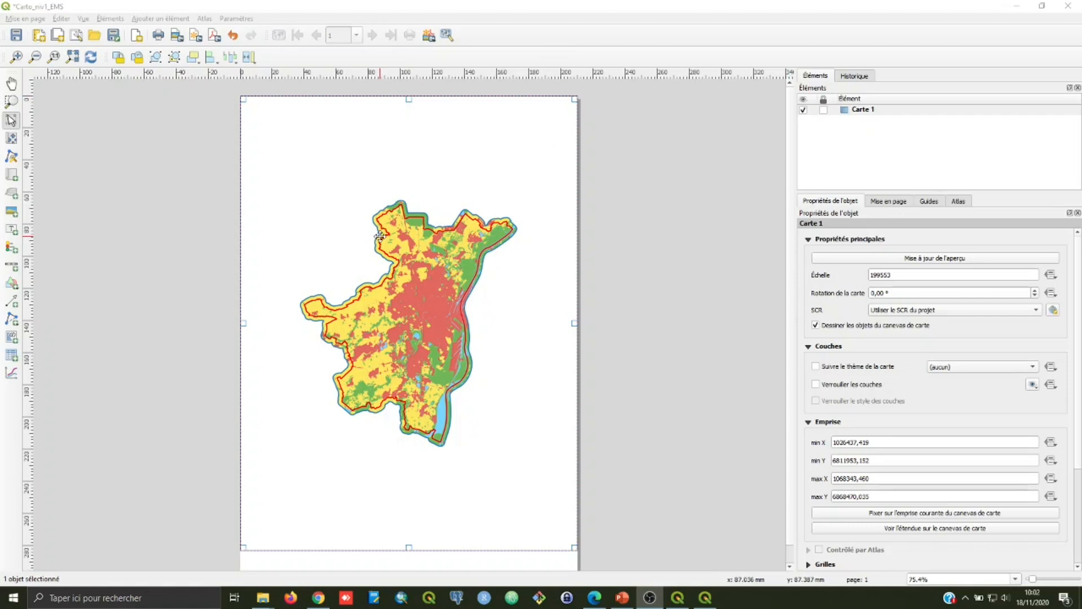
# Step: Enlarge the map frame beyond the page edge and resize it back to the page width
pyautogui.moveTo(380, 310); pyautogui.dragTo(343, 293)
pyautogui.moveTo(537, 531); pyautogui.dragTo(567, 547)
pyautogui.moveTo(269, 223); pyautogui.dragTo(302, 237)
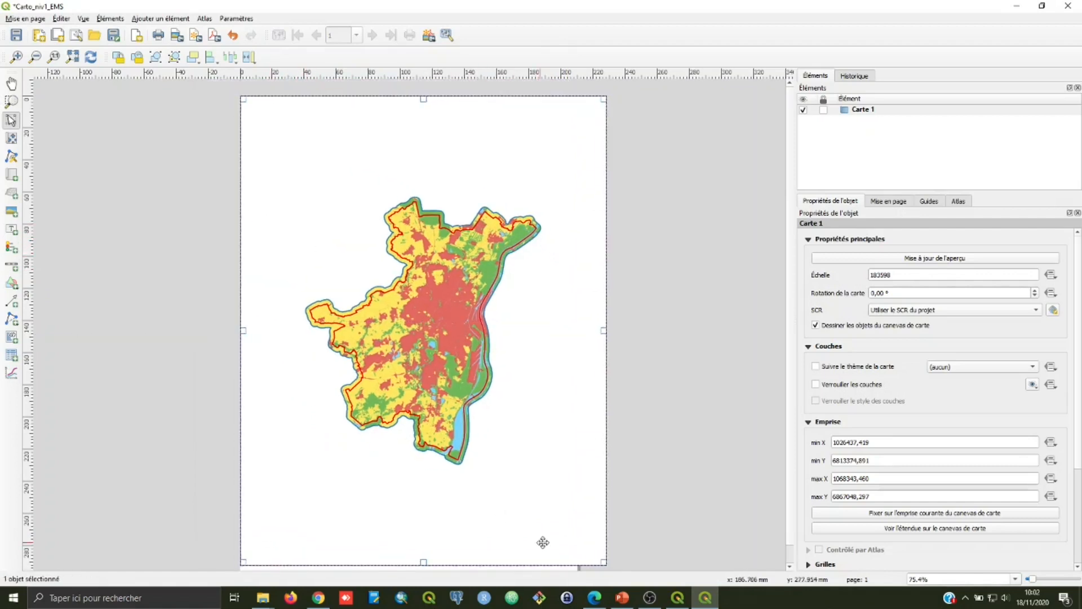
pyautogui.moveTo(602, 561); pyautogui.dragTo(572, 547)
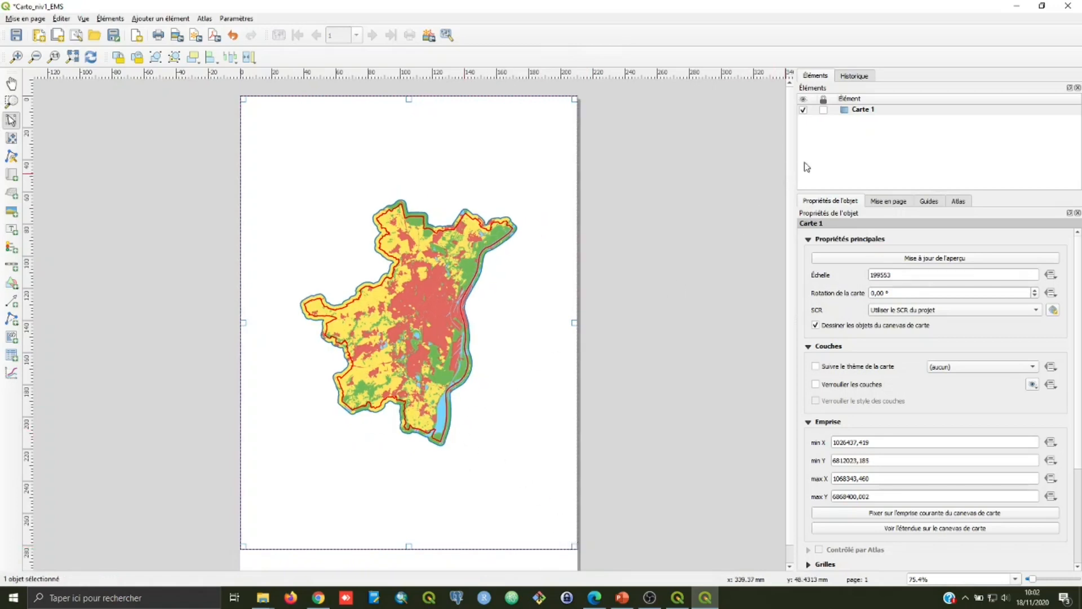
# Step: Rename the map item as Carte_EMS and lock it in the layout
pyautogui.doubleClick(868, 114)
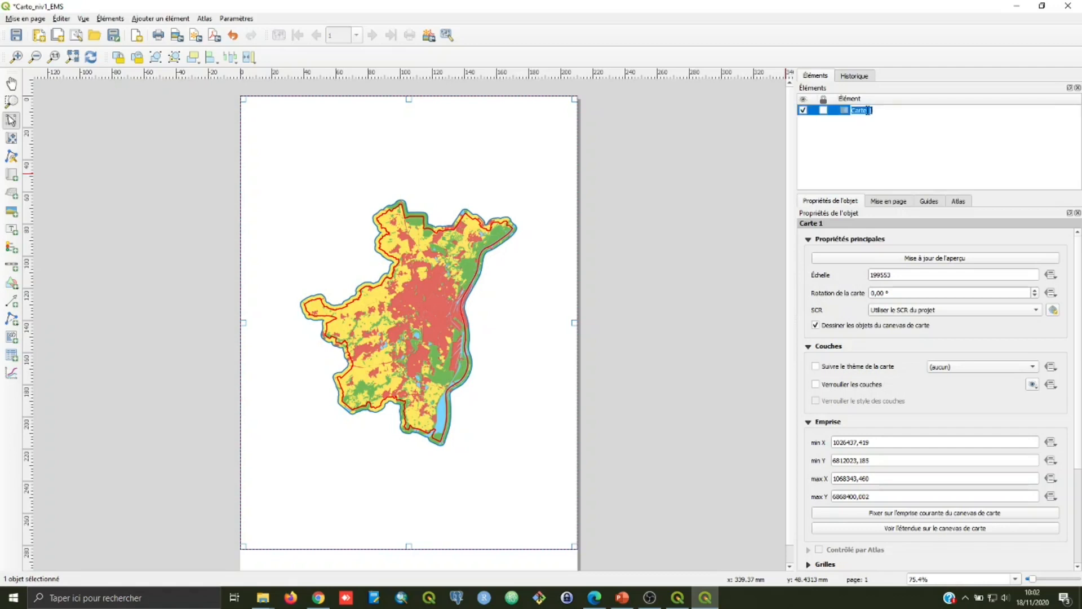
pyautogui.write('Carte_EMS')
pyautogui.press('Return')
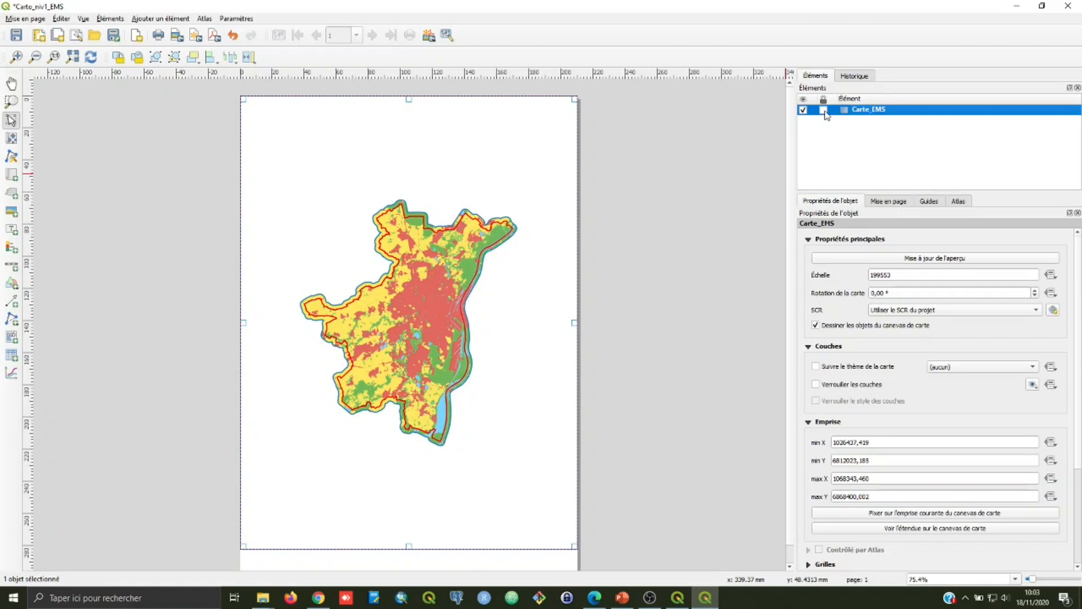
pyautogui.click(824, 110)
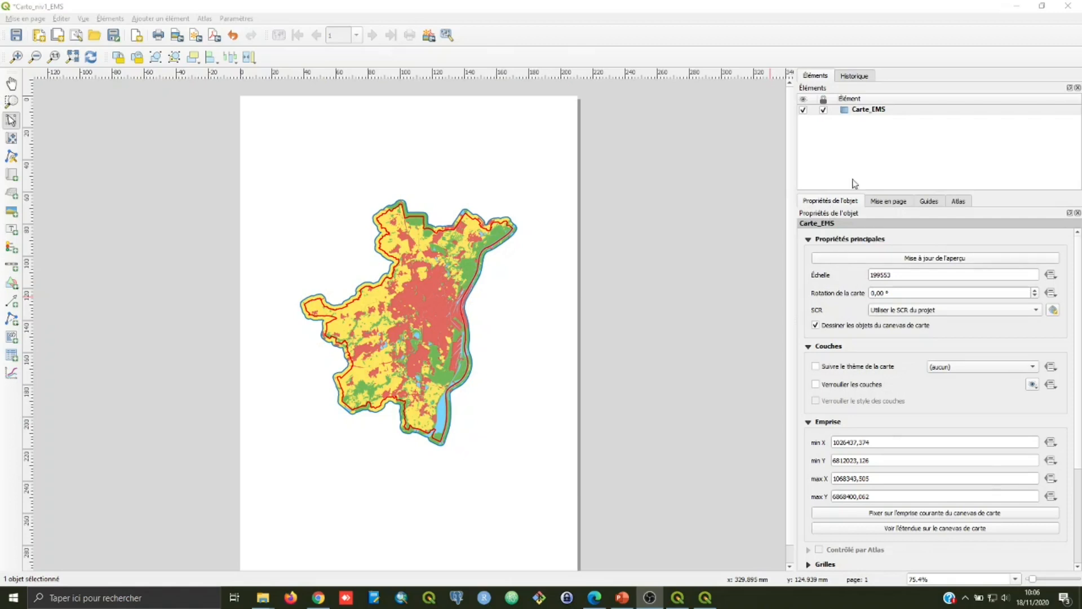
# Step: Set the scale of the Carte_EMS map to 150000
pyautogui.click(871, 112)
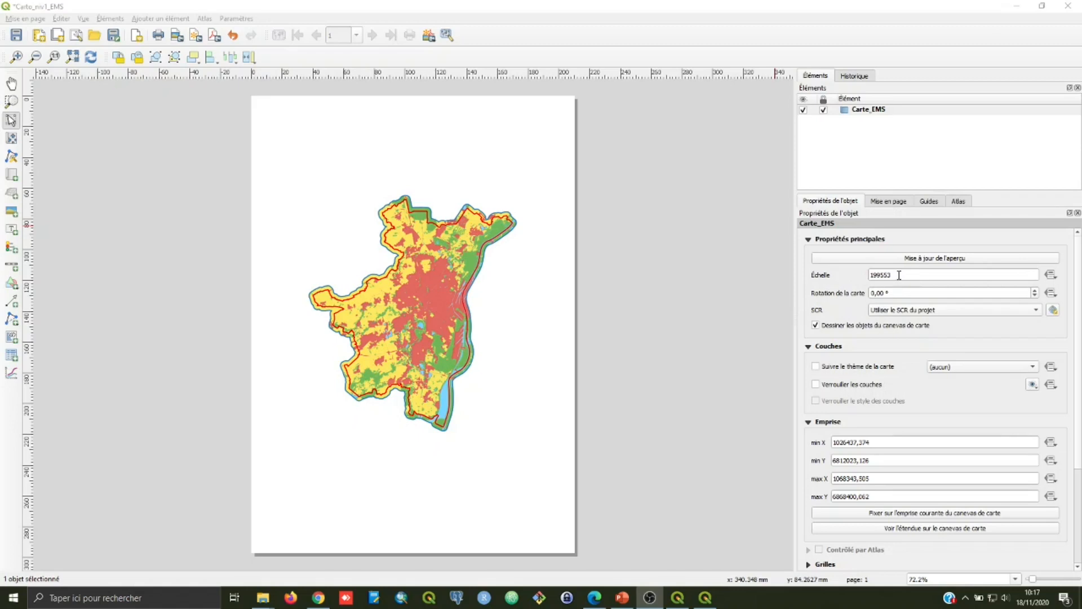
pyautogui.moveTo(899, 275); pyautogui.dragTo(857, 275)
pyautogui.write('150000')
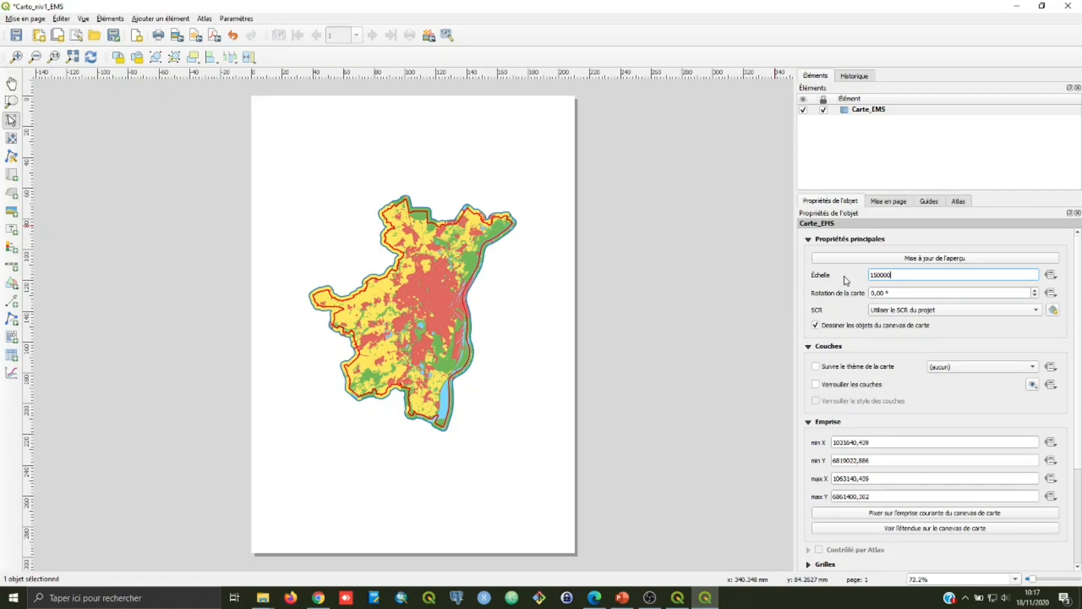
pyautogui.press('Return')
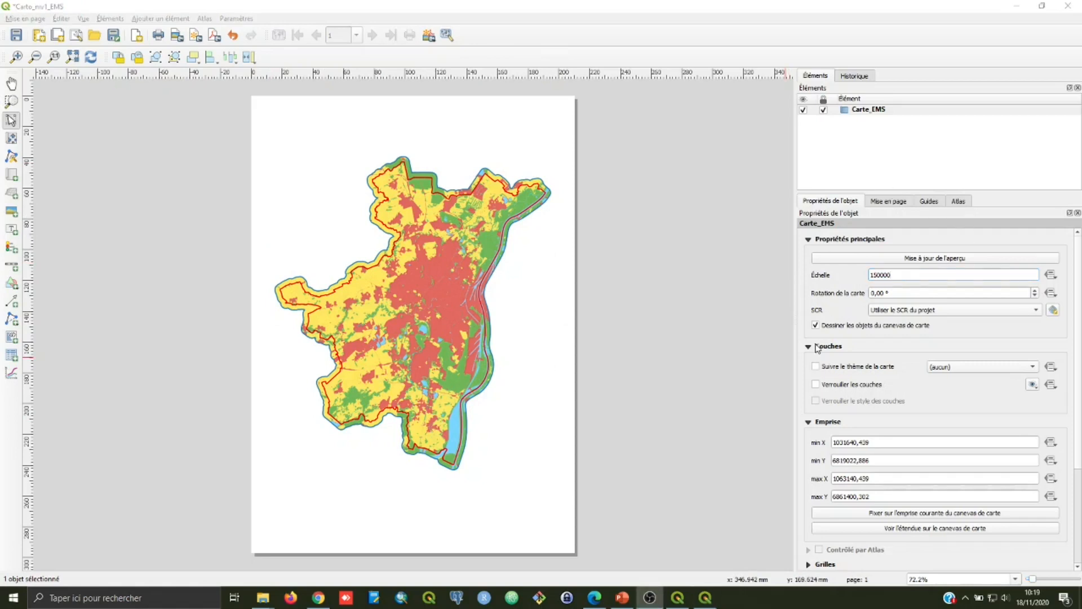
# Step: Lock the layers and layer styles of the Carte_EMS map, and switch to the main QGIS project window
pyautogui.click(818, 386)
pyautogui.click(676, 605)
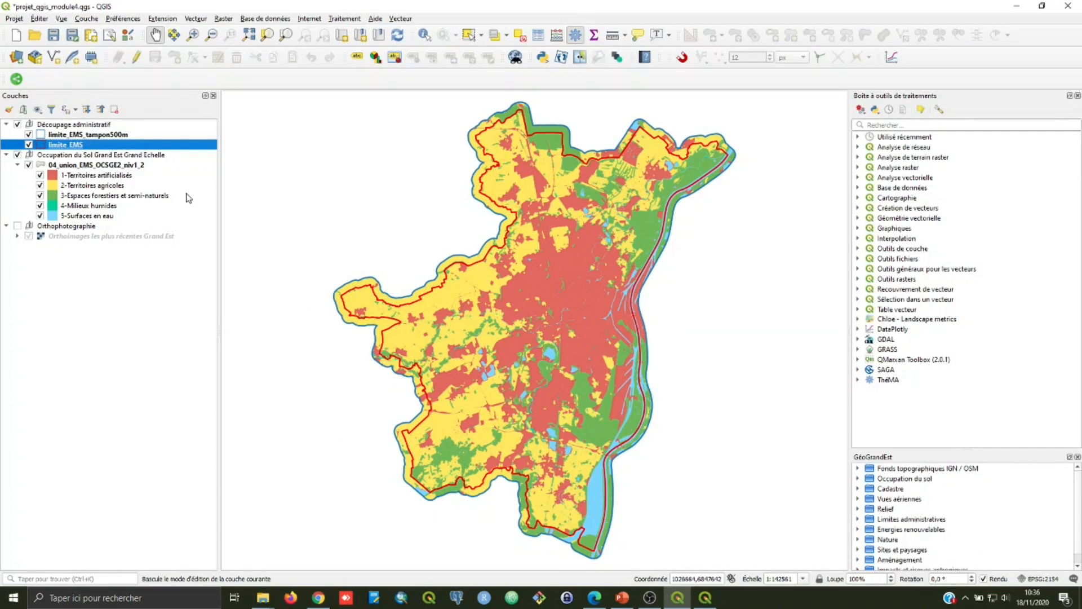
# Step: Open the symbology of the limite_EMS layer and set its renderer to inverted polygons (Polygones inversés)
pyautogui.rightClick(48, 147)
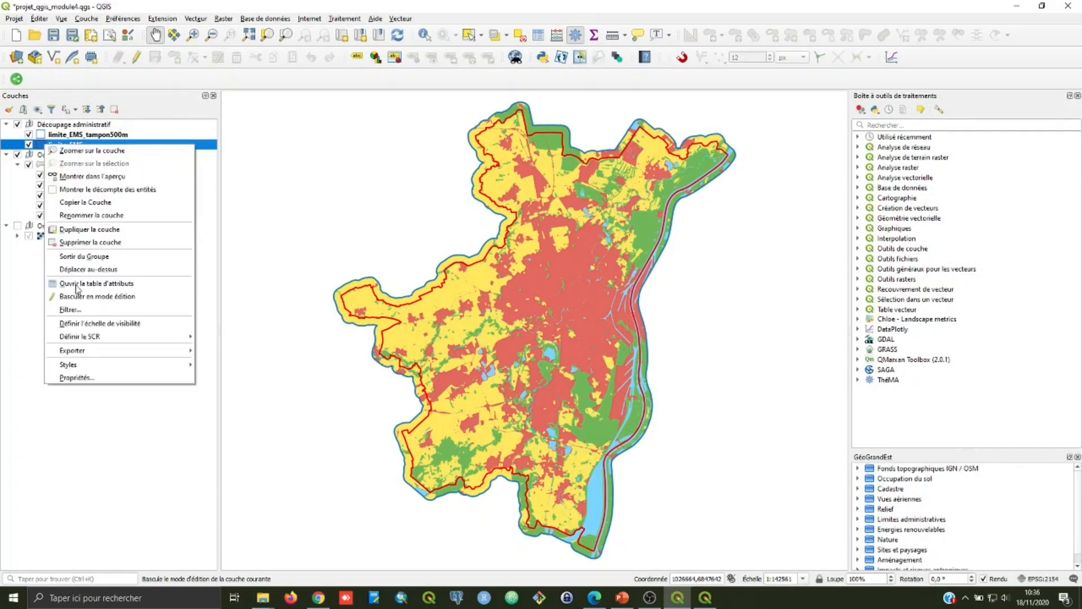
pyautogui.click(84, 381)
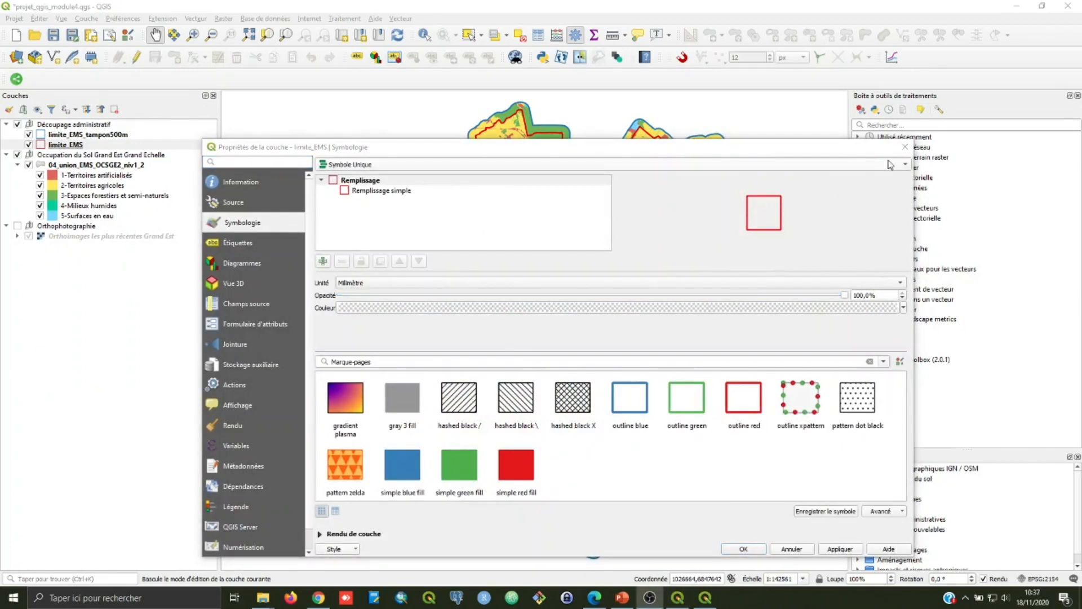
pyautogui.click(906, 165)
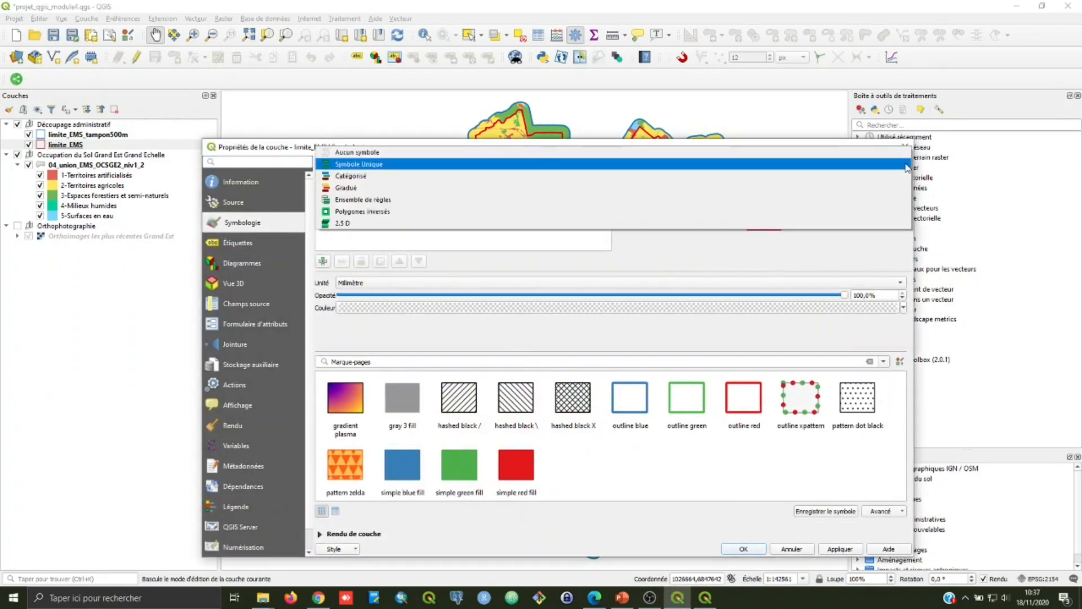
pyautogui.click(772, 211)
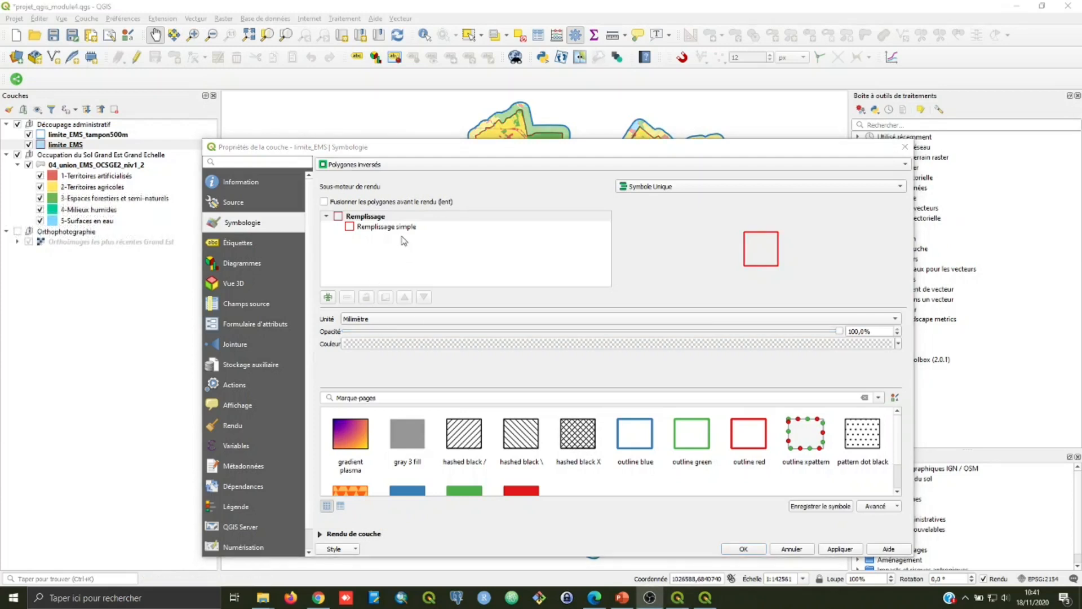
# Step: Give the simple fill of limite_EMS a white fill colour and a black stroke 0.46 mm wide
pyautogui.click(393, 229)
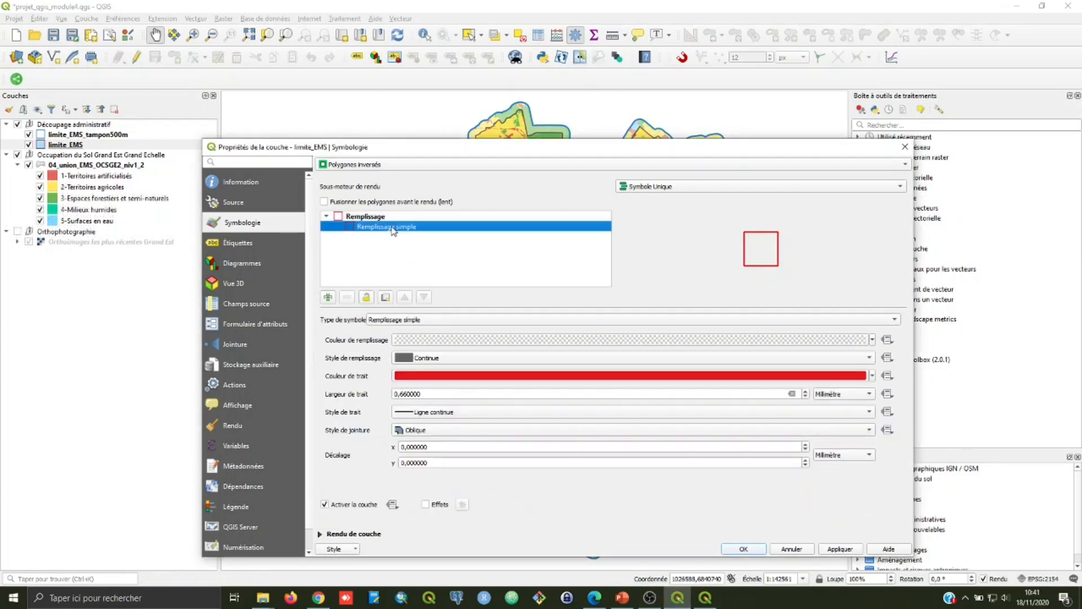
pyautogui.click(873, 340)
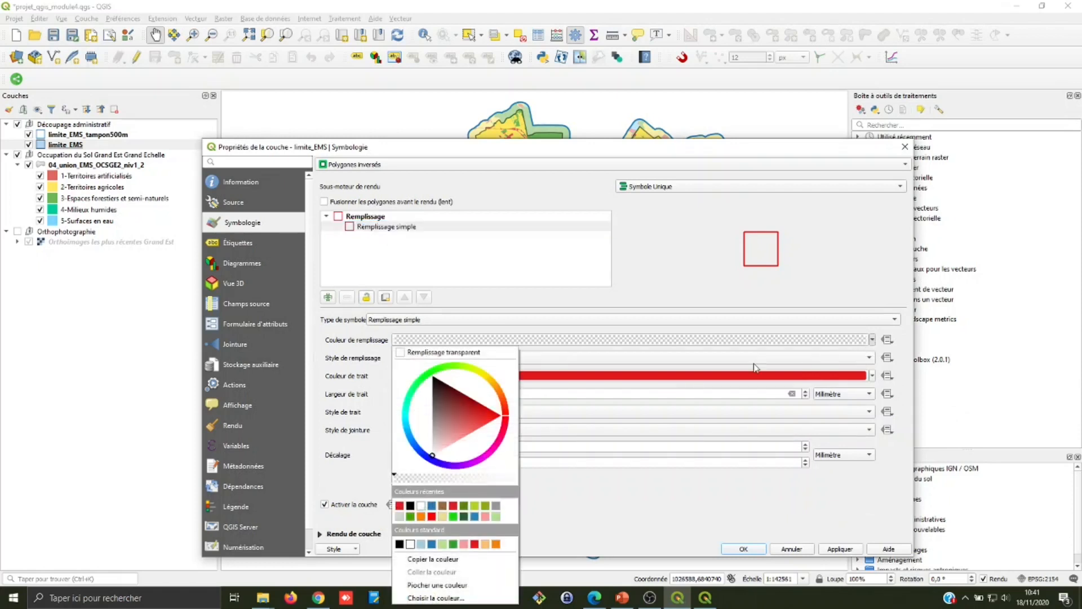
pyautogui.click(420, 506)
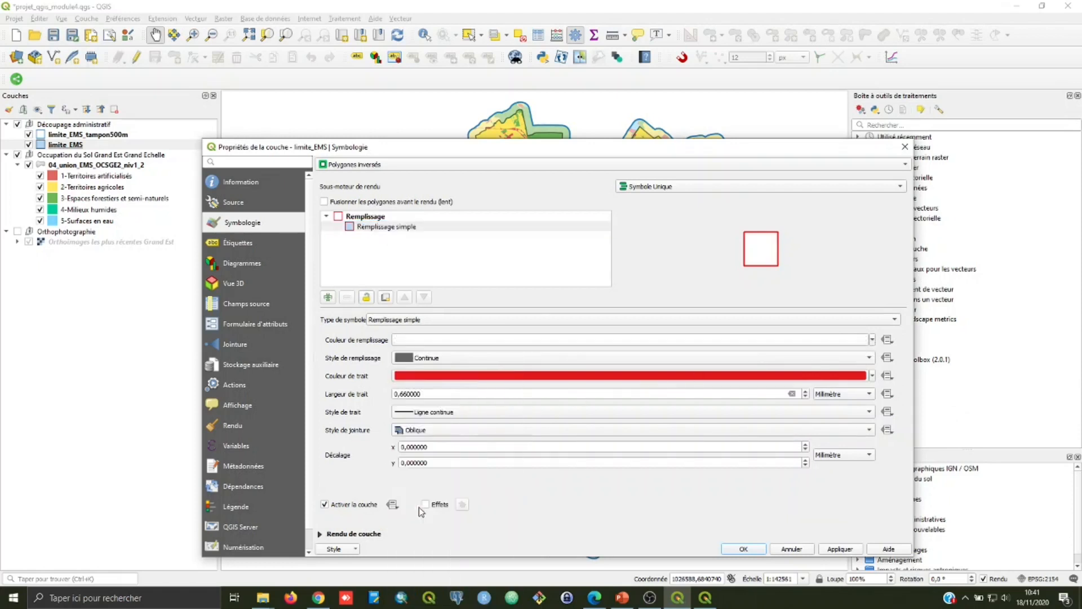
pyautogui.click(872, 376)
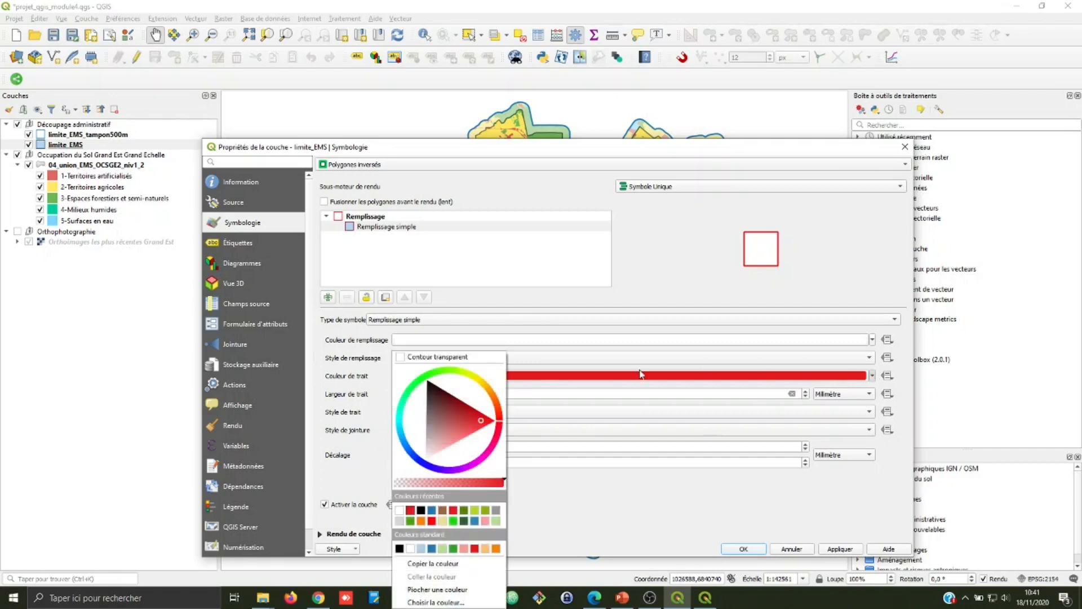
pyautogui.click(419, 503)
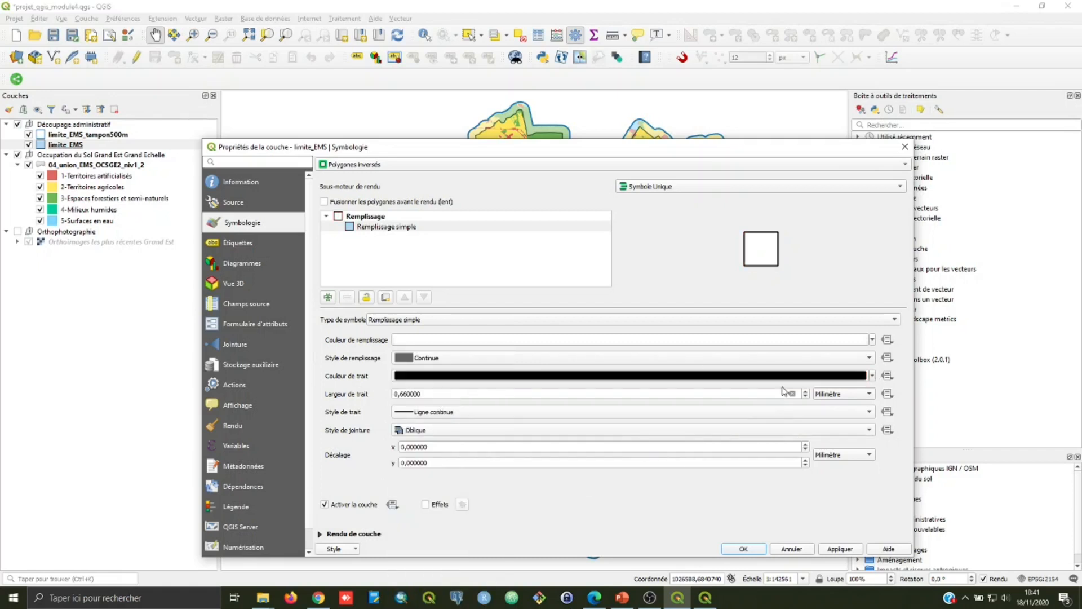
pyautogui.click(806, 398)
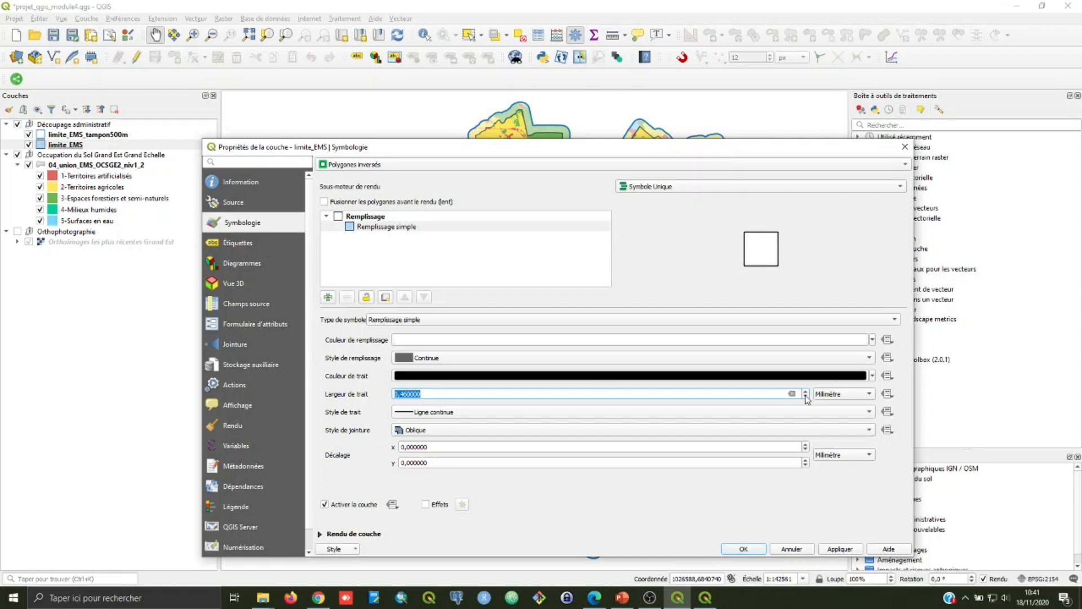
# Step: Set the layer rendering opacity of limite_EMS to 70% and apply the symbology
pyautogui.click(321, 534)
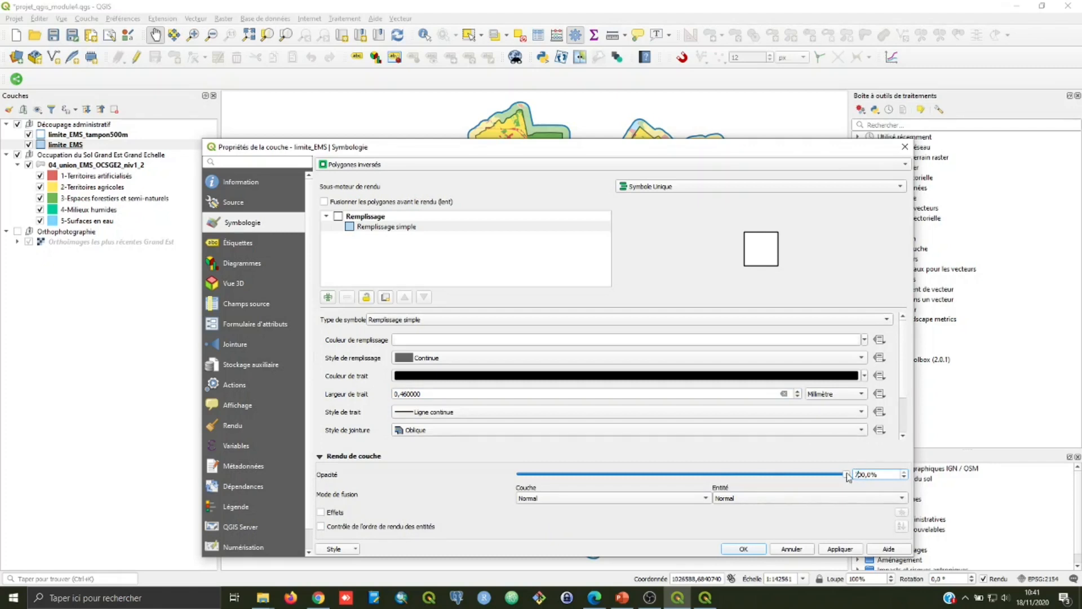
pyautogui.press('Delete')
pyautogui.click(853, 551)
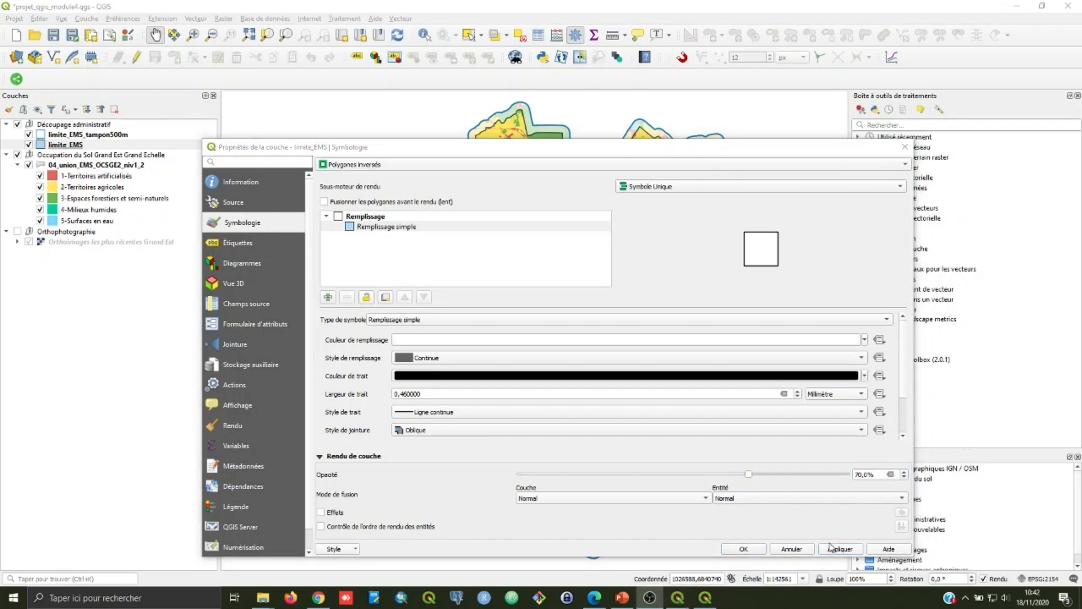
pyautogui.click(744, 549)
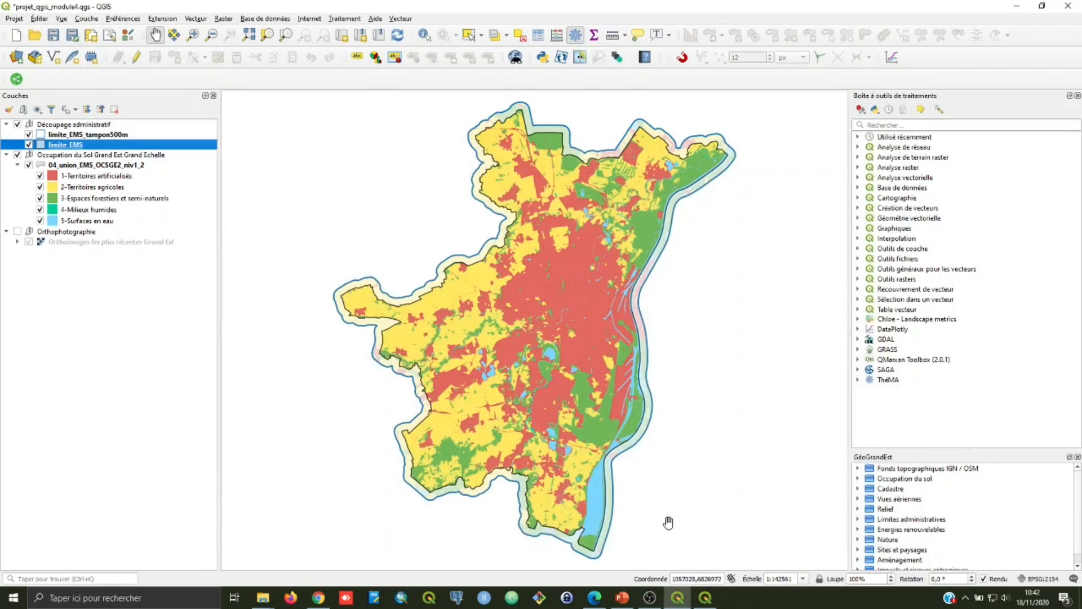
# Step: Hide the limite_EMS_tampon500m layer after checking the limits up close along the eastern edge of the territory
pyautogui.click(192, 35)
pyautogui.moveTo(614, 337); pyautogui.dragTo(693, 438)
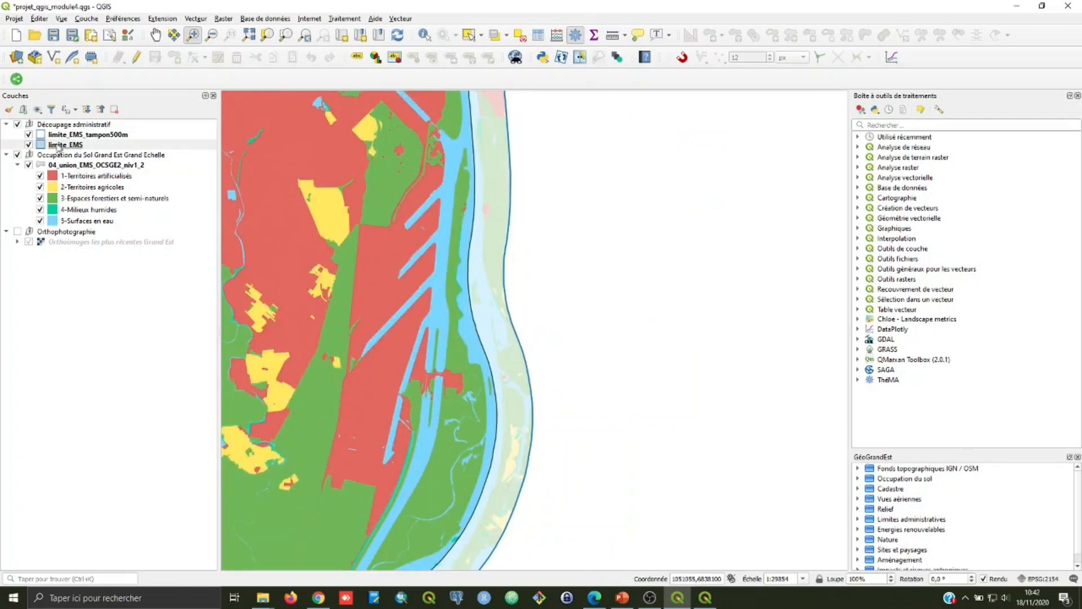
pyautogui.click(28, 135)
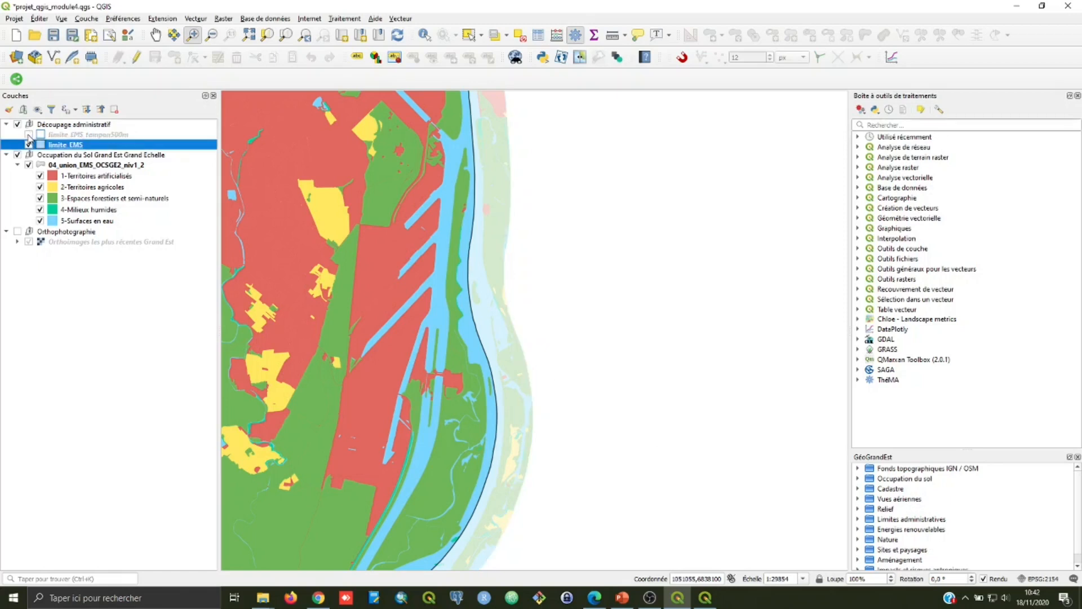
# Step: Return to the Carte_niv1_EMS layout, unlock the map's layers, refresh the view, and lock the layers and their styles again
pyautogui.click(707, 604)
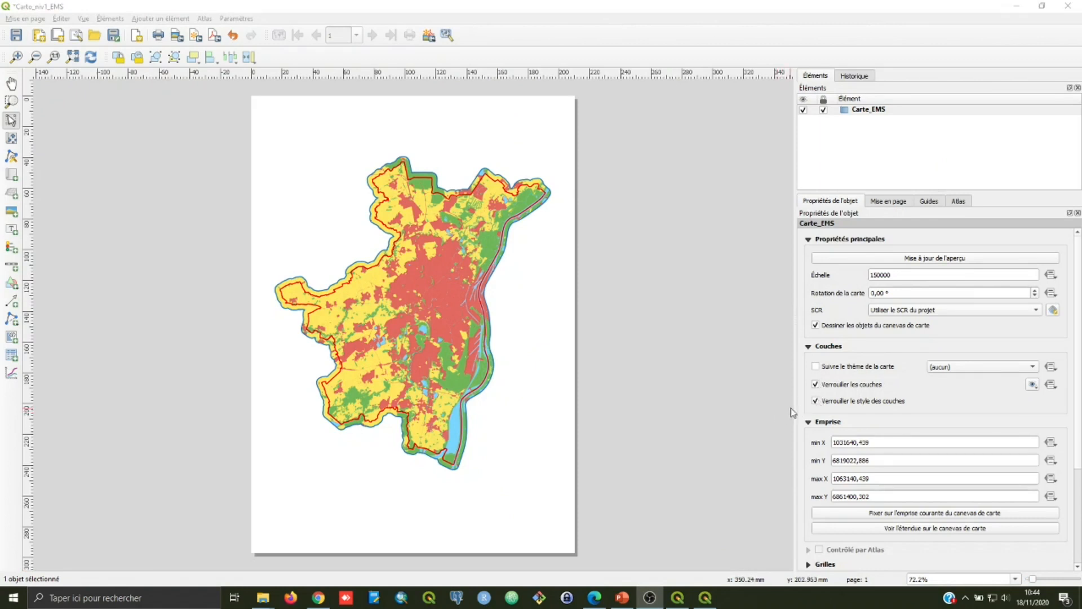
pyautogui.click(815, 384)
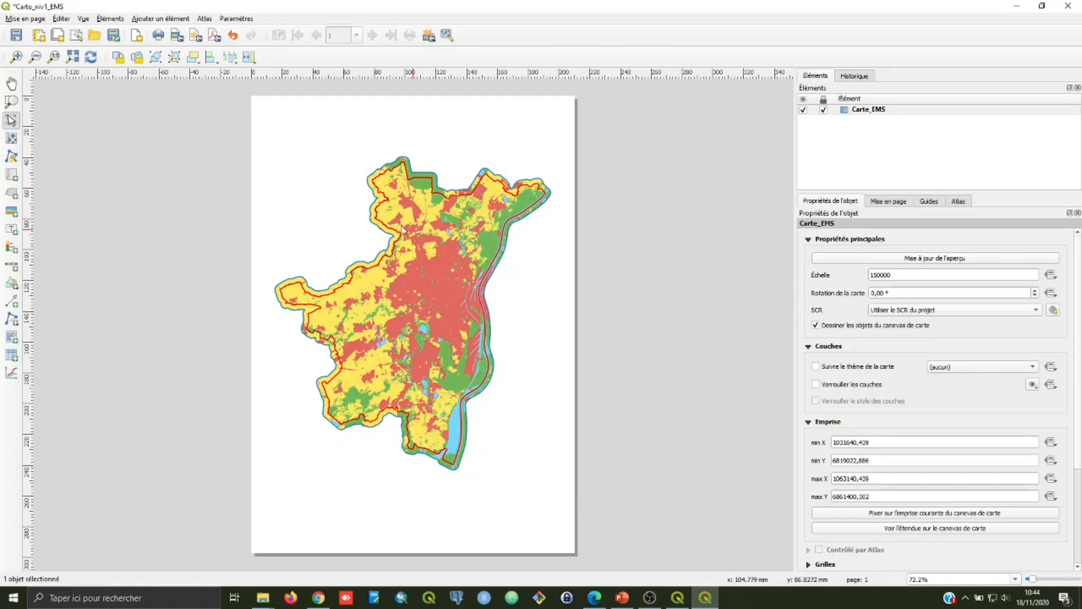
pyautogui.click(95, 60)
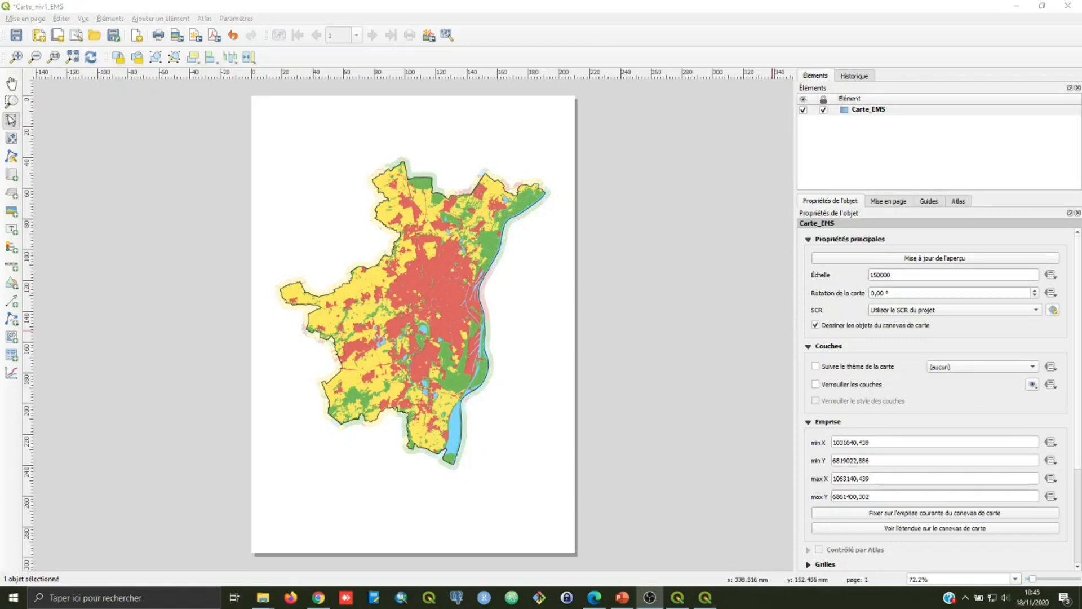
pyautogui.click(815, 385)
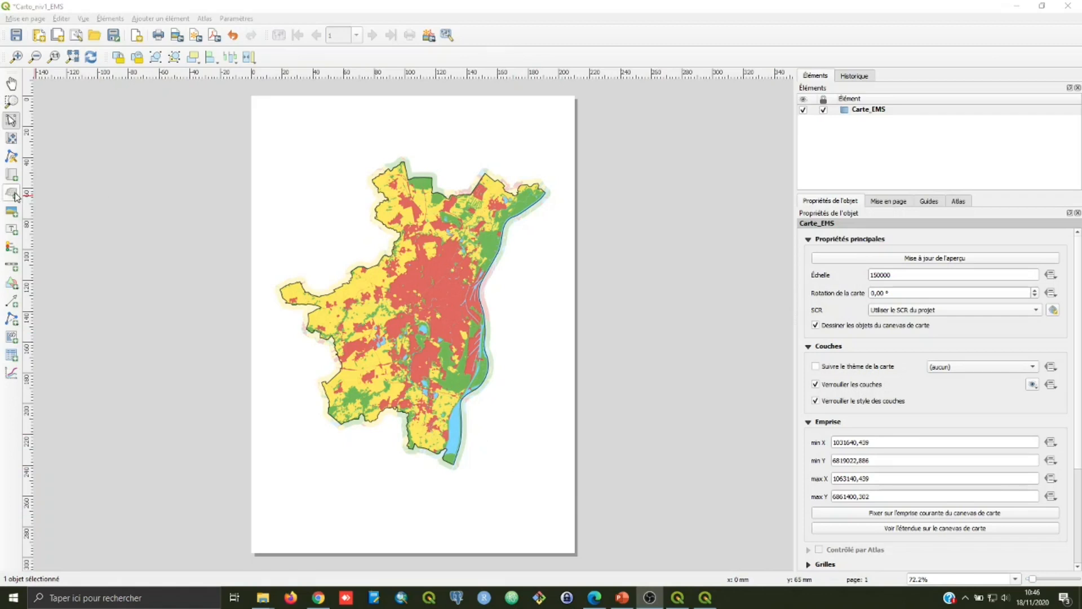
# Step: Add a legend in the page's lower-left corner and disable its automatic updating
pyautogui.click(11, 248)
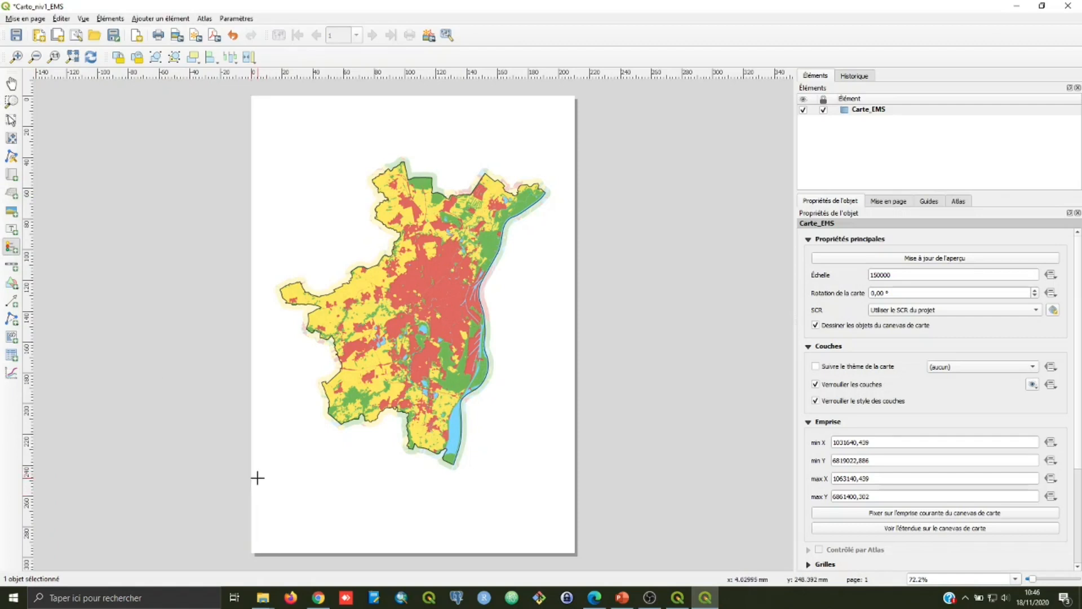
pyautogui.moveTo(254, 471); pyautogui.dragTo(423, 552)
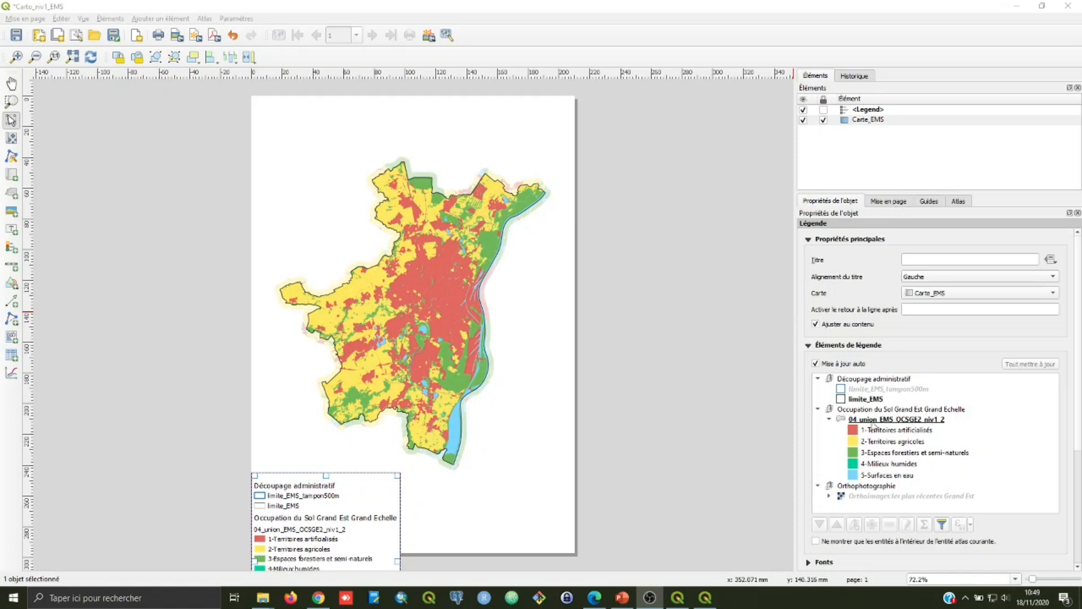
pyautogui.click(814, 364)
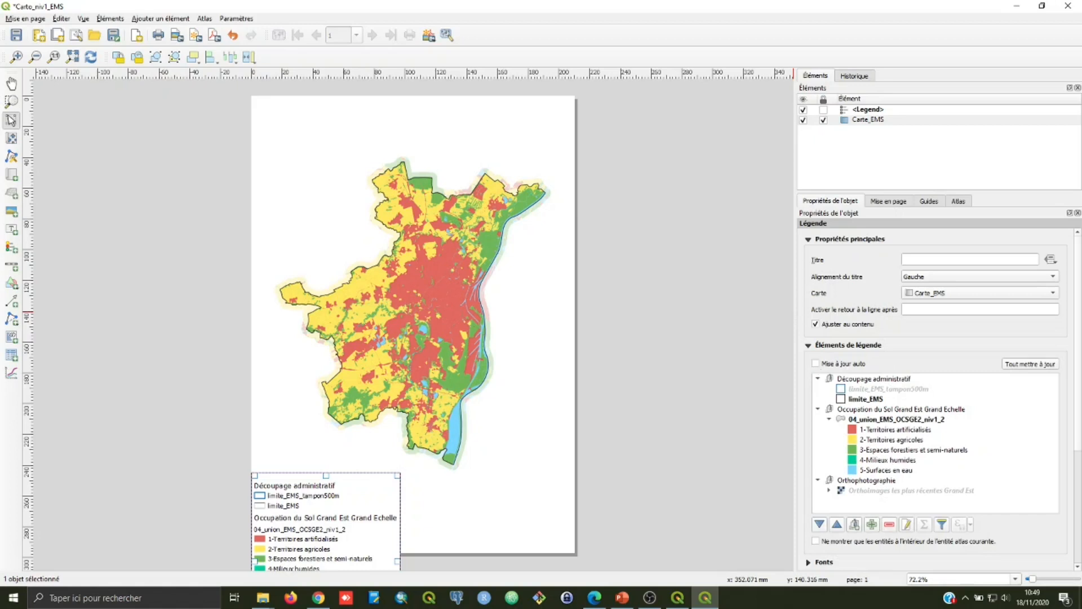
# Step: Remove the limite_EMS_tampon500m layer and the Orthophotographie group from the legend
pyautogui.hotkey('alt', 'Tab')
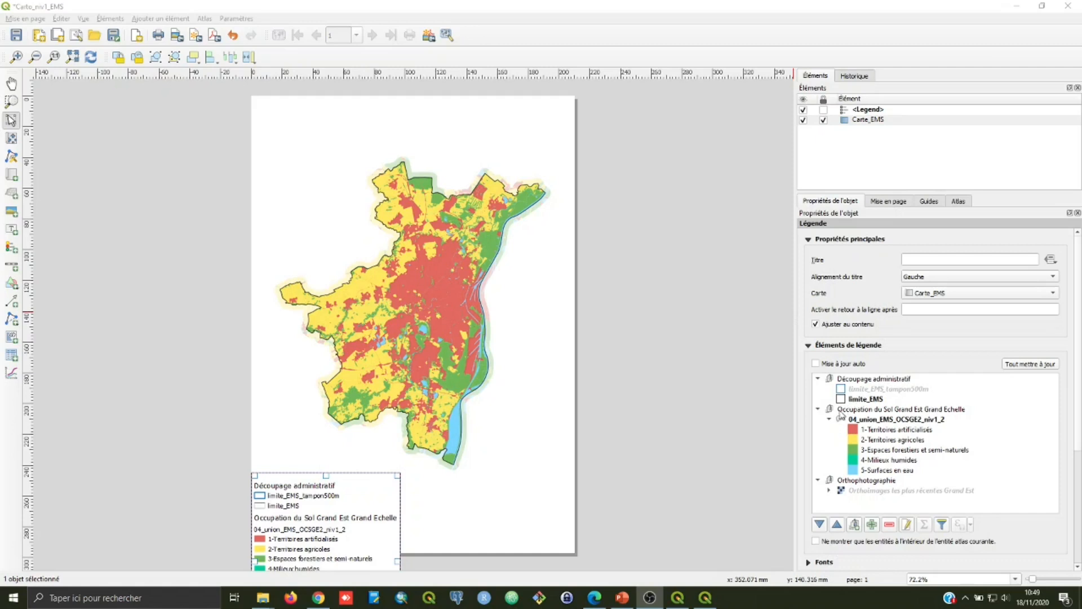
pyautogui.click(858, 390)
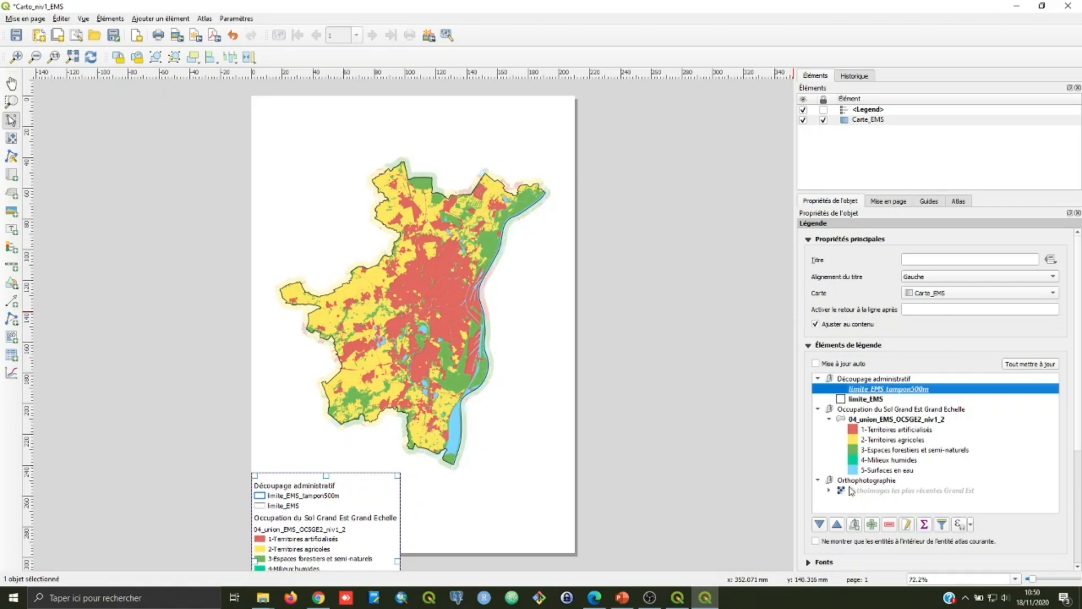
pyautogui.click(889, 524)
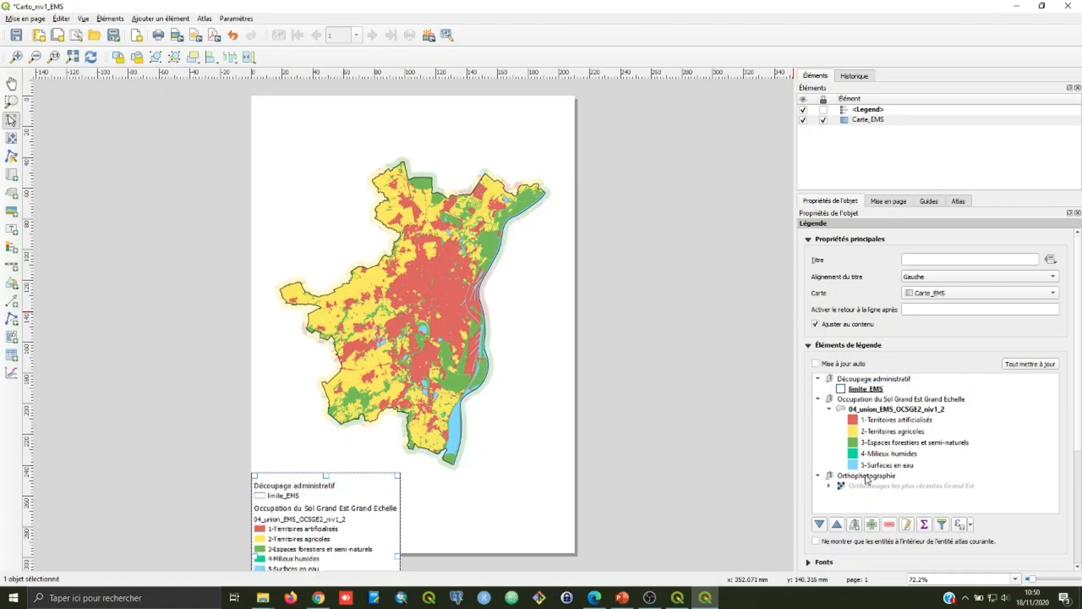
pyautogui.click(866, 476)
pyautogui.click(890, 525)
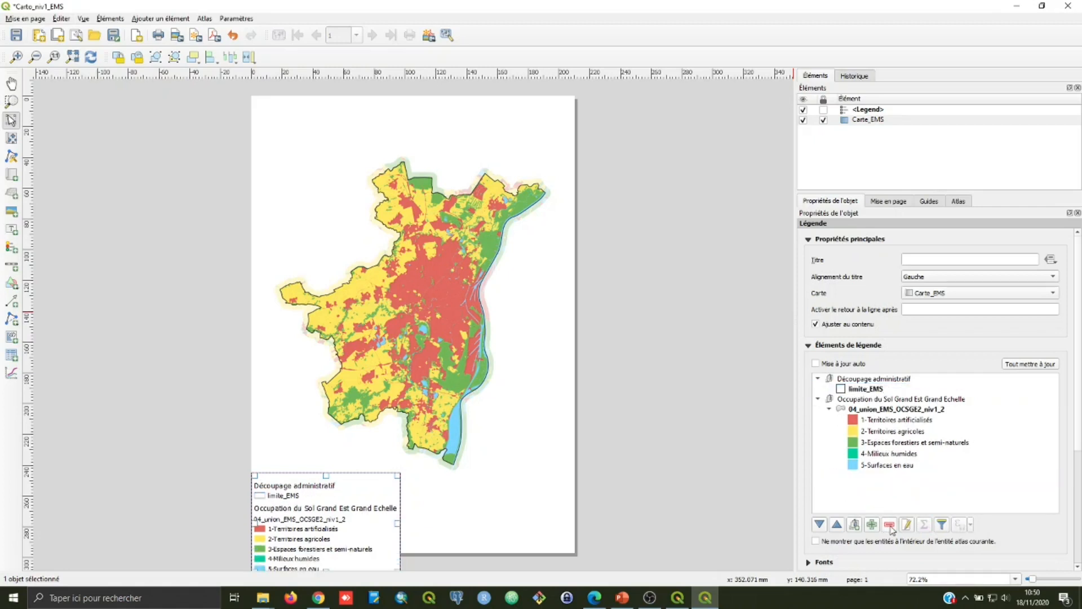
# Step: Rename the limite_EMS legend entry as "Limite de l'Eurométropole de Strasbourg"
pyautogui.click(865, 389)
pyautogui.click(864, 390)
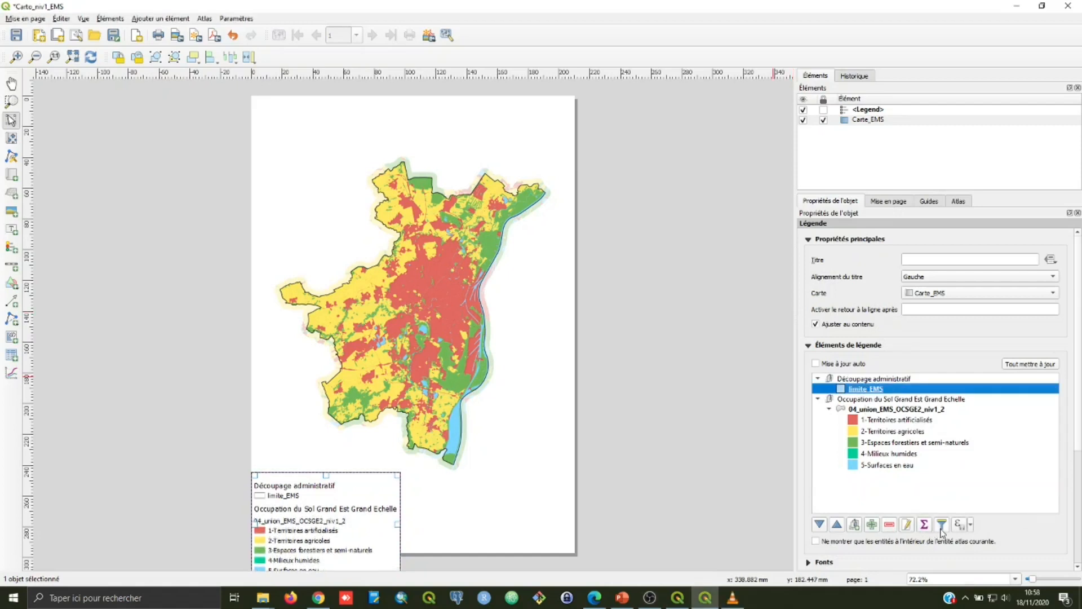
pyautogui.click(907, 524)
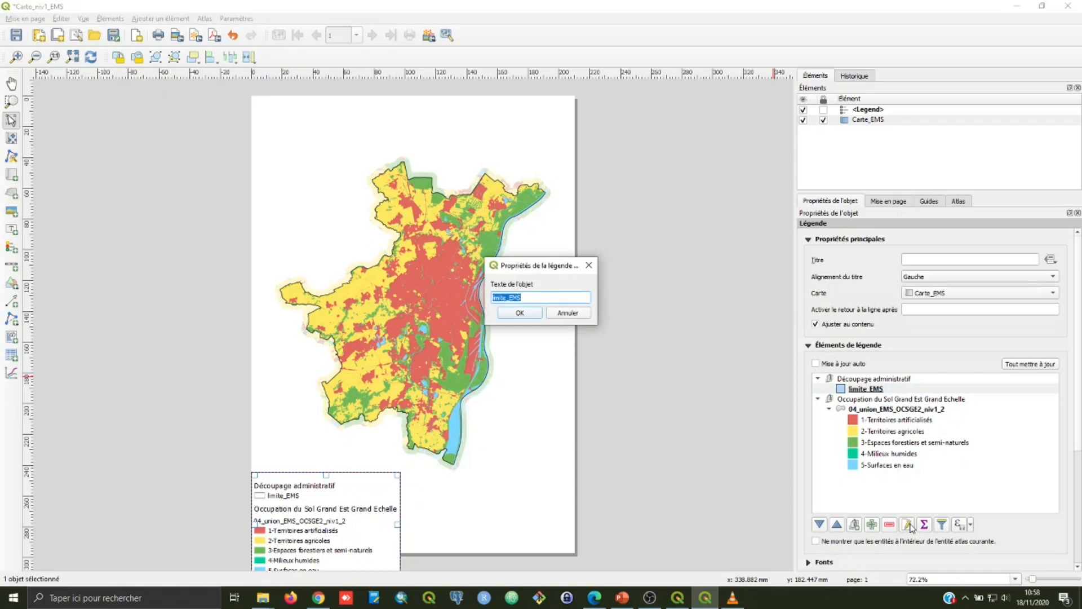
pyautogui.write('L')
pyautogui.write('bourg')
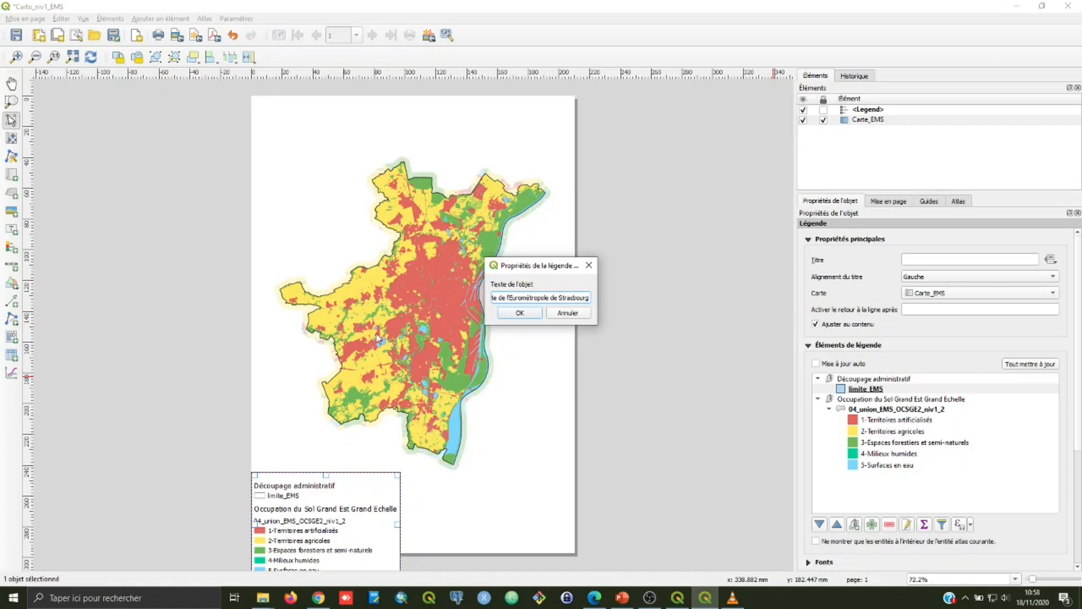
pyautogui.click(504, 315)
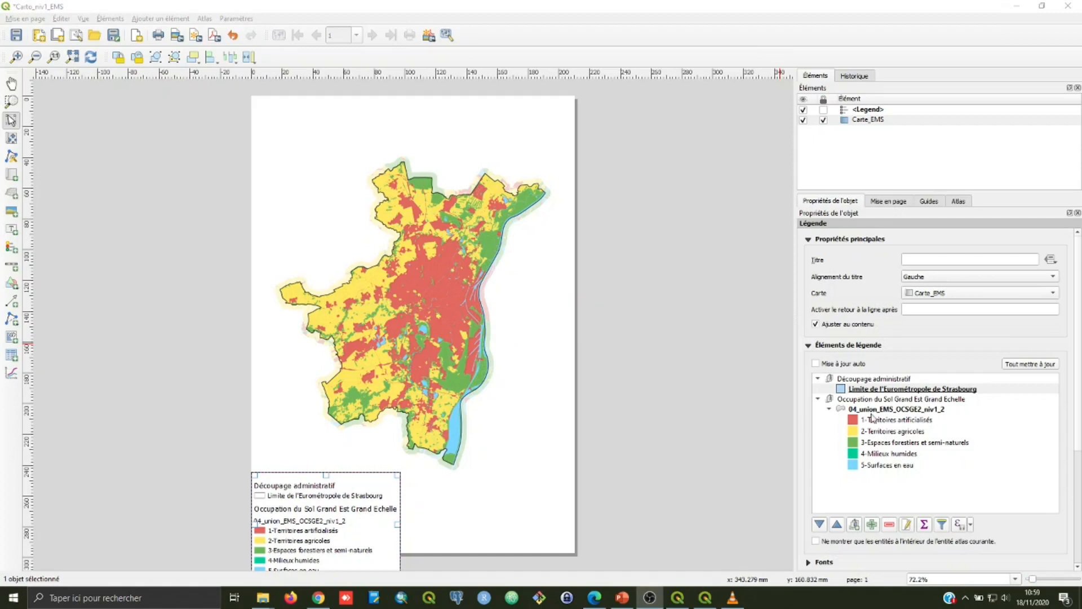
# Step: Set the Découpage administratif group heading to hidden (Cachée) in the legend
pyautogui.click(868, 380)
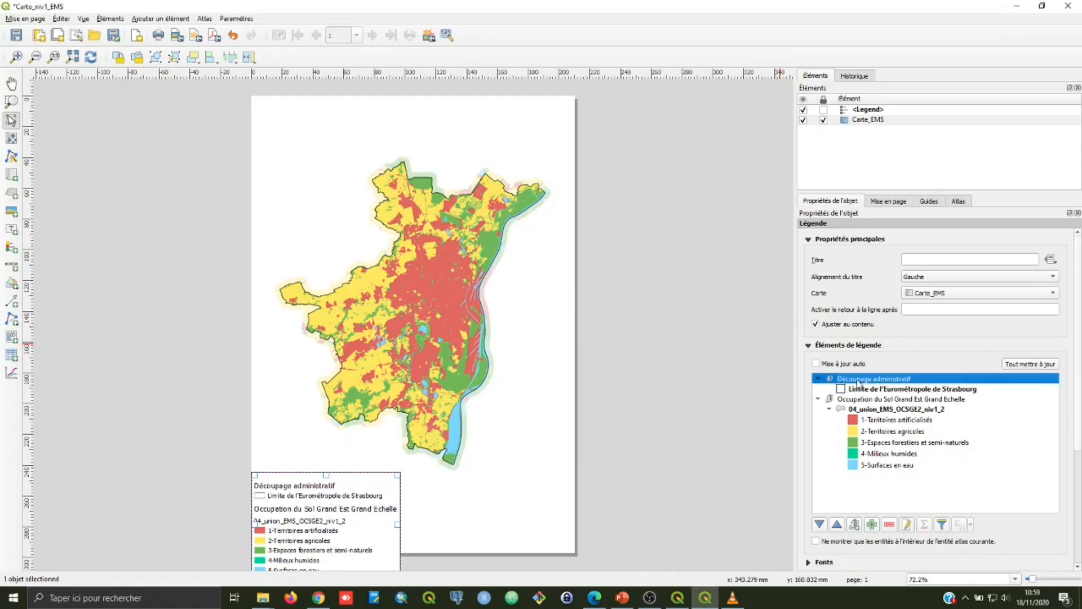
pyautogui.rightClick(859, 382)
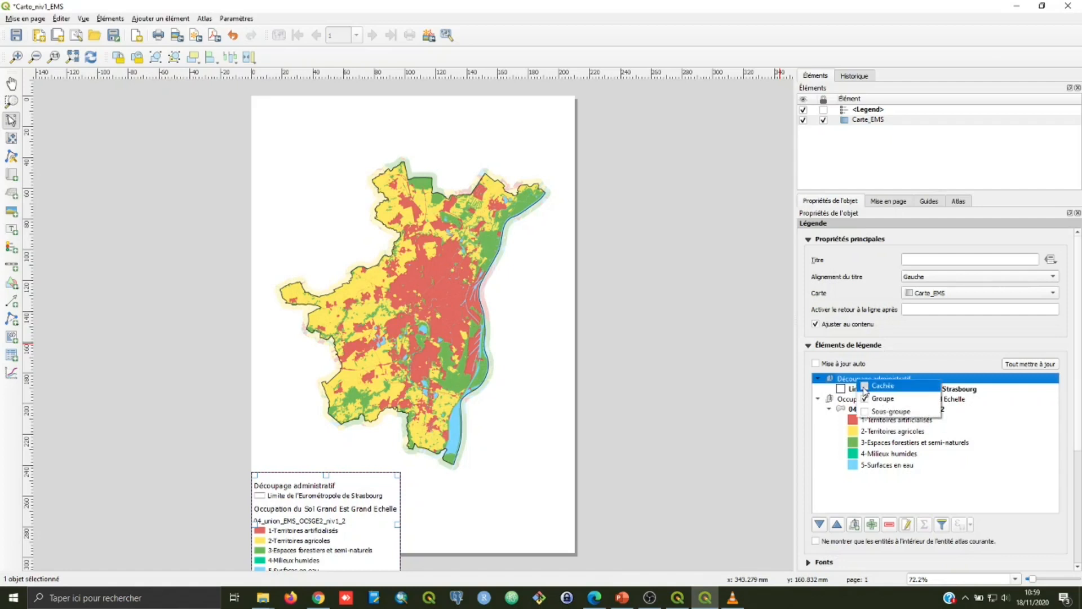
pyautogui.click(868, 386)
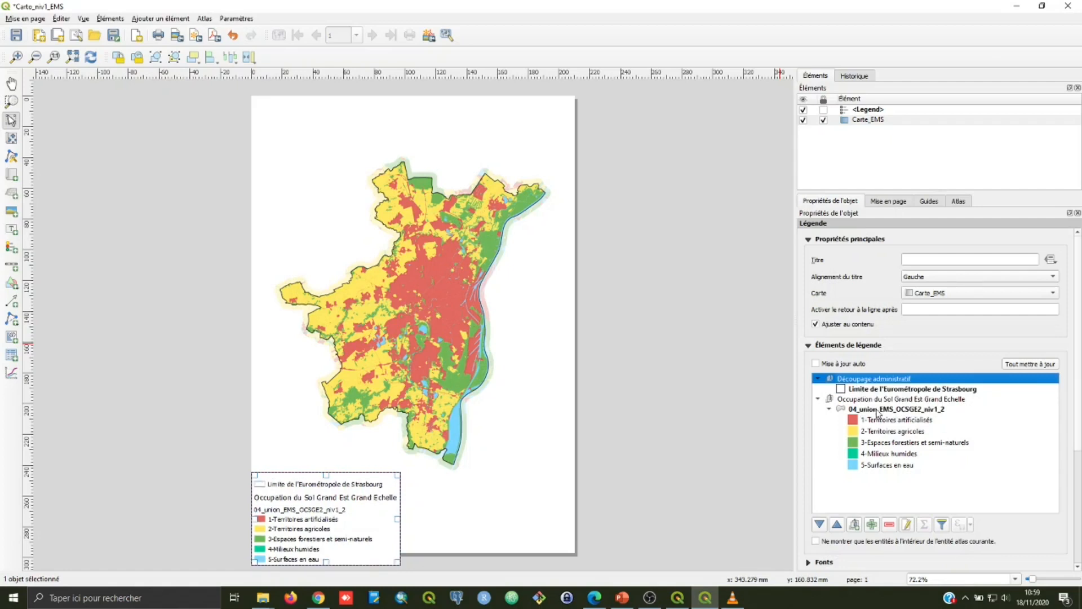
# Step: Set the 04_union_EMS_OCSGE2_niv1_2 layer heading to hidden (Cachée) in the legend
pyautogui.click(876, 410)
pyautogui.rightClick(858, 409)
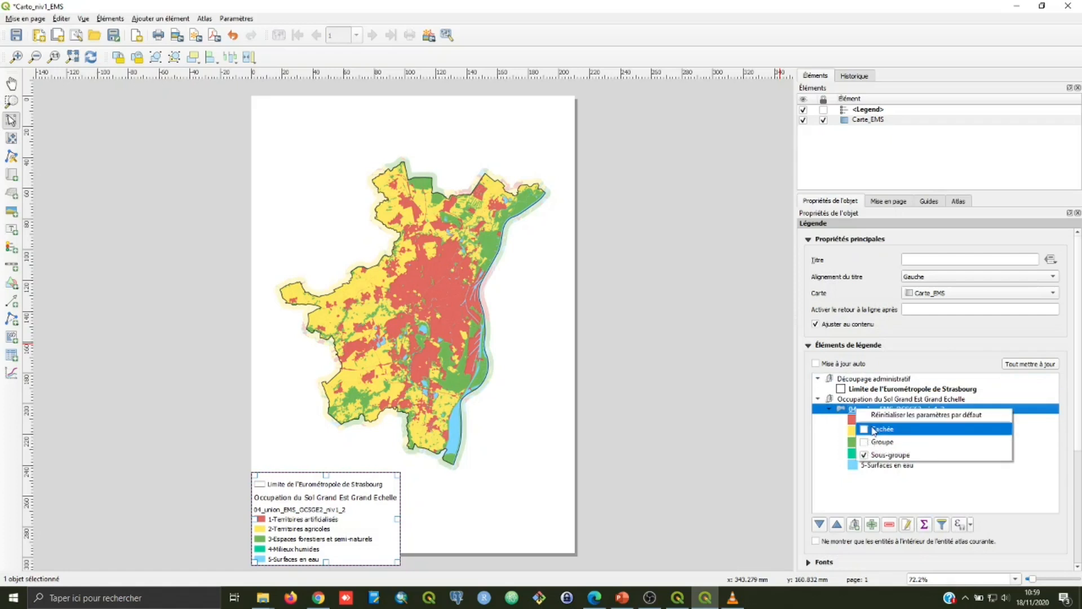
pyautogui.click(873, 429)
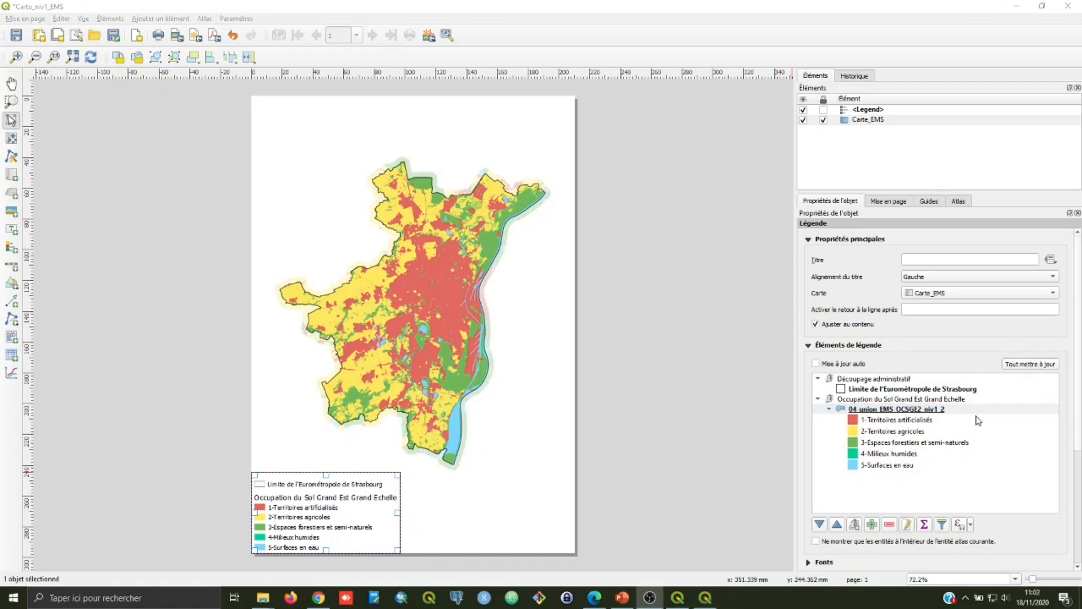
# Step: Examine the legend's font settings, column settings and remaining formatting options
pyautogui.scroll(-4, 1078, 421)
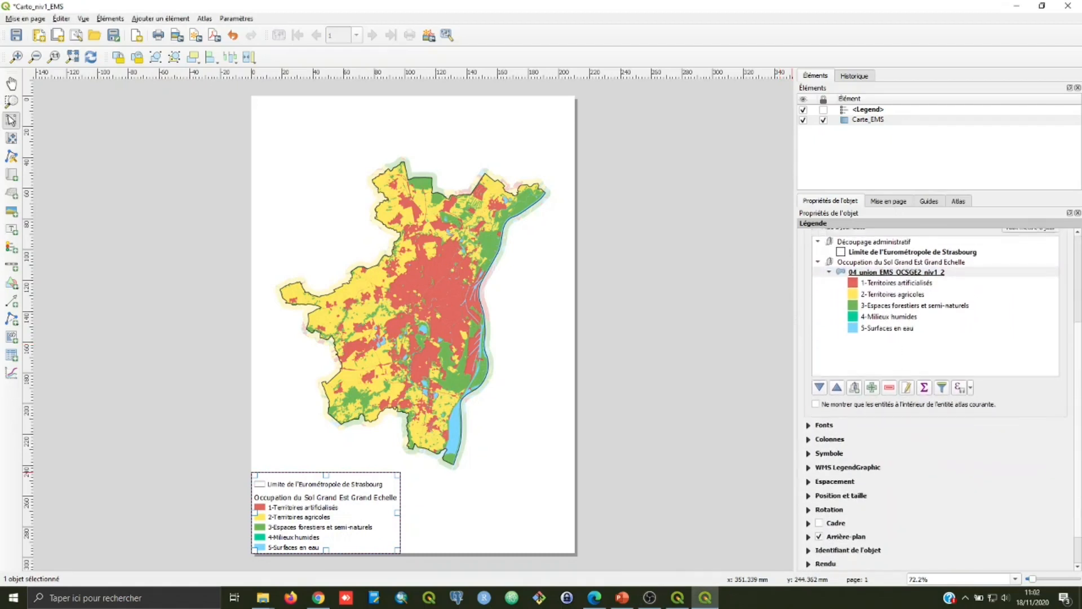
pyautogui.click(810, 418)
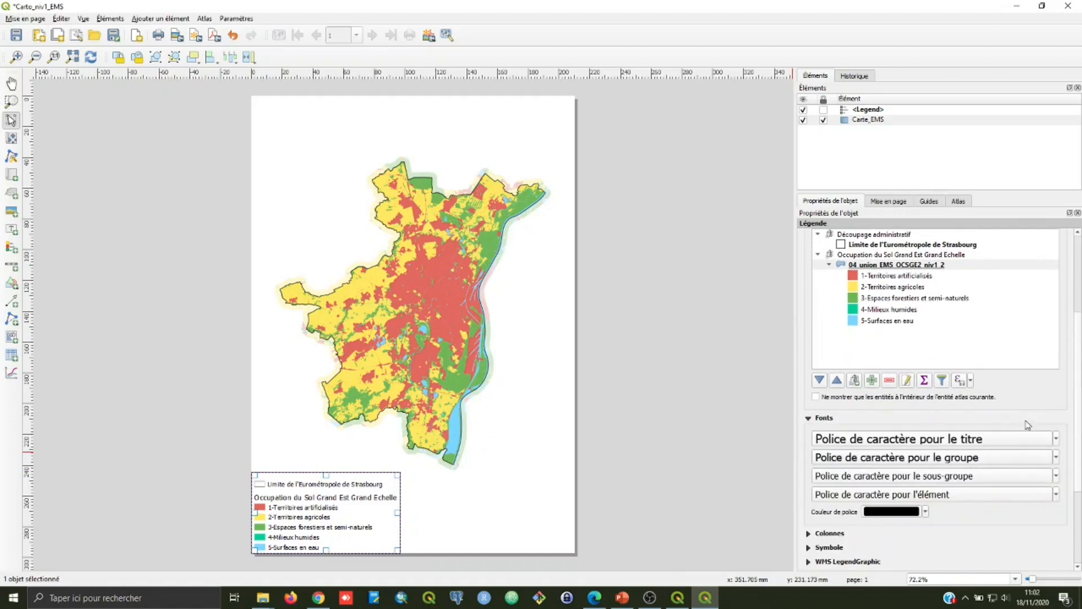
pyautogui.scroll(-3, 947, 480)
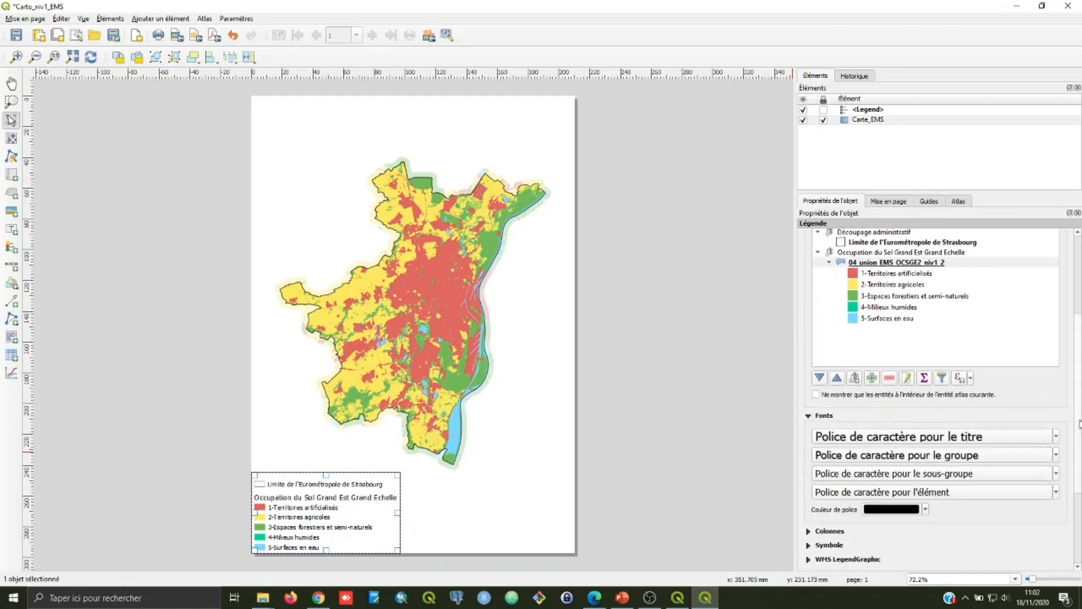
pyautogui.click(810, 447)
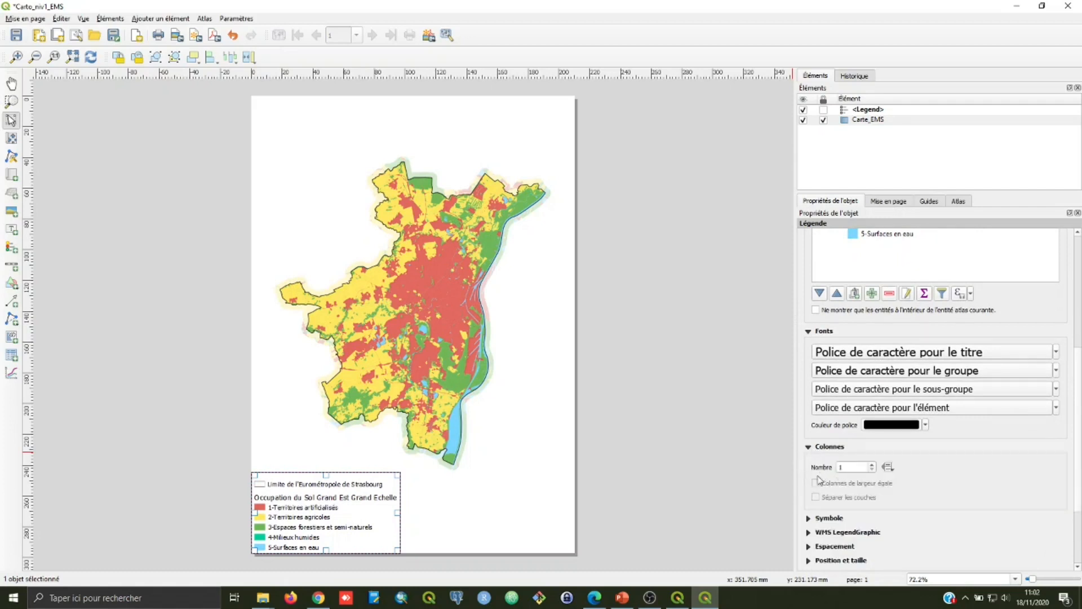
pyautogui.click(811, 448)
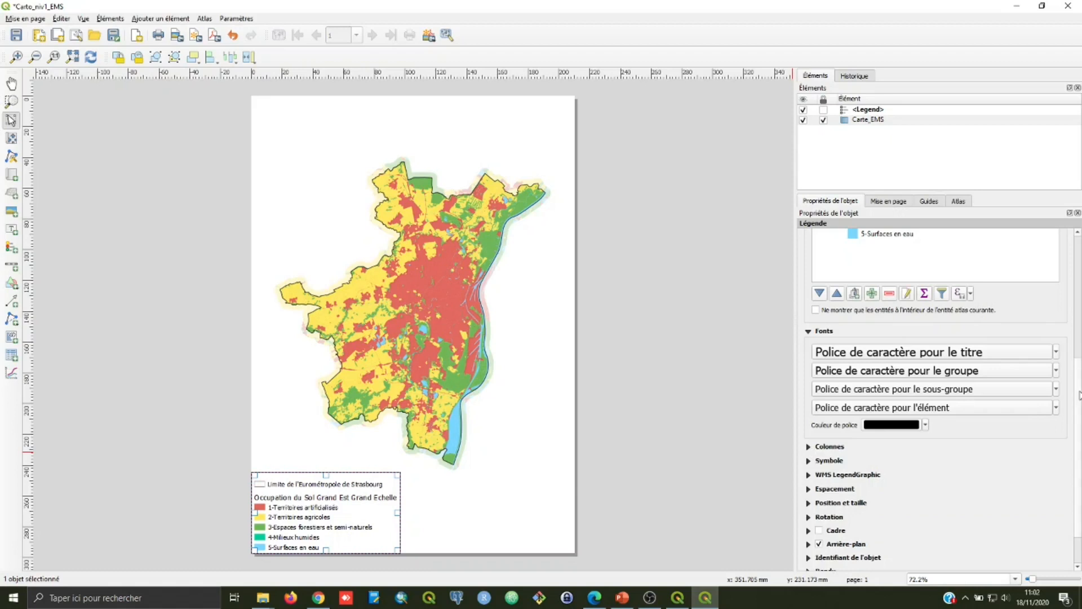
pyautogui.scroll(-2, 1078, 395)
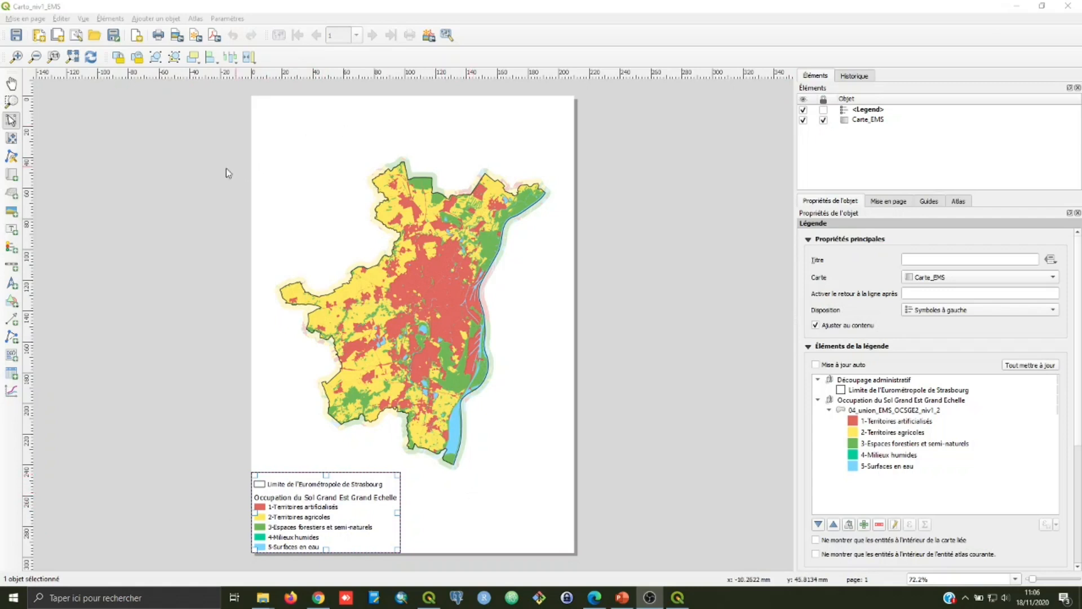
# Step: Add a scale bar for Carte_EMS at the foot of the page, beside the legend
pyautogui.click(145, 7)
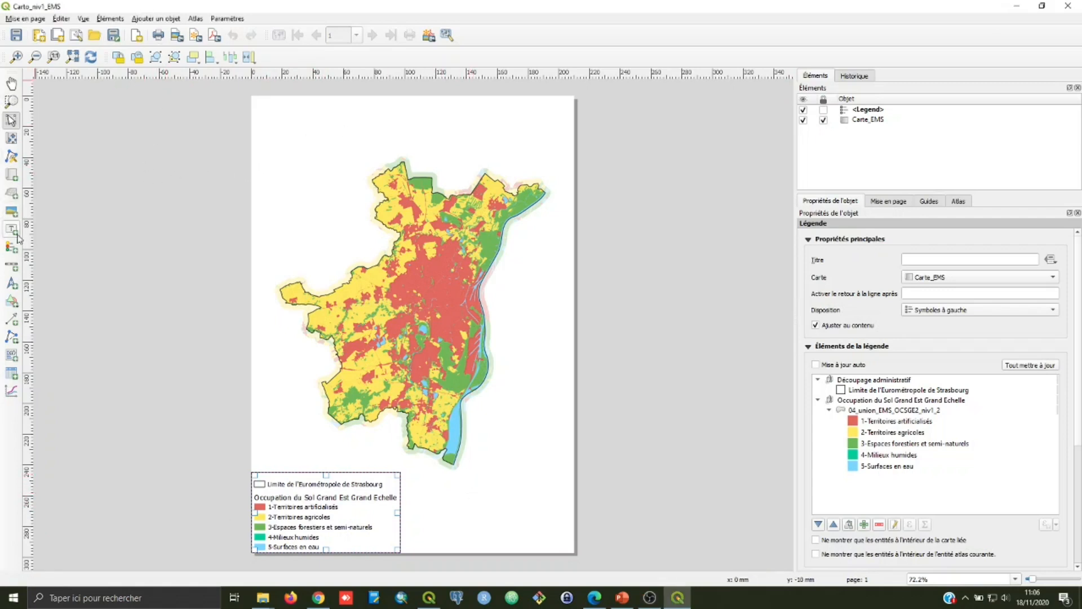
pyautogui.click(13, 265)
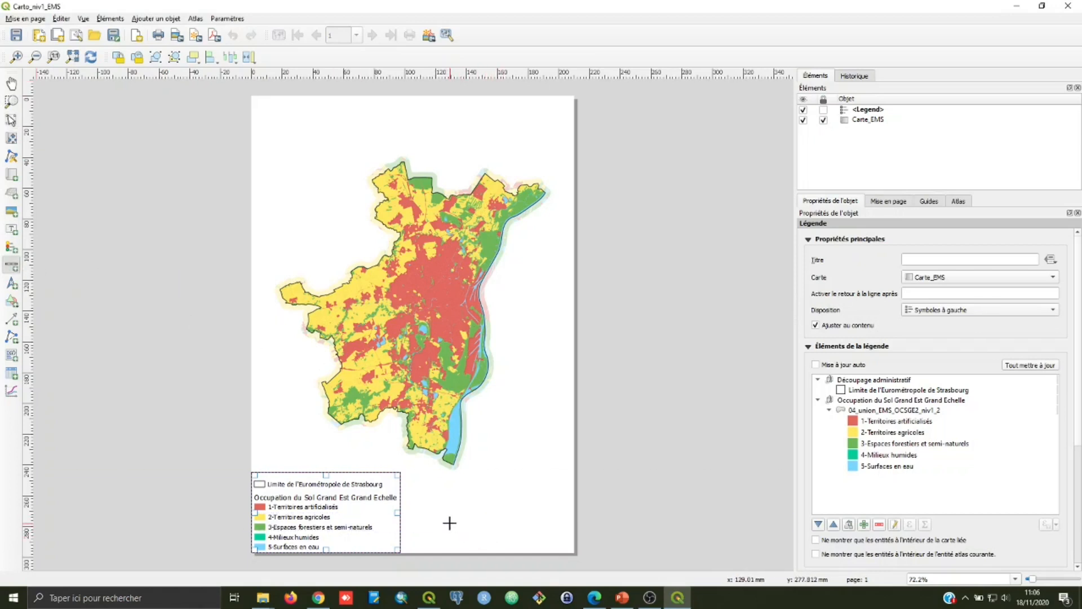
pyautogui.moveTo(442, 518); pyautogui.dragTo(557, 542)
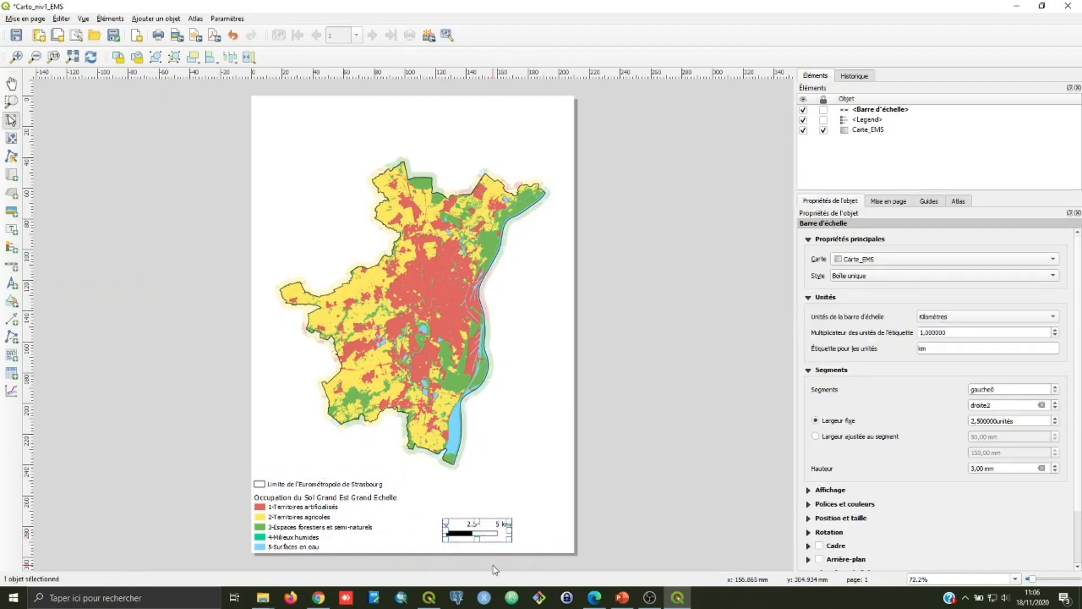
pyautogui.hotkey('alt', 'Tab')
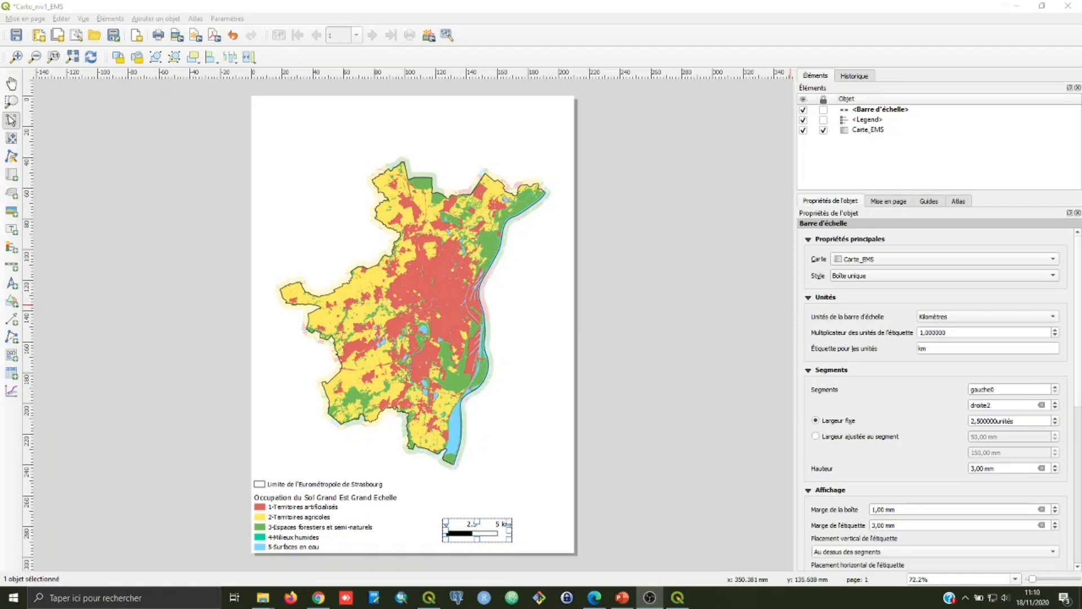
# Step: Look through the scale bar's display, font and colour options and move the bar toward the page's lower-right corner
pyautogui.scroll(-5, 1070, 372)
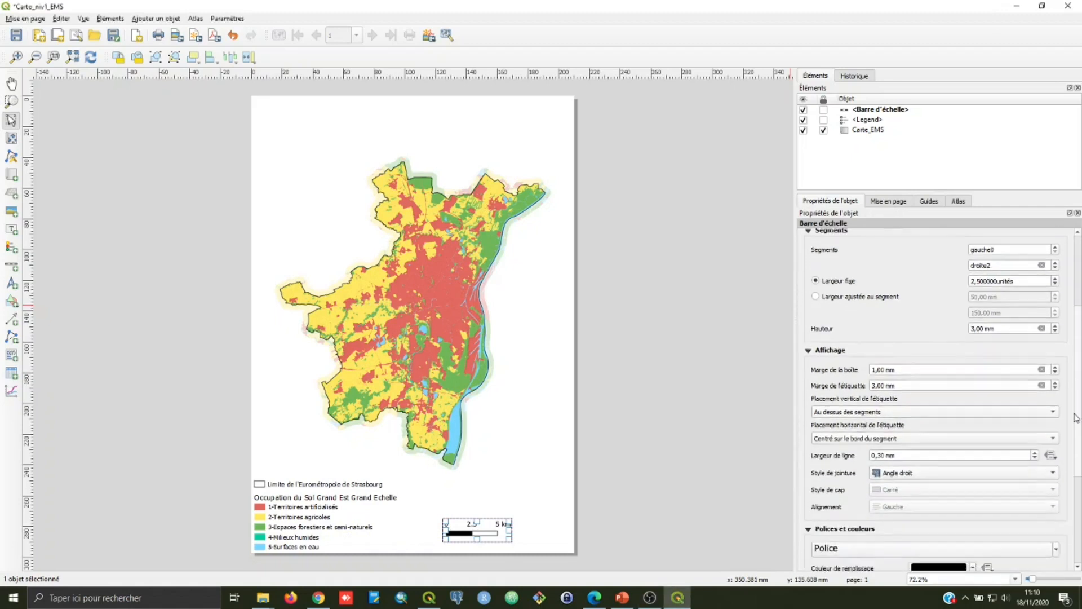
pyautogui.scroll(-4, 1073, 432)
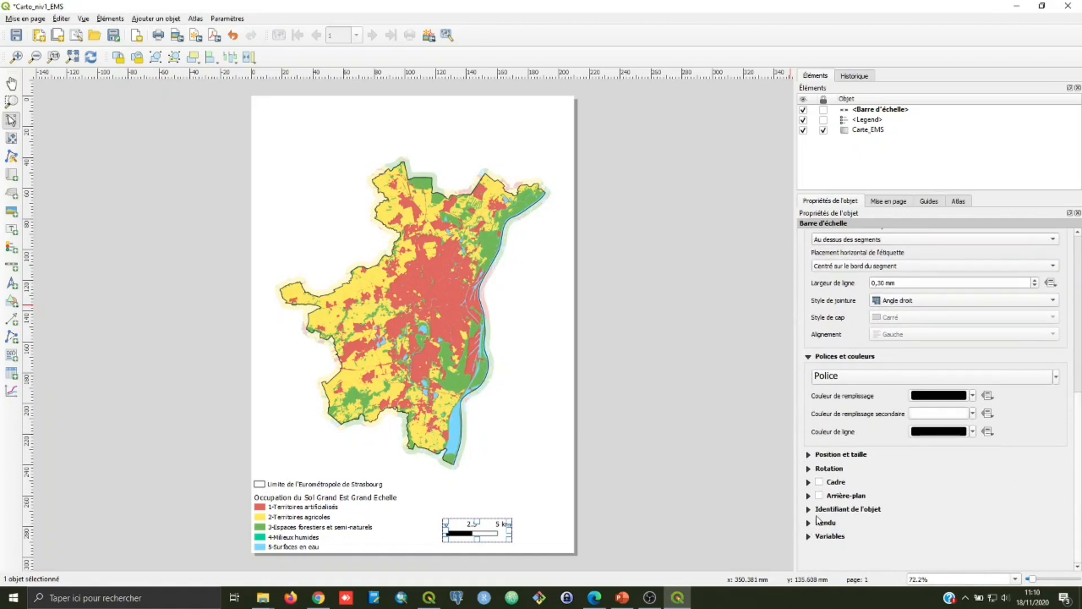
pyautogui.hotkey('ctrl', 'z')
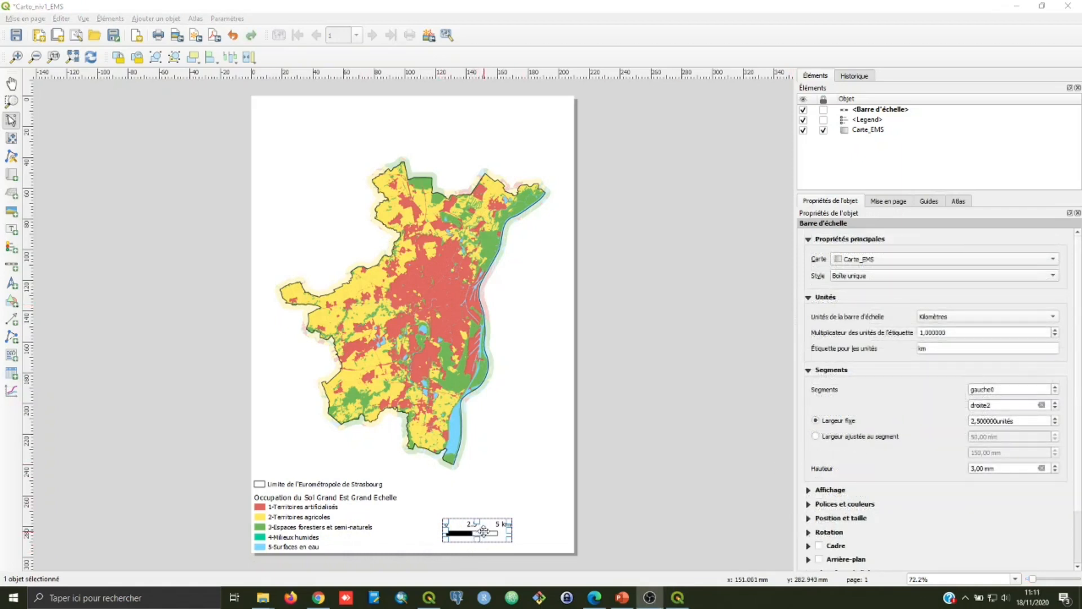
pyautogui.moveTo(486, 531); pyautogui.dragTo(518, 542)
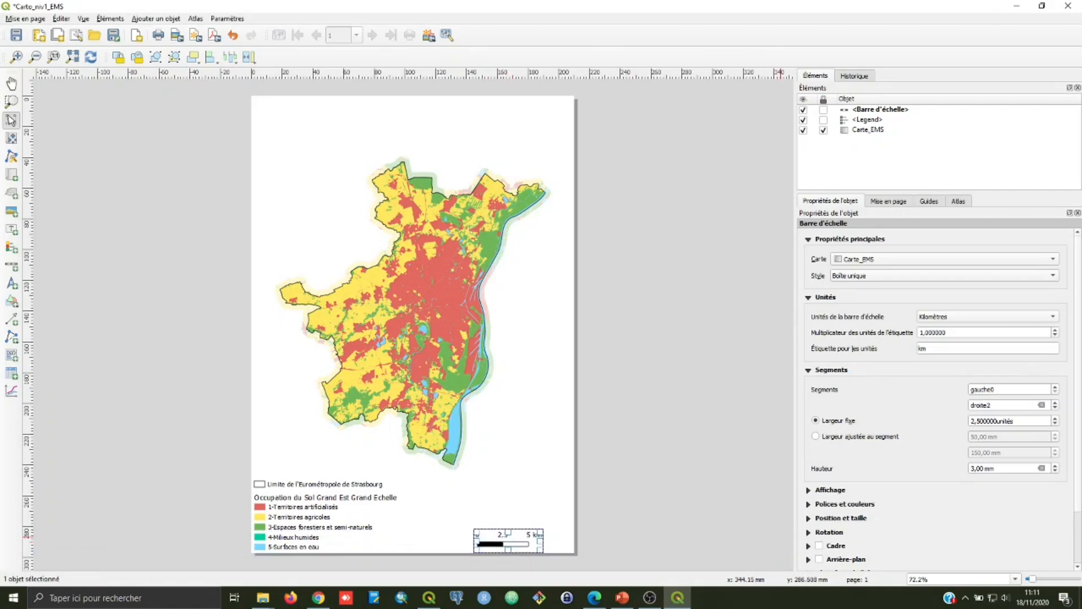
pyautogui.click(525, 386)
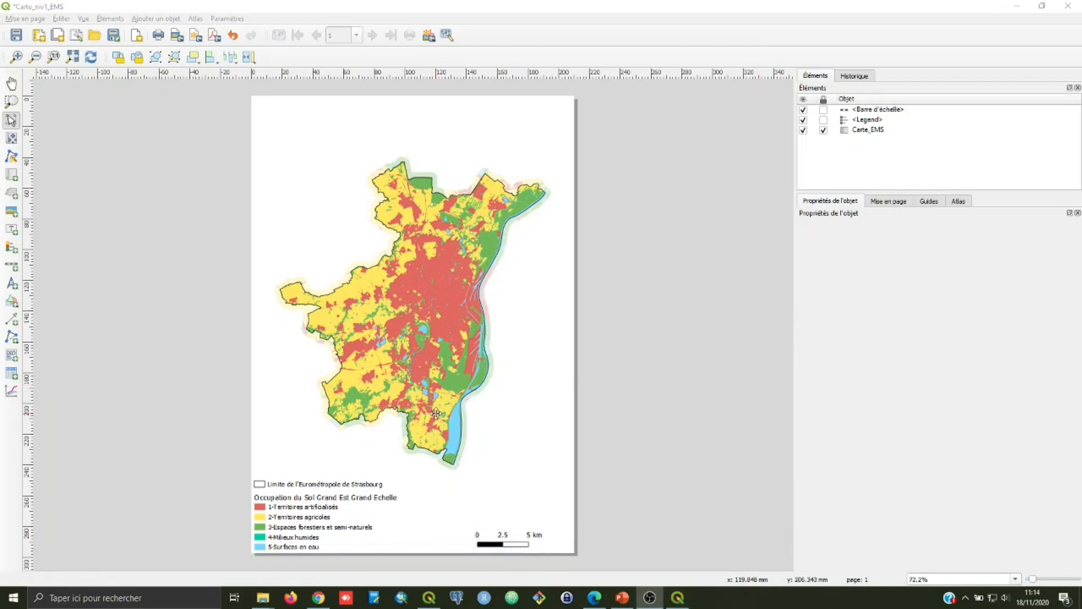
# Step: Add a small north arrow in the page's lower-right corner, beside the scale bar
pyautogui.click(95, 10)
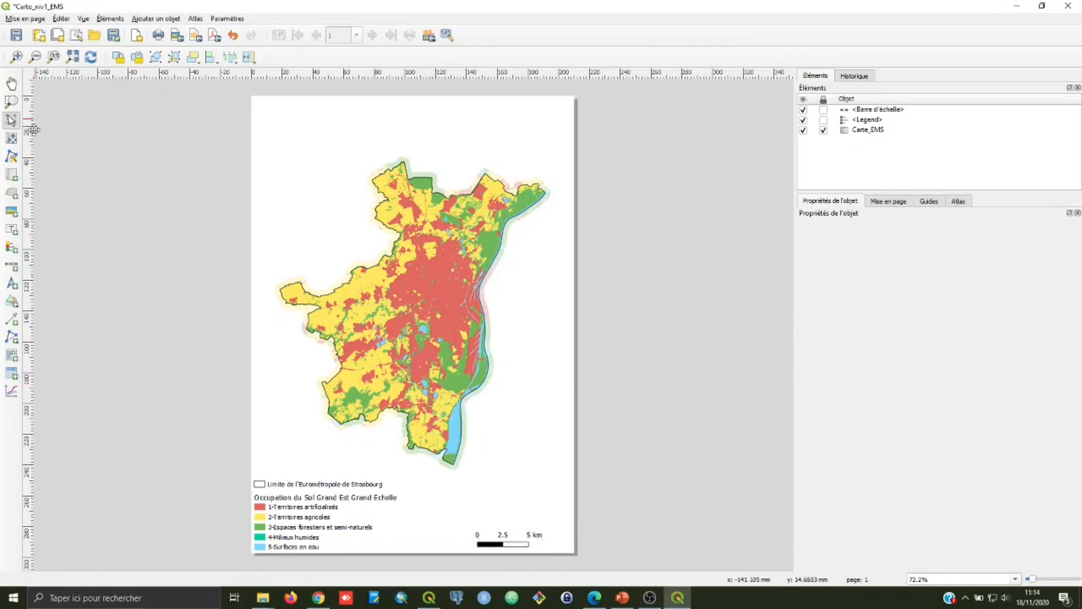
pyautogui.click(11, 284)
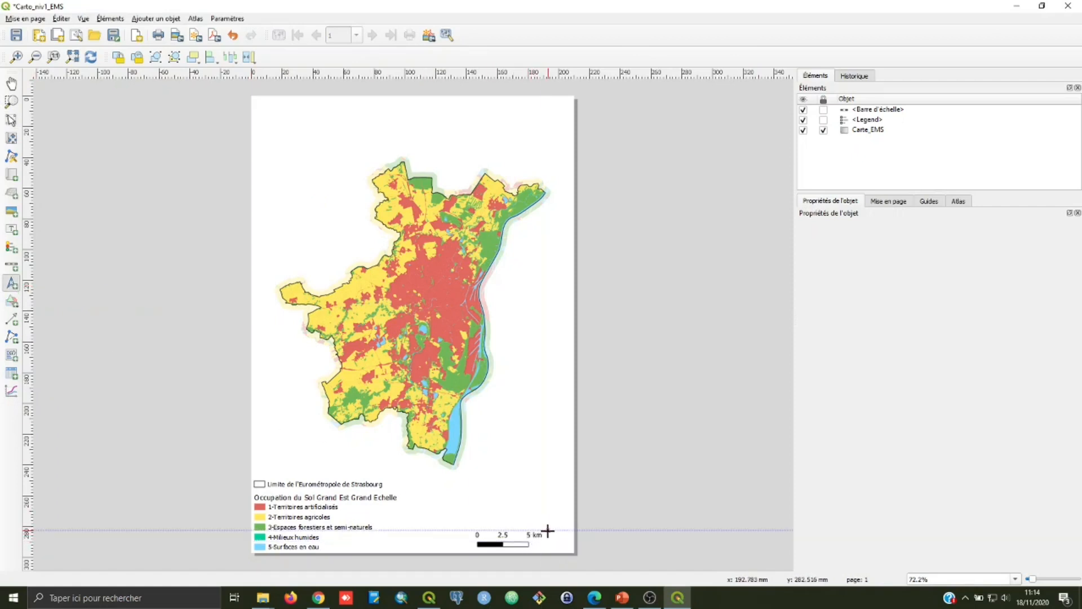
pyautogui.moveTo(547, 530); pyautogui.dragTo(571, 552)
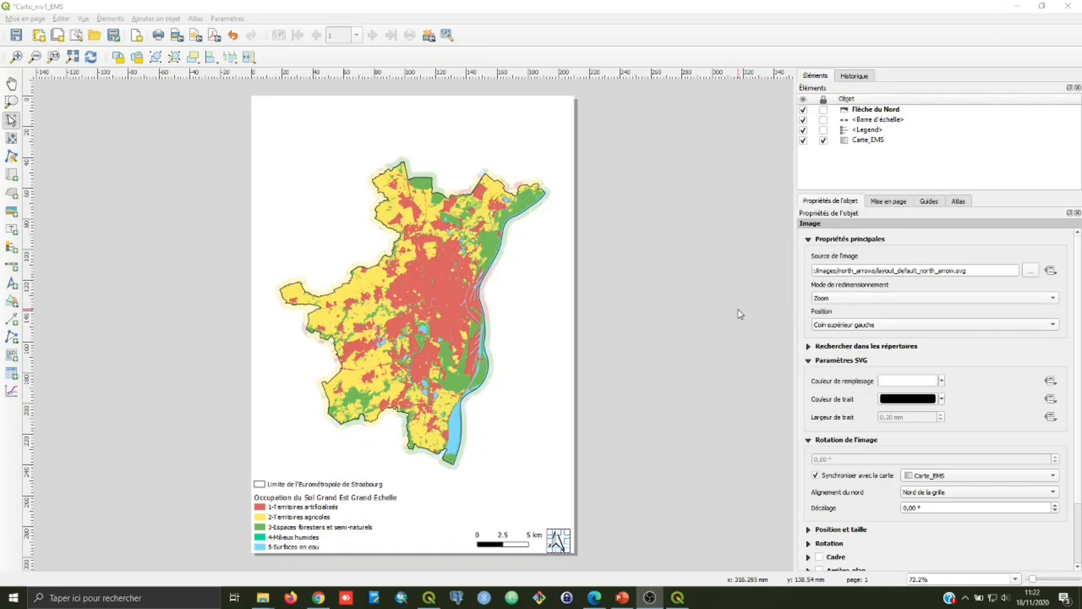
# Step: Set the north arrow's fill colour to black and bring it closer to the scale bar
pyautogui.click(809, 347)
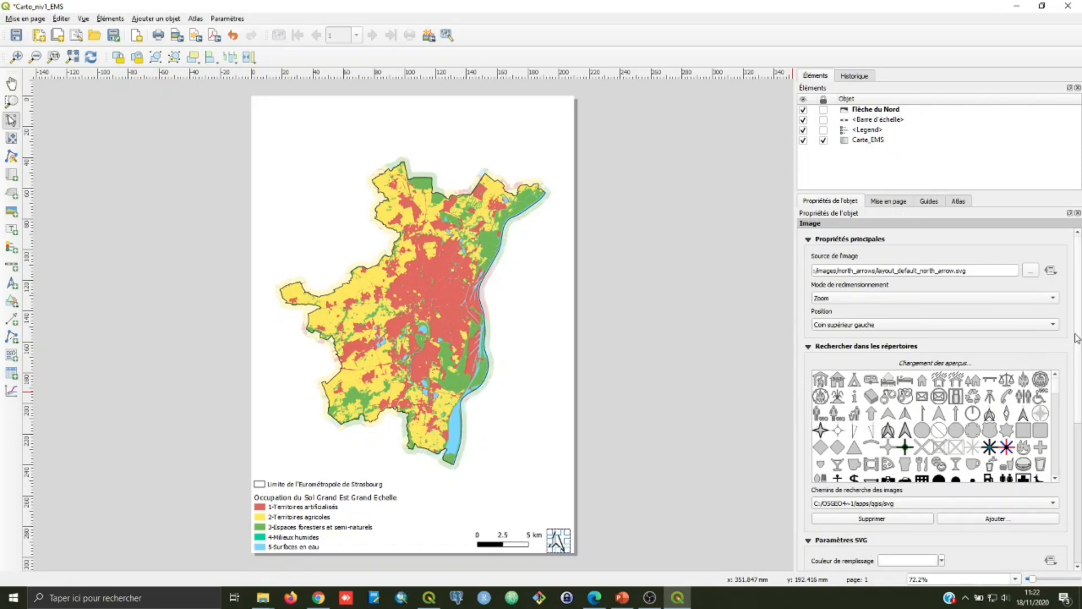
pyautogui.moveTo(1078, 342); pyautogui.dragTo(1077, 423)
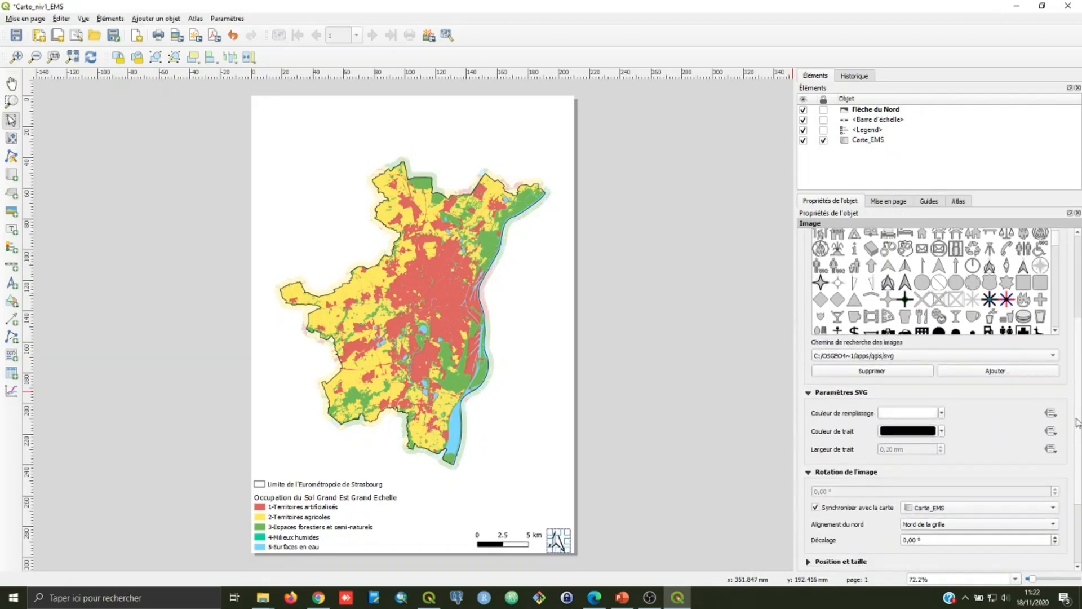
pyautogui.click(941, 413)
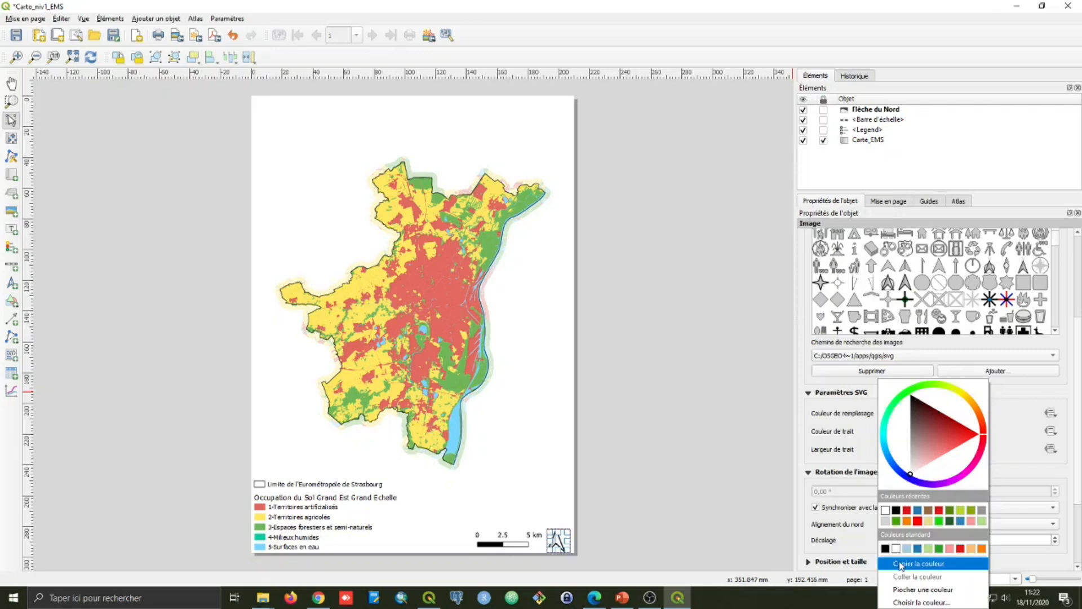
pyautogui.click(885, 548)
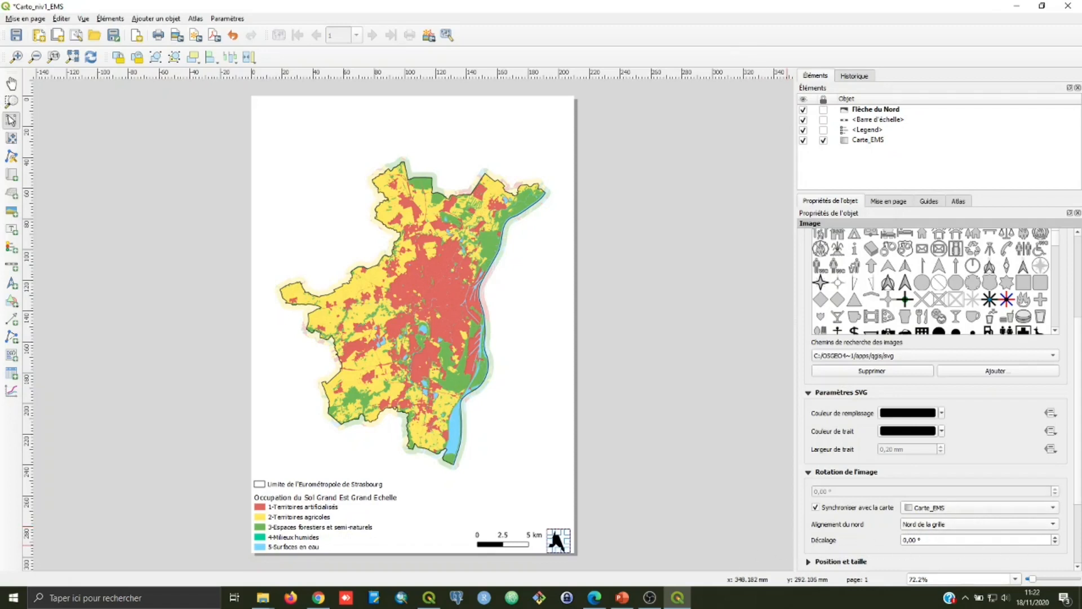
pyautogui.hotkey('alt', 'Tab')
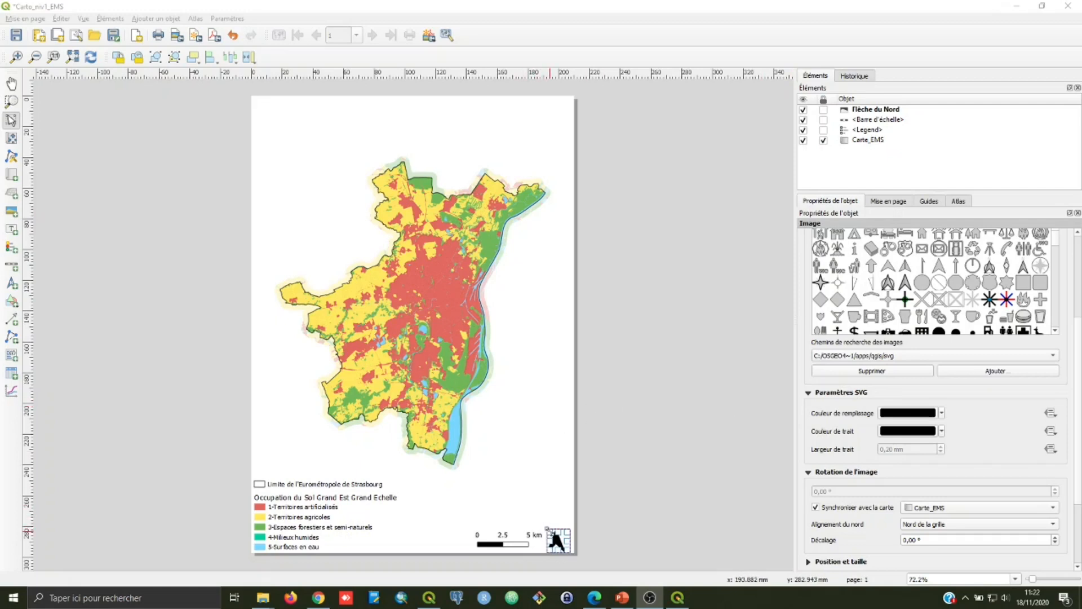
pyautogui.moveTo(548, 529); pyautogui.dragTo(552, 540)
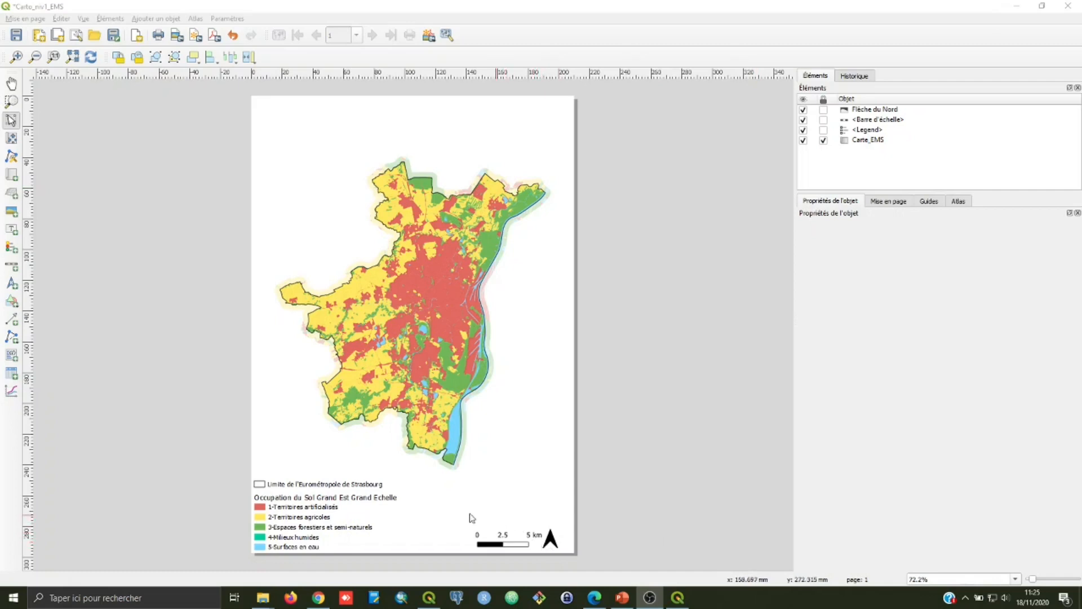
# Step: Add a text label spanning the full page width along the upper edge of the page
pyautogui.click(161, 178)
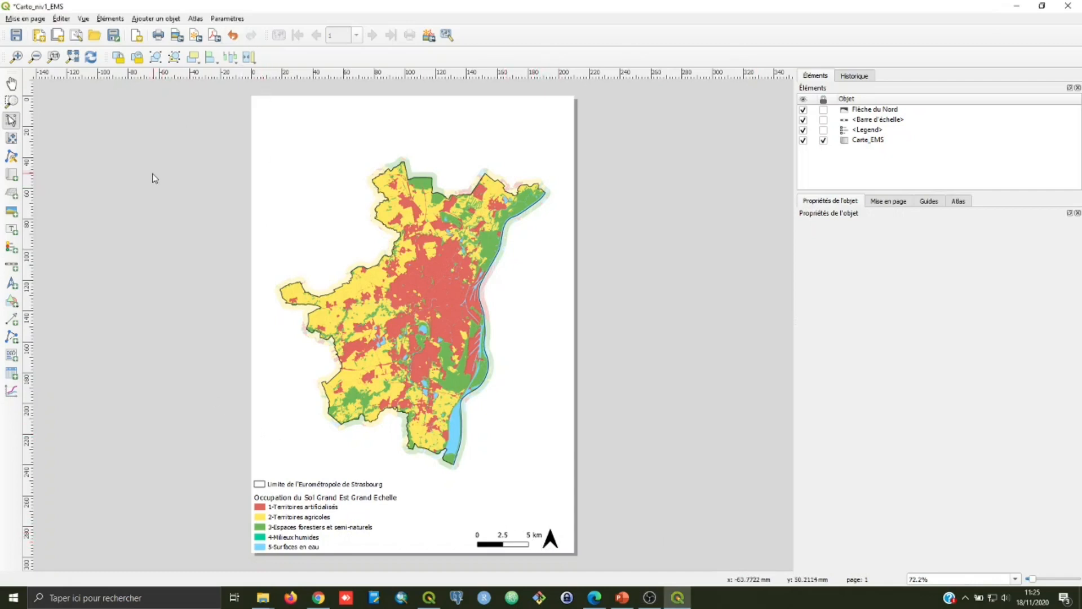
pyautogui.click(11, 230)
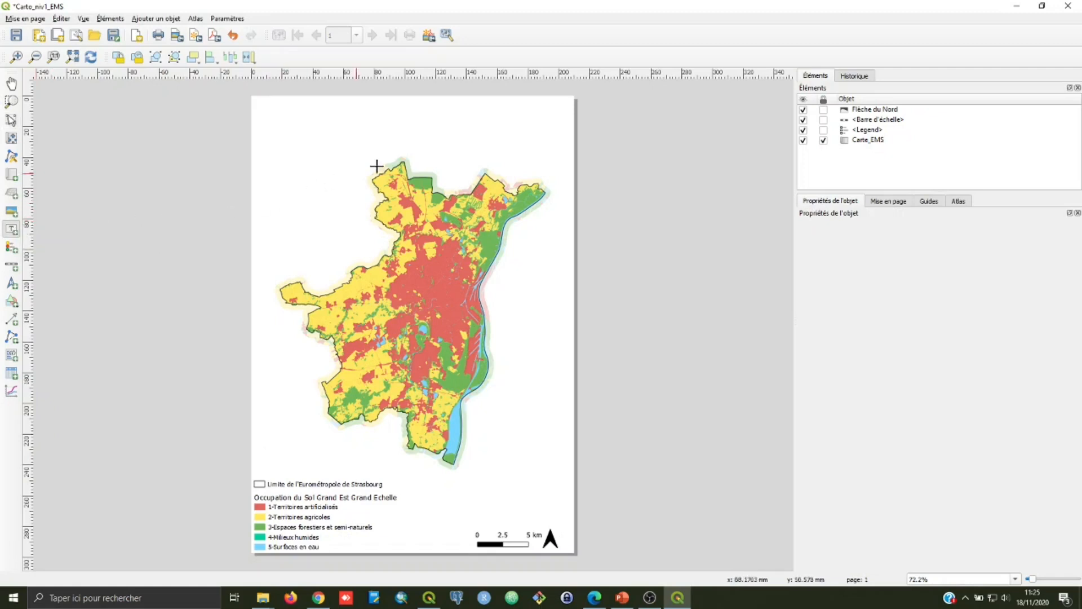
pyautogui.moveTo(251, 96); pyautogui.dragTo(572, 127)
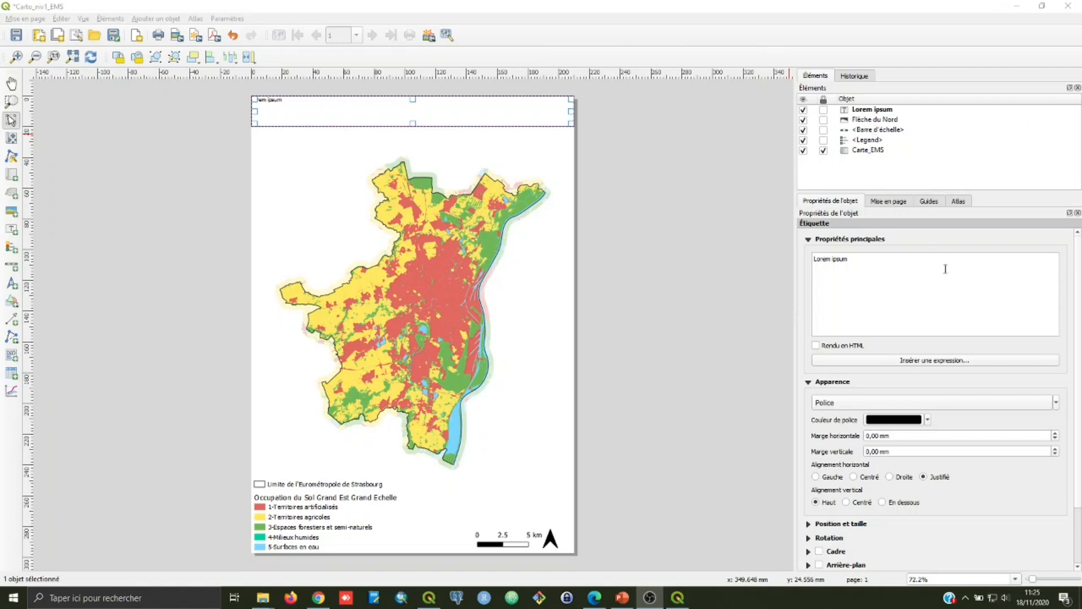
# Step: Replace the label's placeholder text with "Cartographie de l'occupation du sol en 2018 de l'Eurométropole de Strasbourg", breaking the line after 2018
pyautogui.click(876, 262)
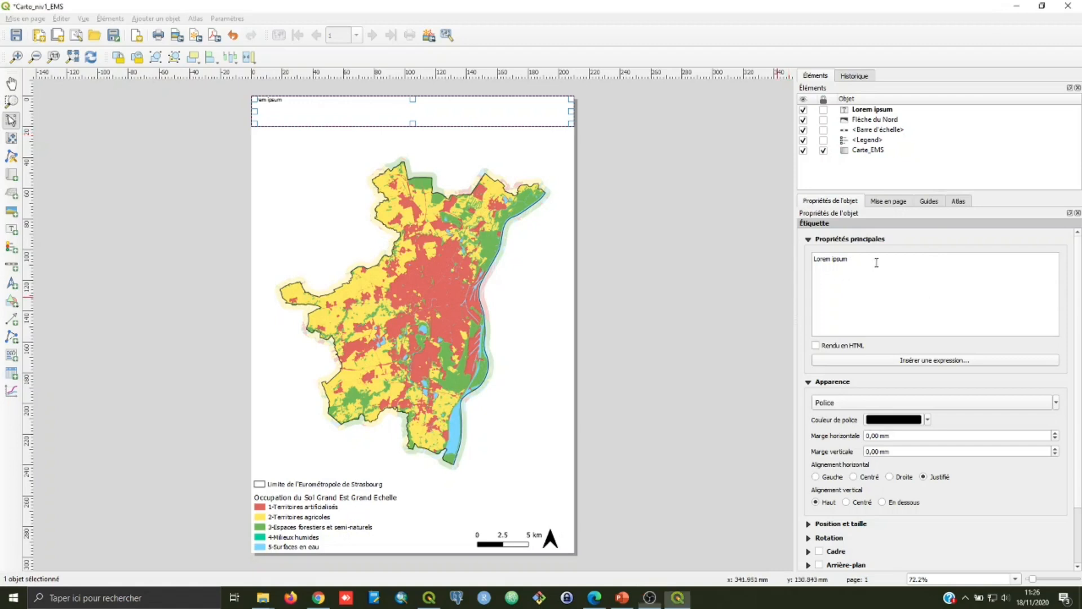
pyautogui.moveTo(853, 260); pyautogui.dragTo(770, 267)
pyautogui.write('Cartograp')
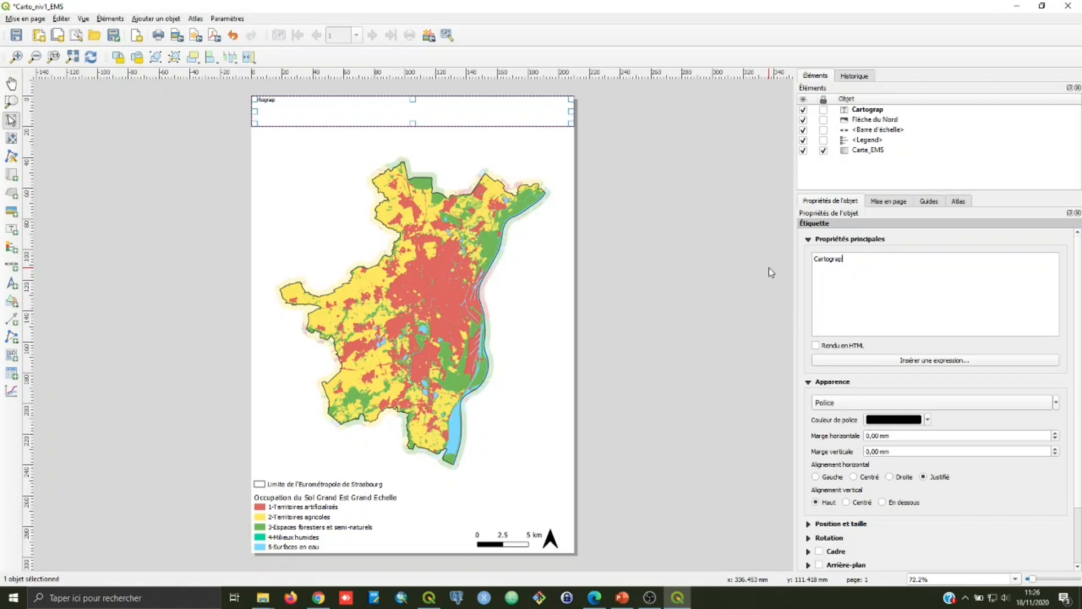
pyautogui.write("hie de l'occupation du sol")
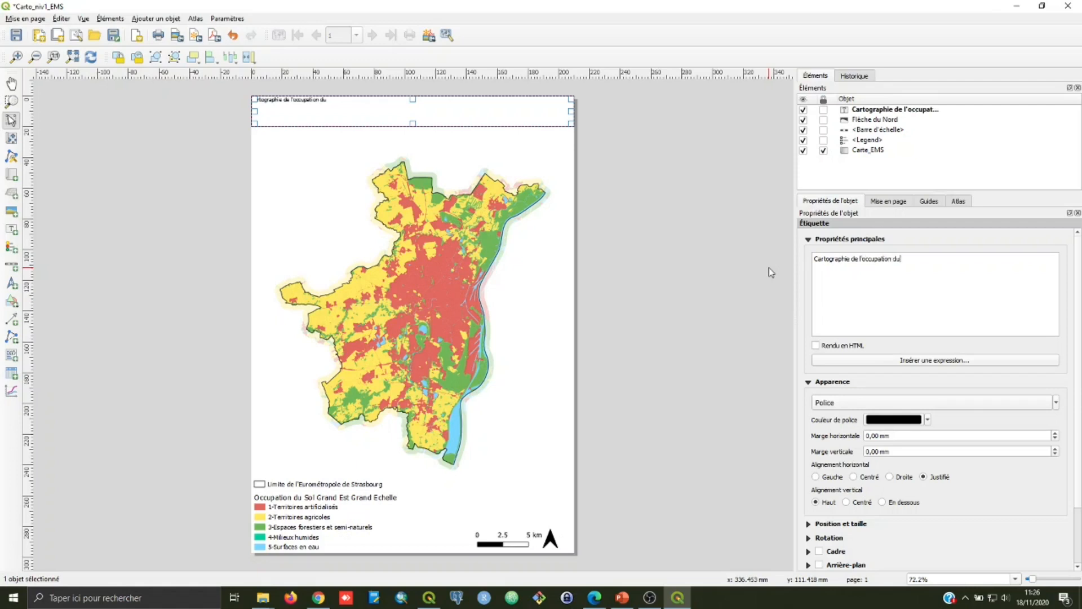
pyautogui.write(" en 2018 de l'Eurométropole de Strasbourg")
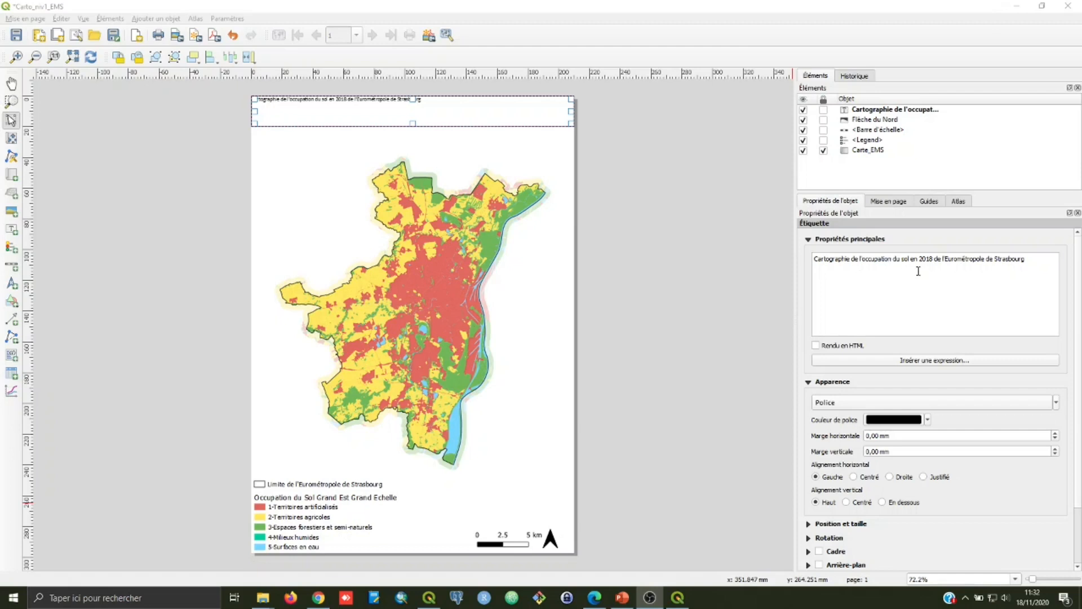
pyautogui.click(934, 260)
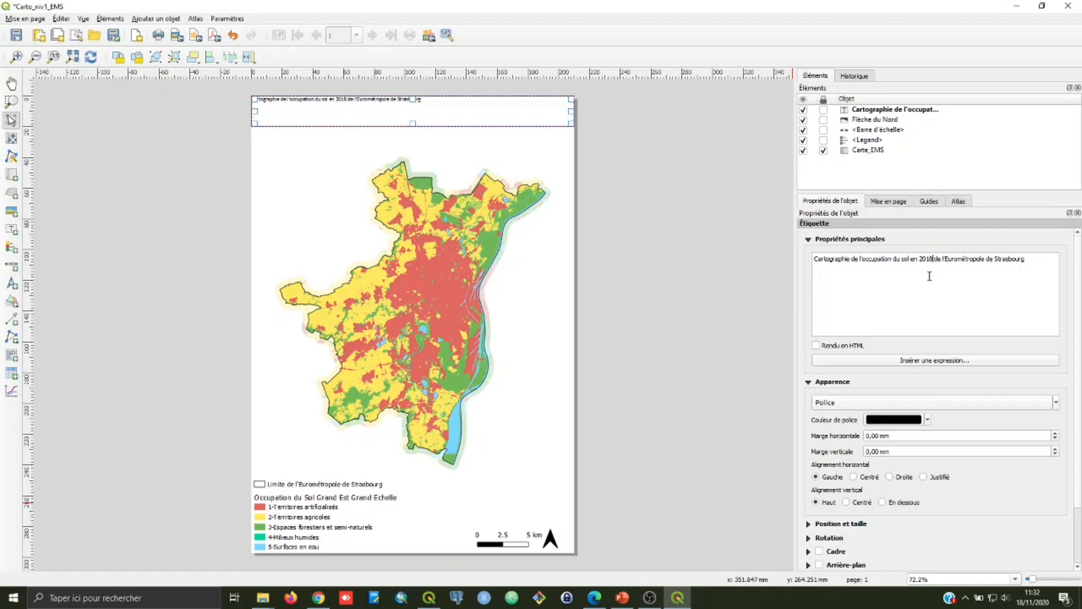
pyautogui.press('Return')
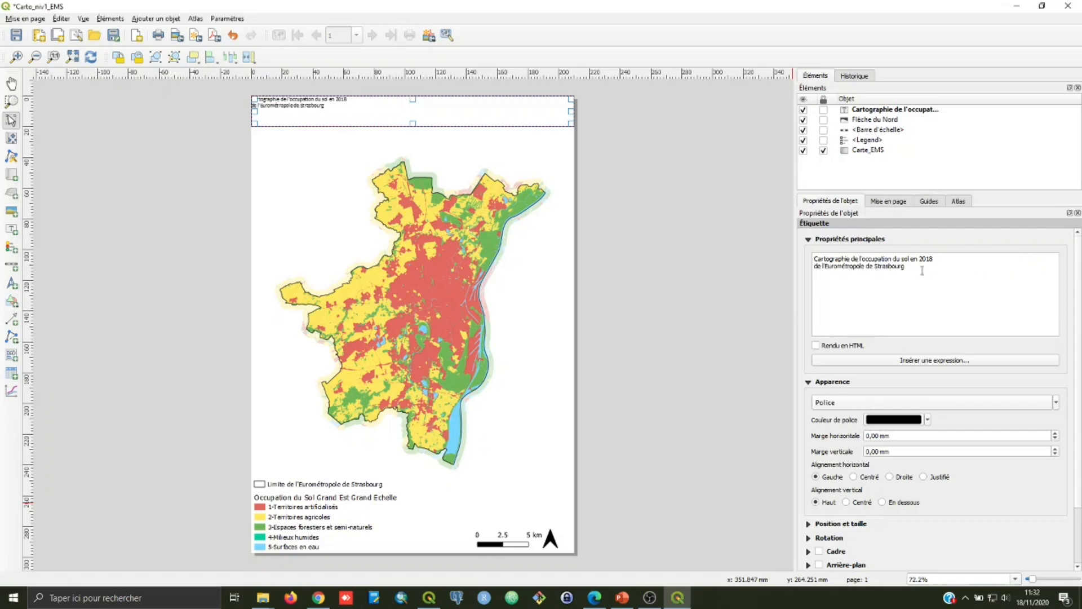
# Step: Enlarge the title's font and centre the text horizontally and vertically within its label
pyautogui.click(1057, 404)
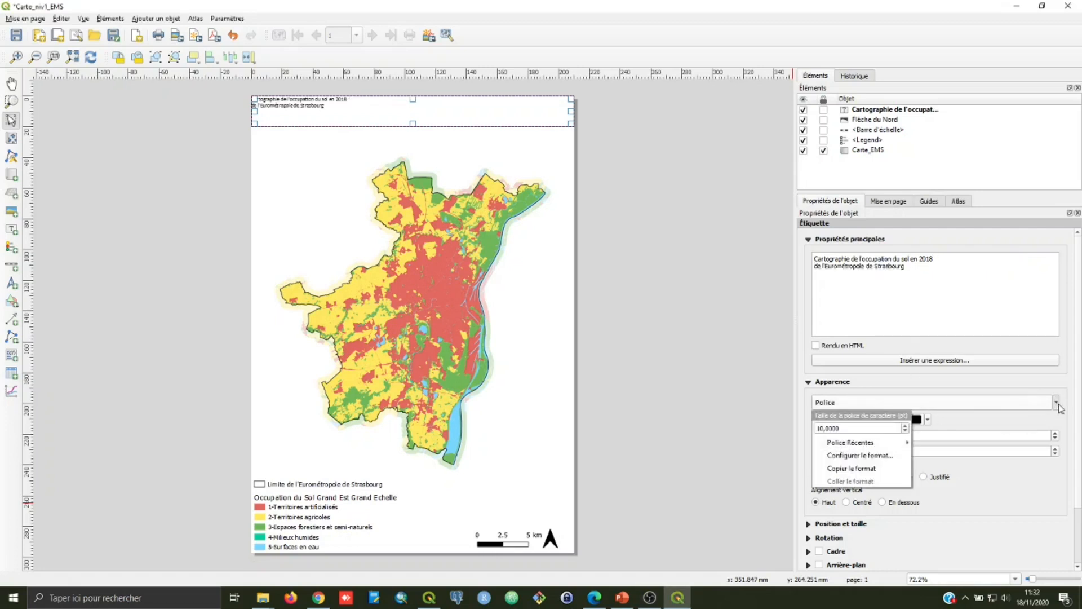
pyautogui.click(905, 427)
pyautogui.click(905, 427)
pyautogui.click(905, 426)
pyautogui.click(905, 426)
pyautogui.click(905, 427)
pyautogui.click(905, 427)
pyautogui.click(956, 428)
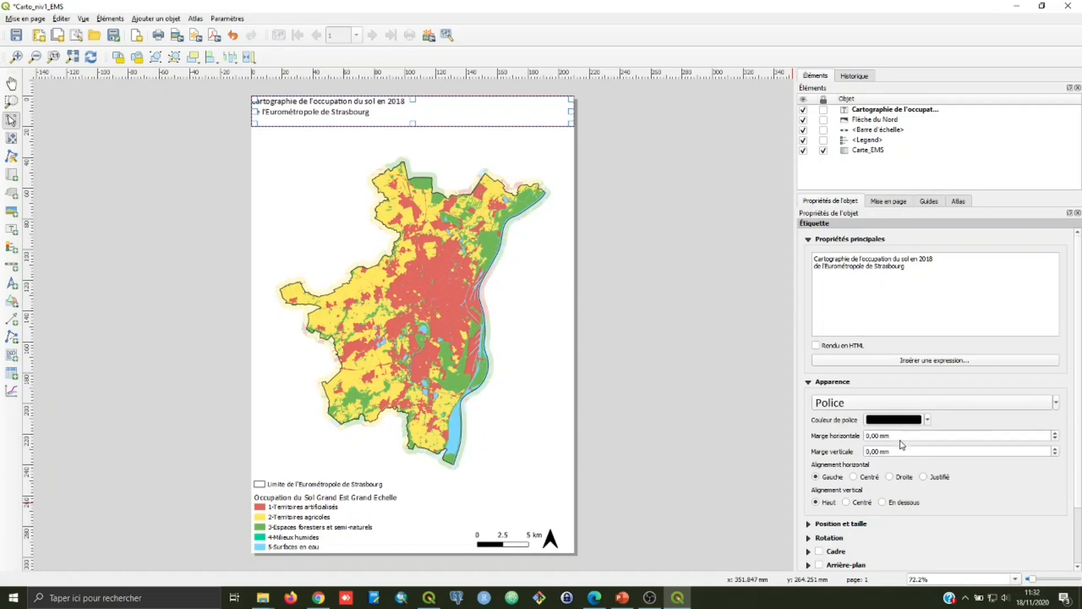
pyautogui.click(870, 479)
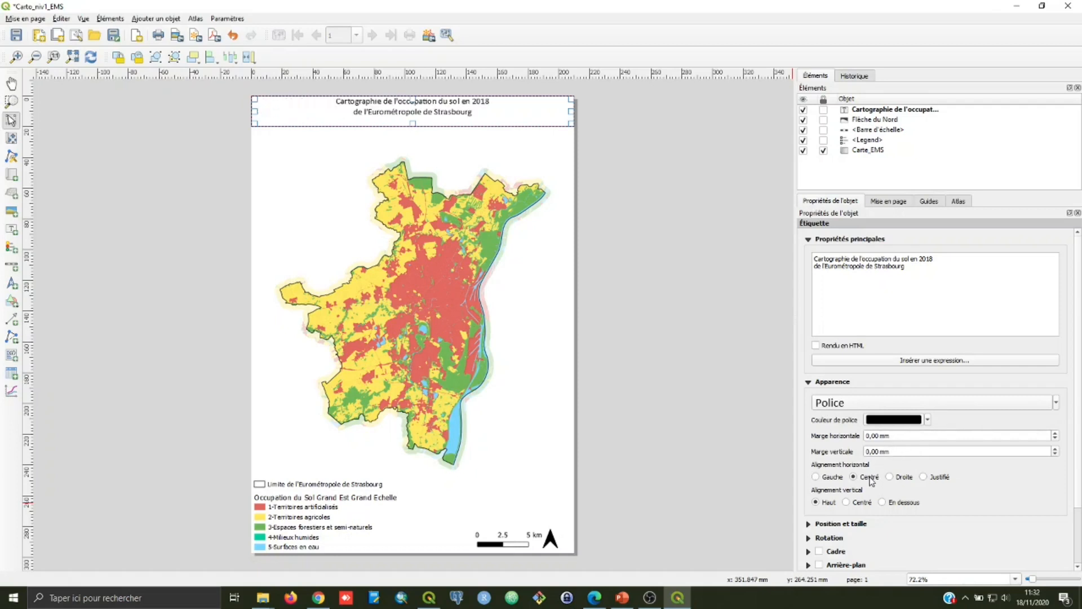
pyautogui.click(858, 504)
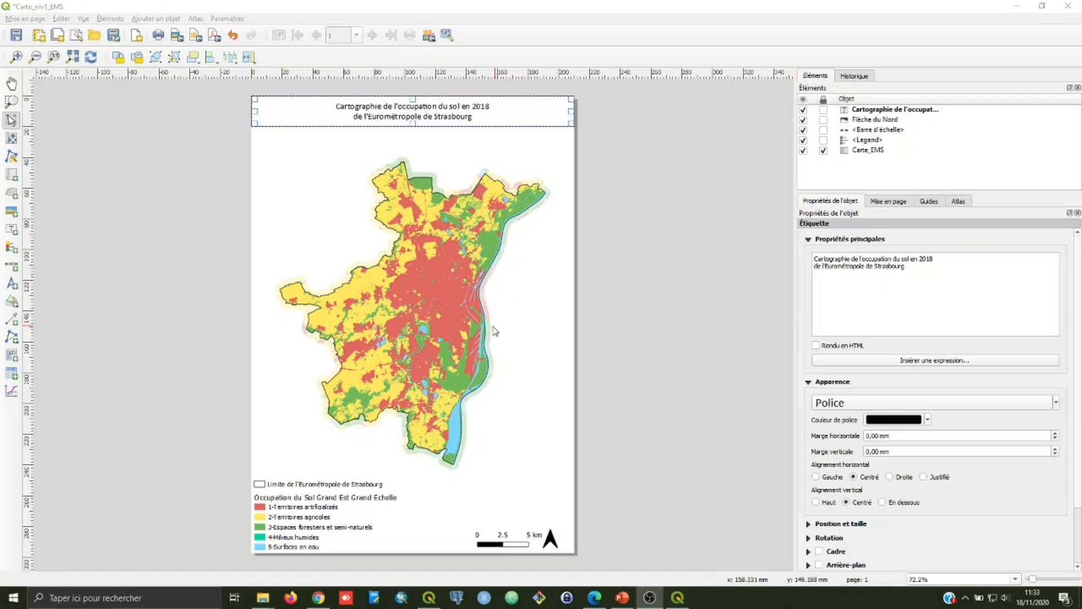
# Step: Add a one-line text label beside the map's lower part, reading "Source : Région Grand Est - GeoGrandEst"
pyautogui.click(10, 233)
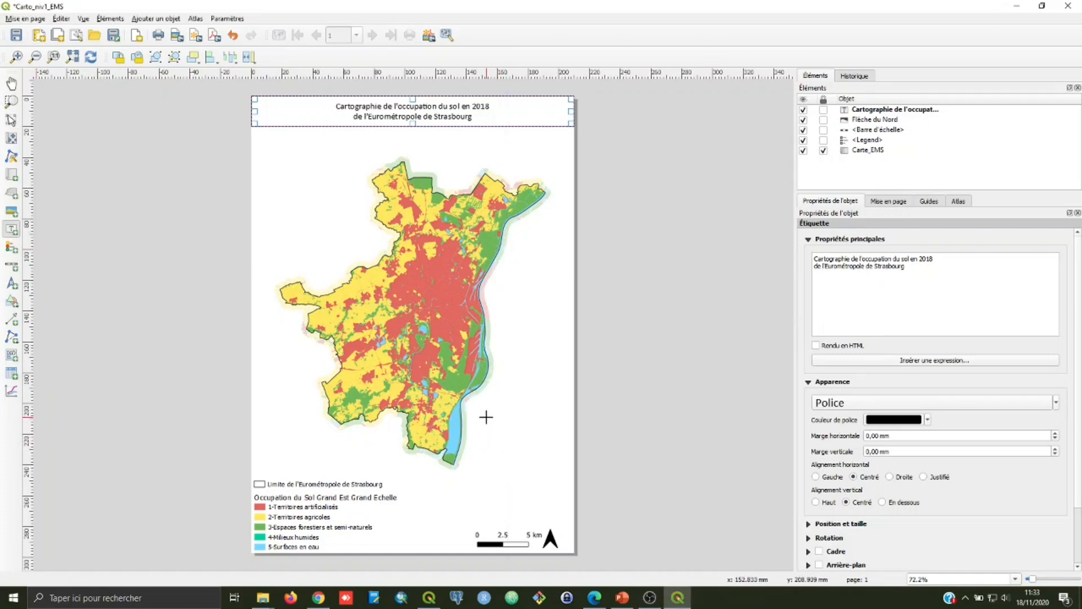
pyautogui.moveTo(486, 417); pyautogui.dragTo(647, 425)
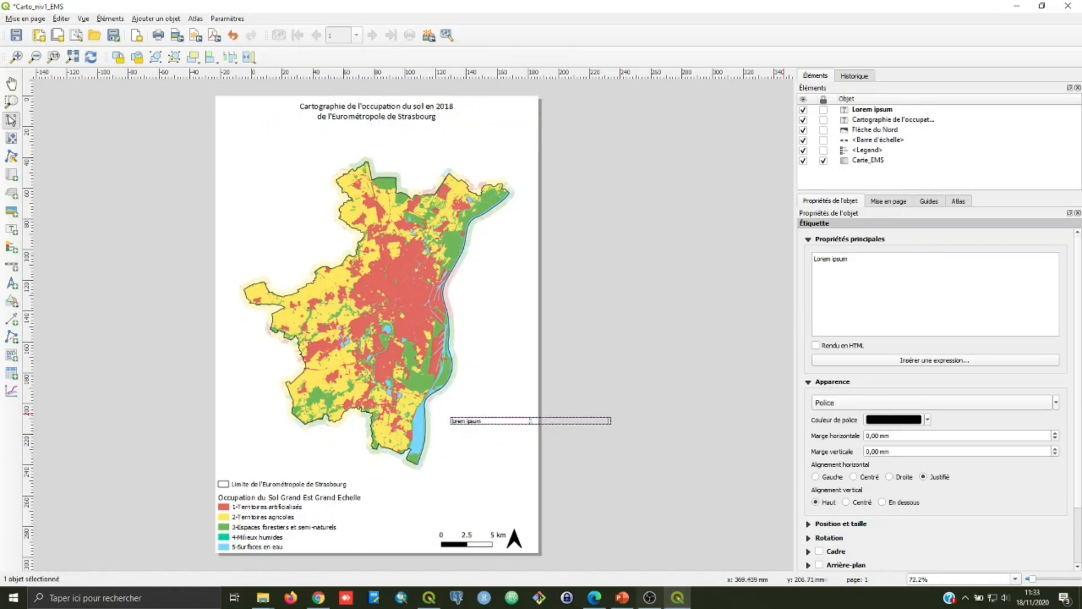
pyautogui.moveTo(874, 260); pyautogui.dragTo(771, 258)
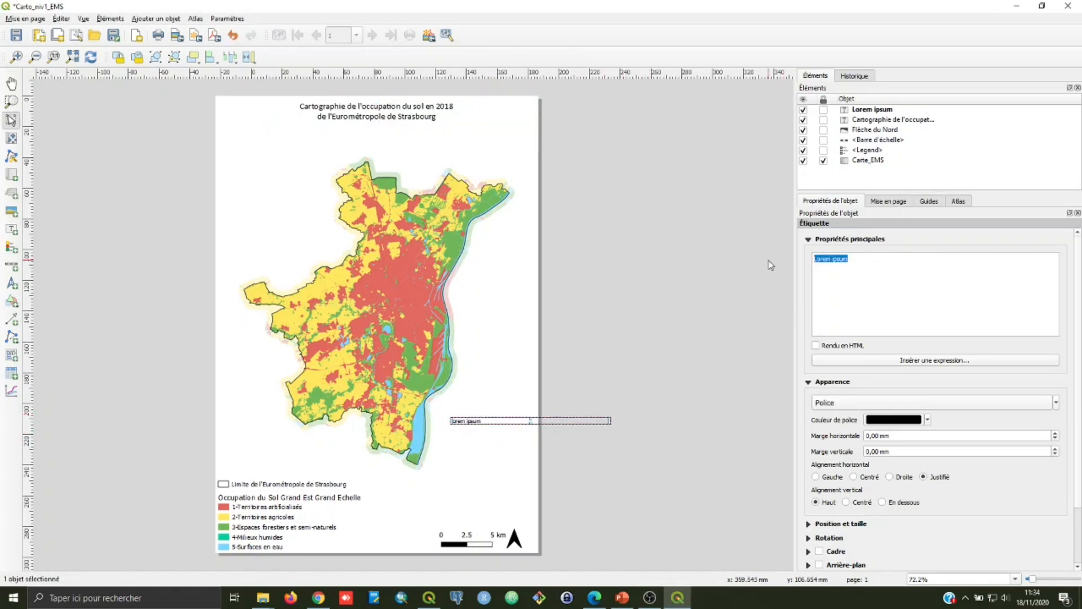
pyautogui.write('Source : Rég')
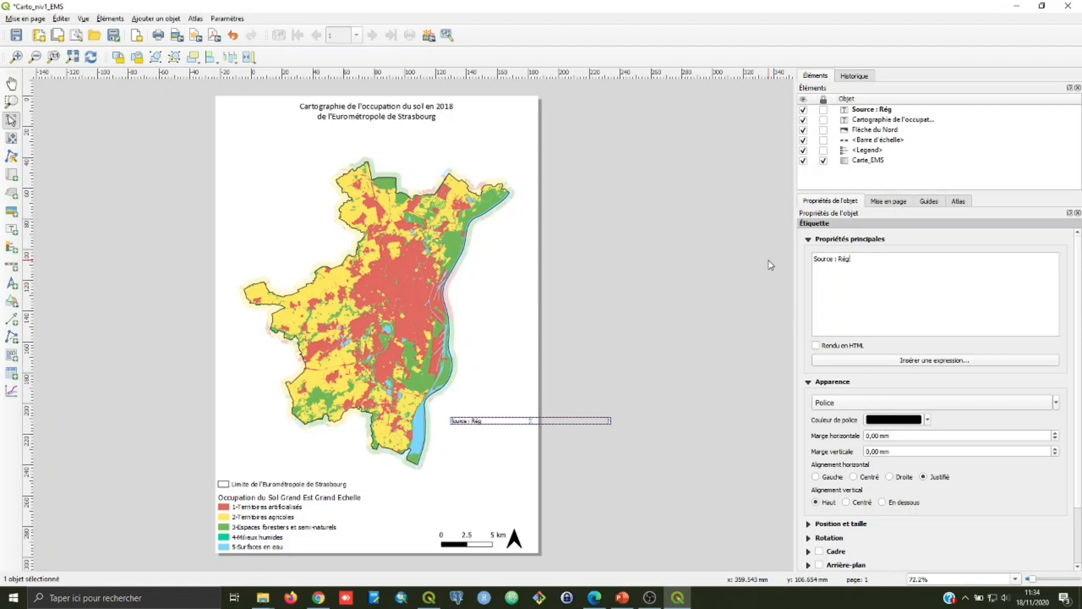
pyautogui.write('ion Grand Esrt')
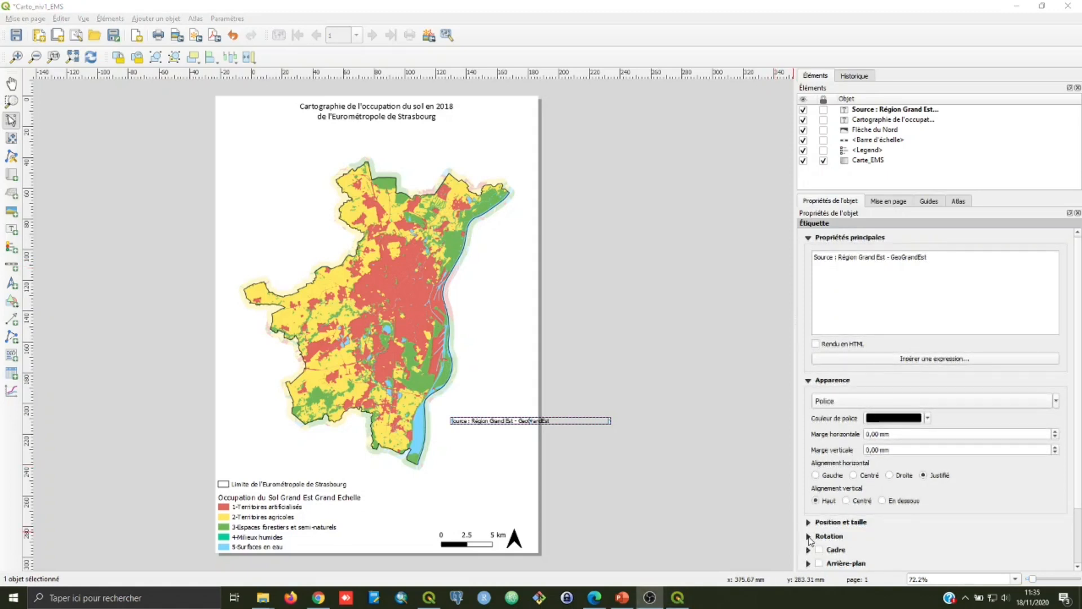
# Step: Rotate the source label by -90° and place it along the right page edge in the lower corner
pyautogui.click(808, 537)
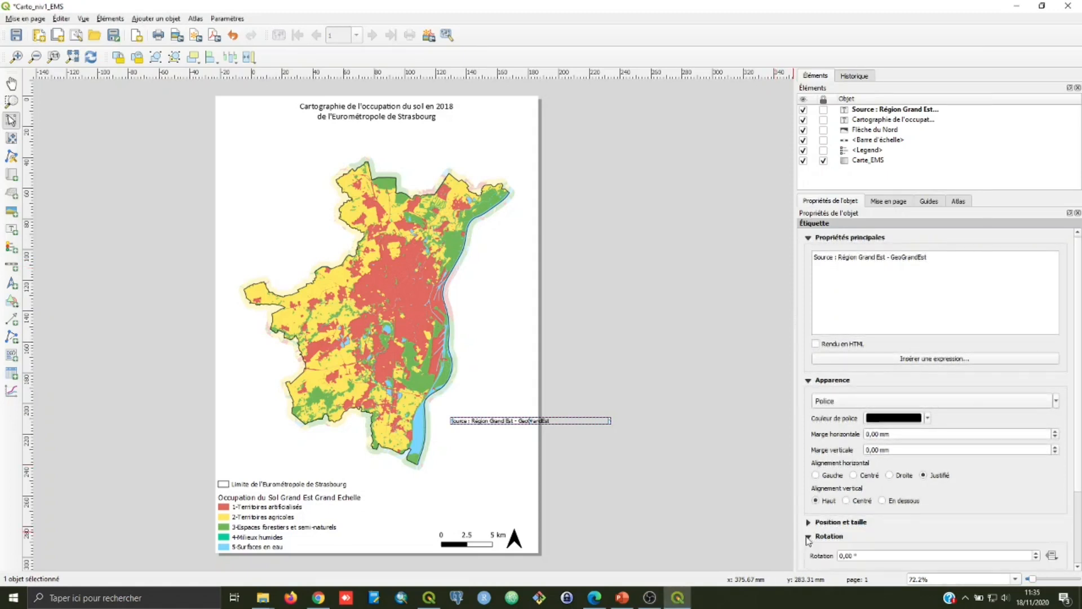
pyautogui.click(842, 557)
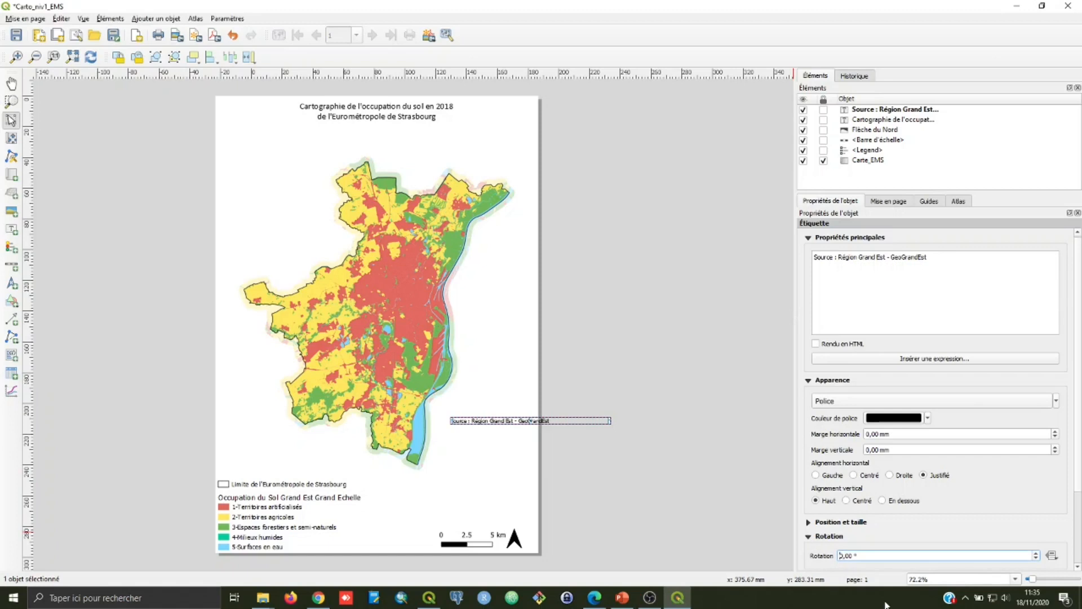
pyautogui.write('-9')
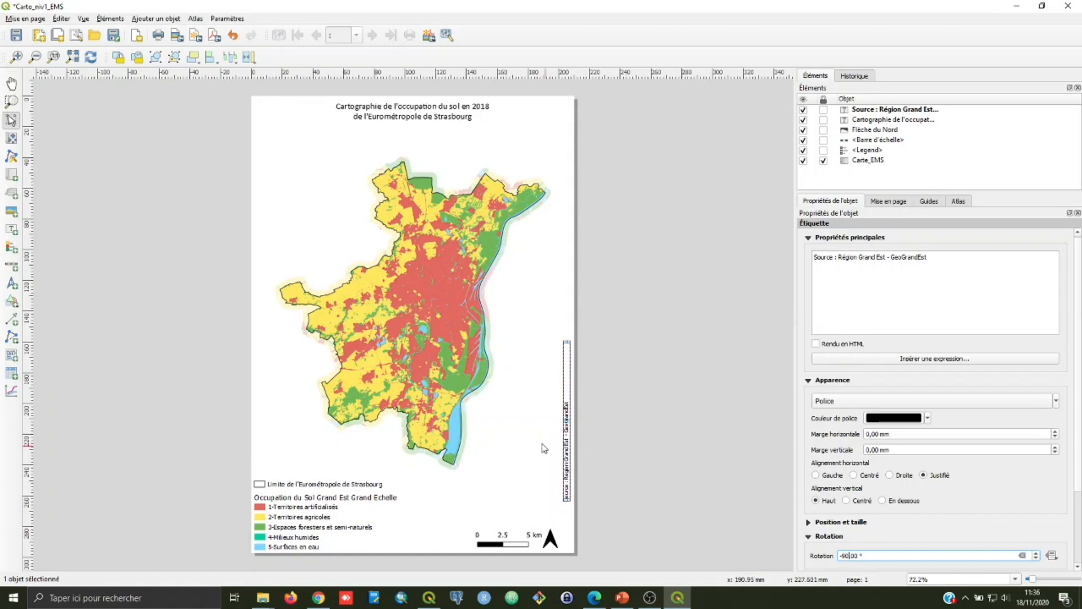
pyautogui.moveTo(568, 458); pyautogui.dragTo(571, 503)
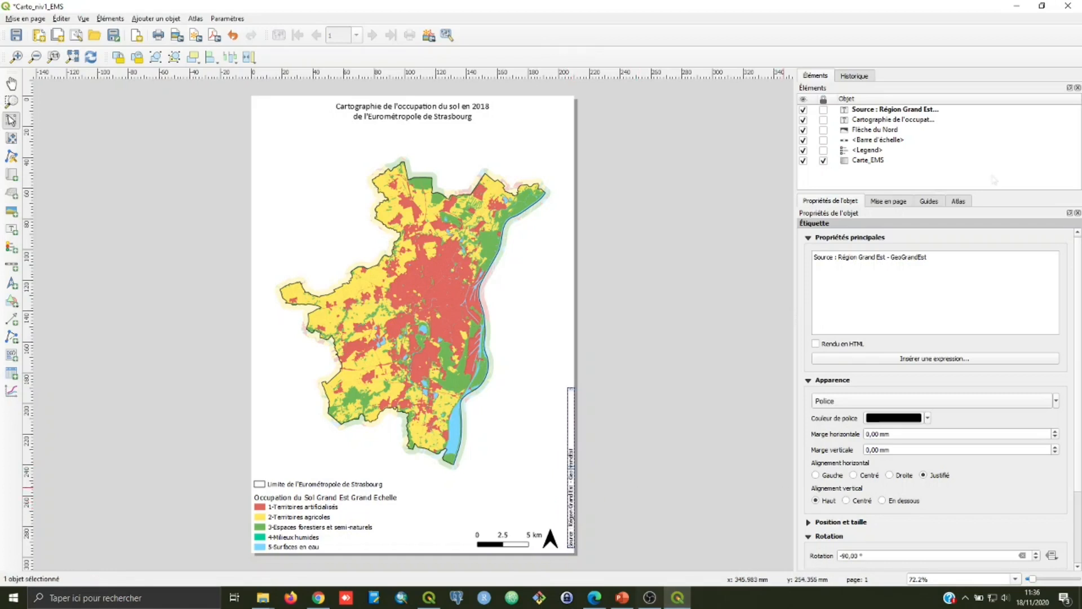
pyautogui.click(514, 399)
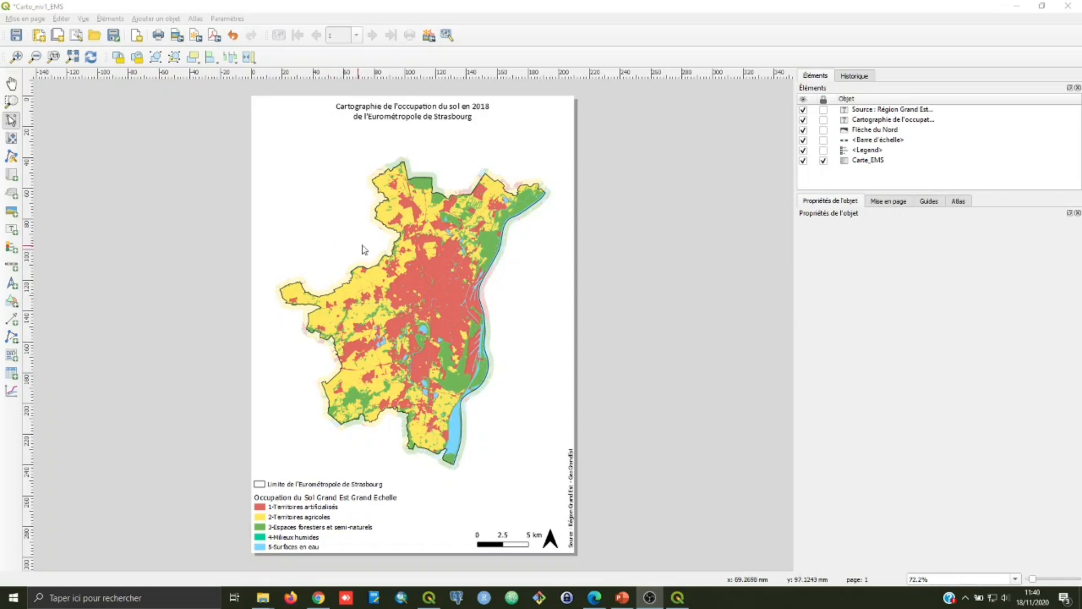
# Step: Switch to the main QGIS project window and add the EPCI layer from ocsge2_d67_2019.gpkg in the ocsge2_d67_2018 folder
pyautogui.click(430, 597)
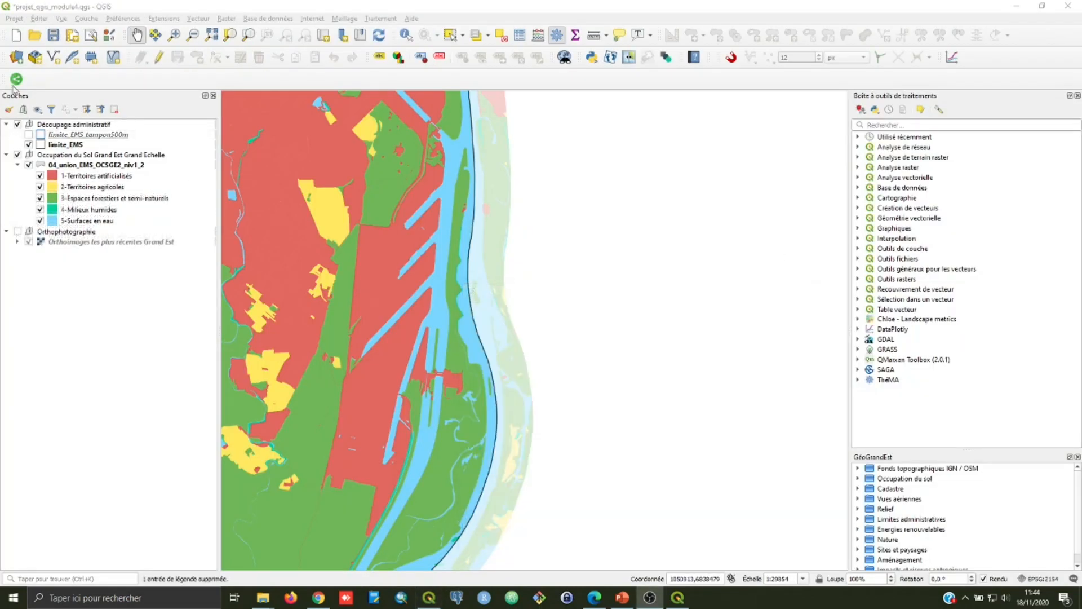
pyautogui.click(16, 58)
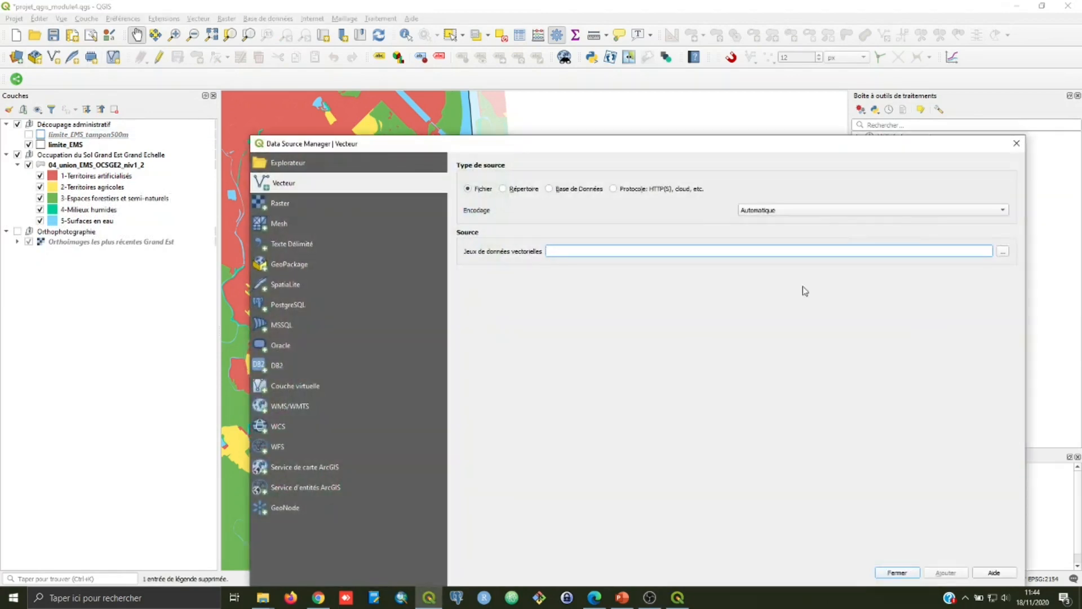
pyautogui.click(1004, 252)
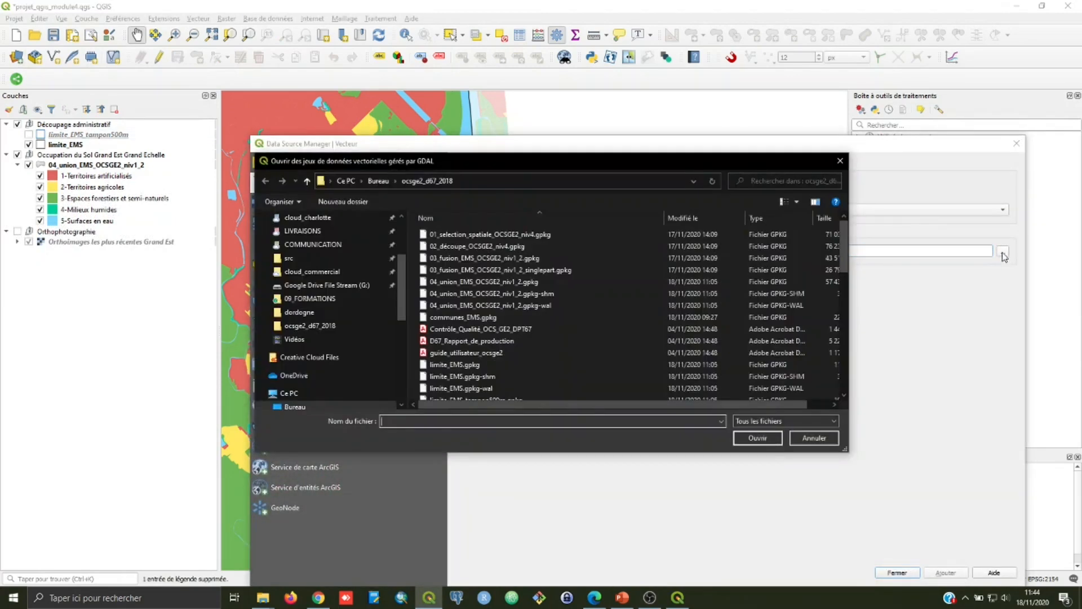
pyautogui.scroll(-1, 847, 249)
pyautogui.scroll(-8, 847, 249)
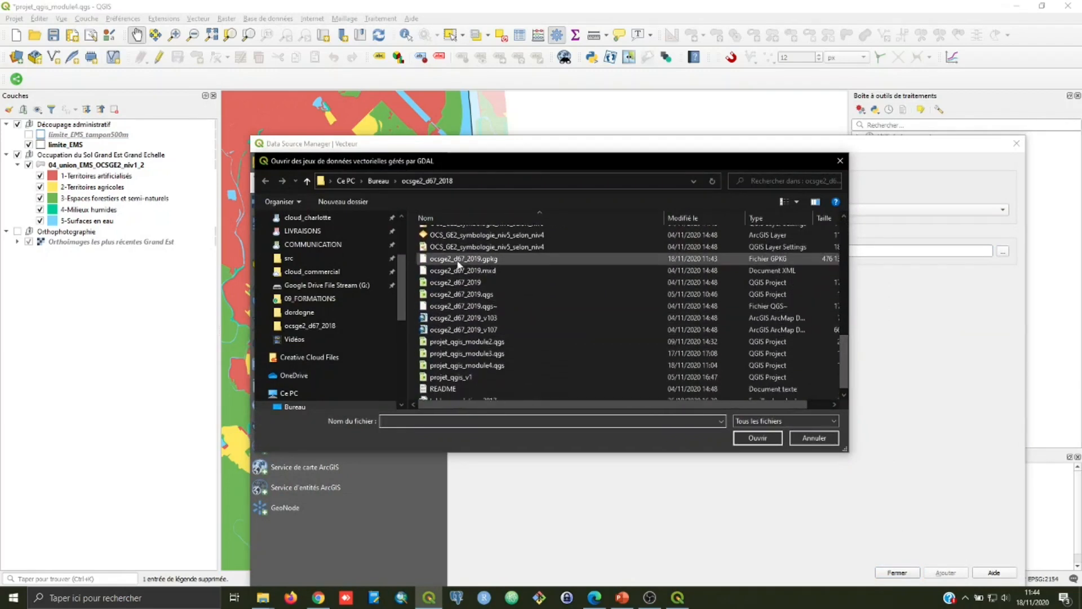
pyautogui.click(455, 260)
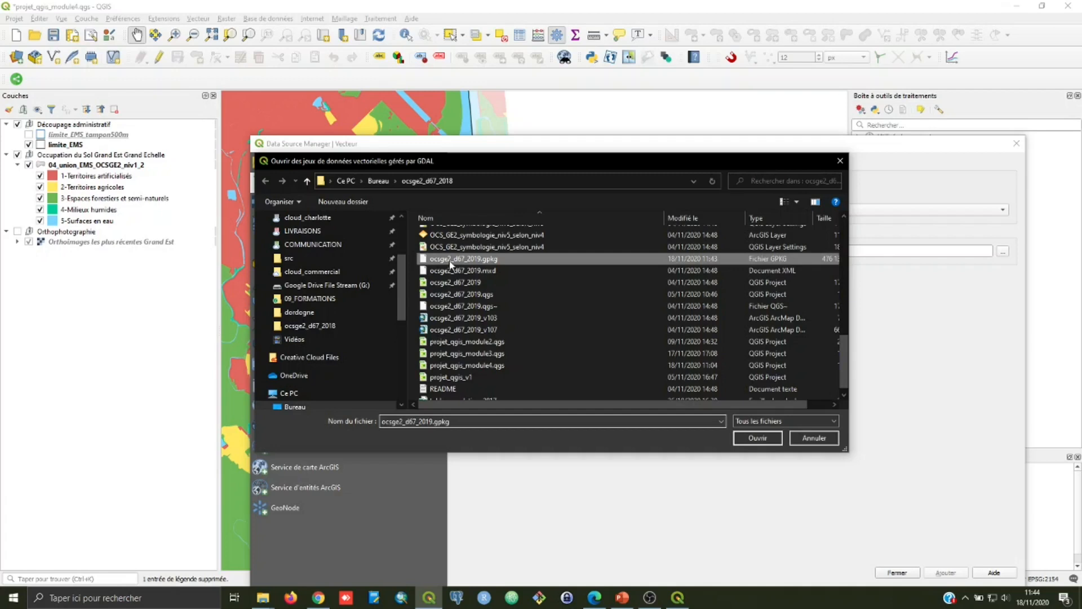
pyautogui.click(750, 439)
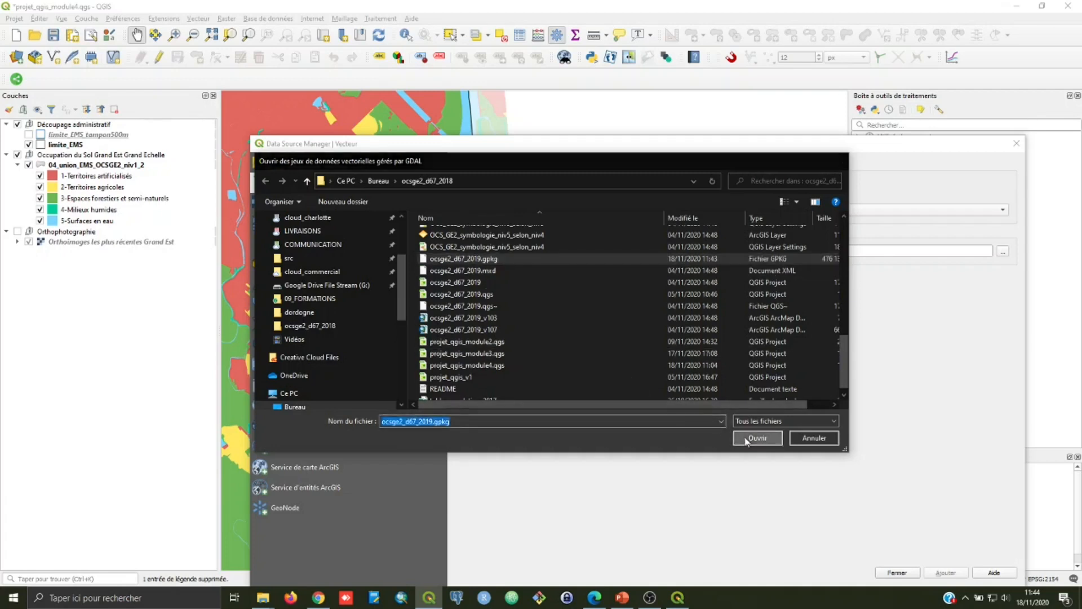
pyautogui.click(940, 573)
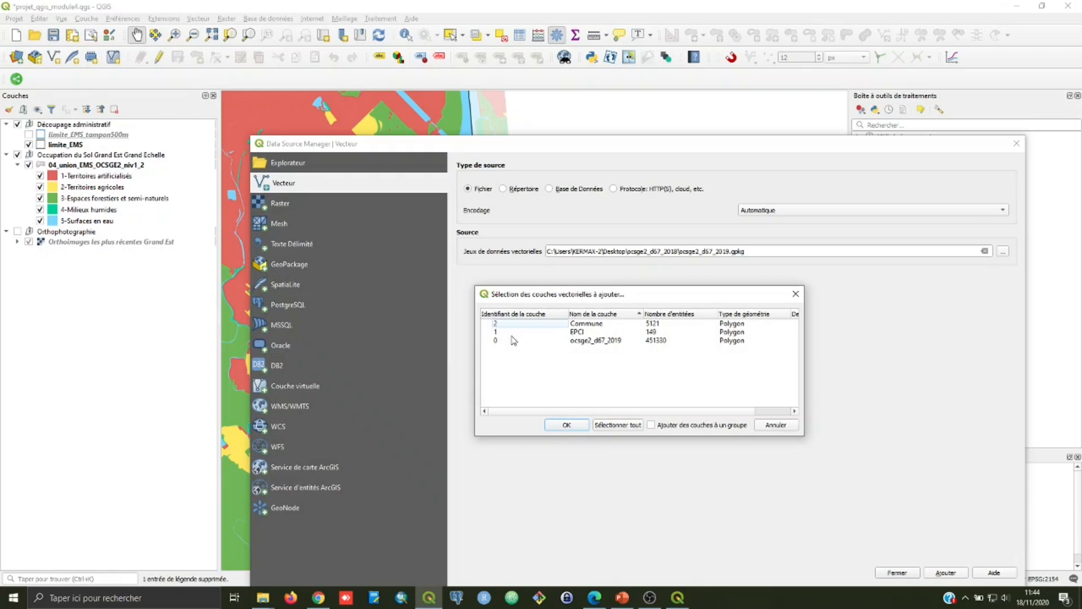
pyautogui.click(576, 333)
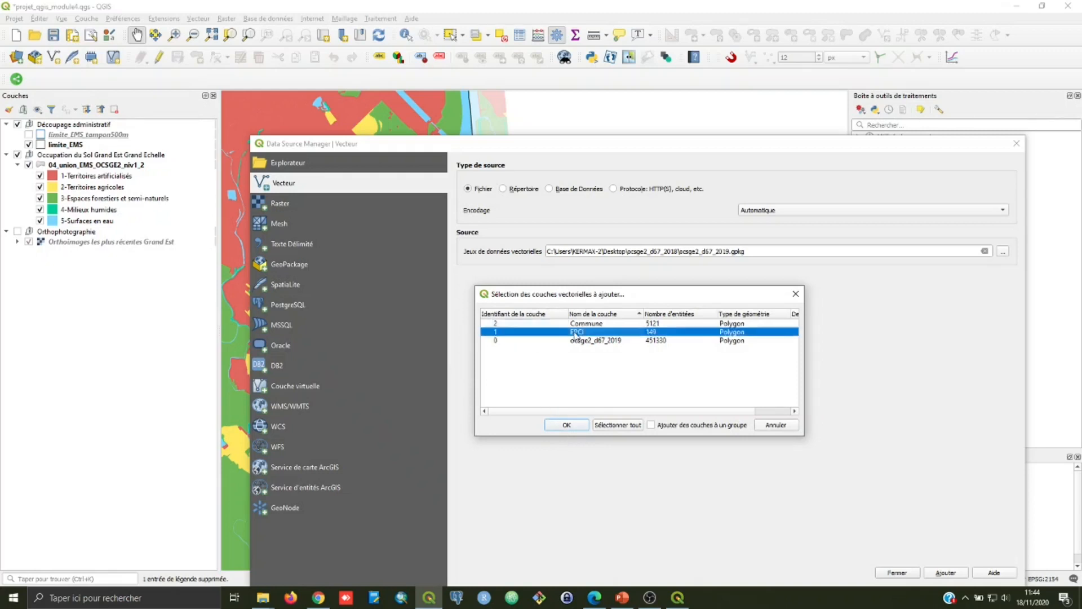
pyautogui.click(567, 425)
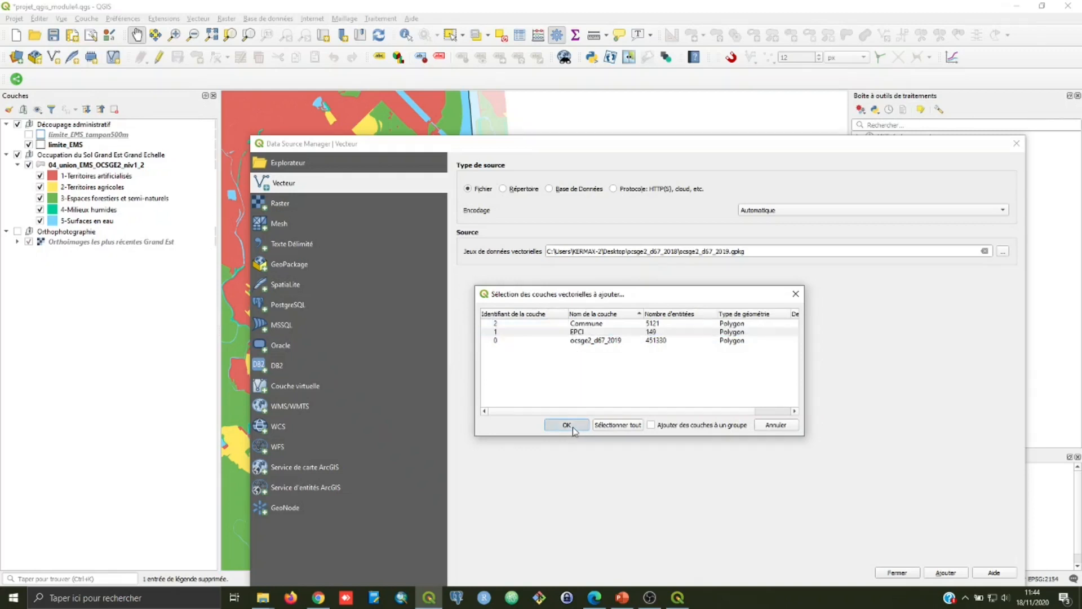
pyautogui.click(895, 572)
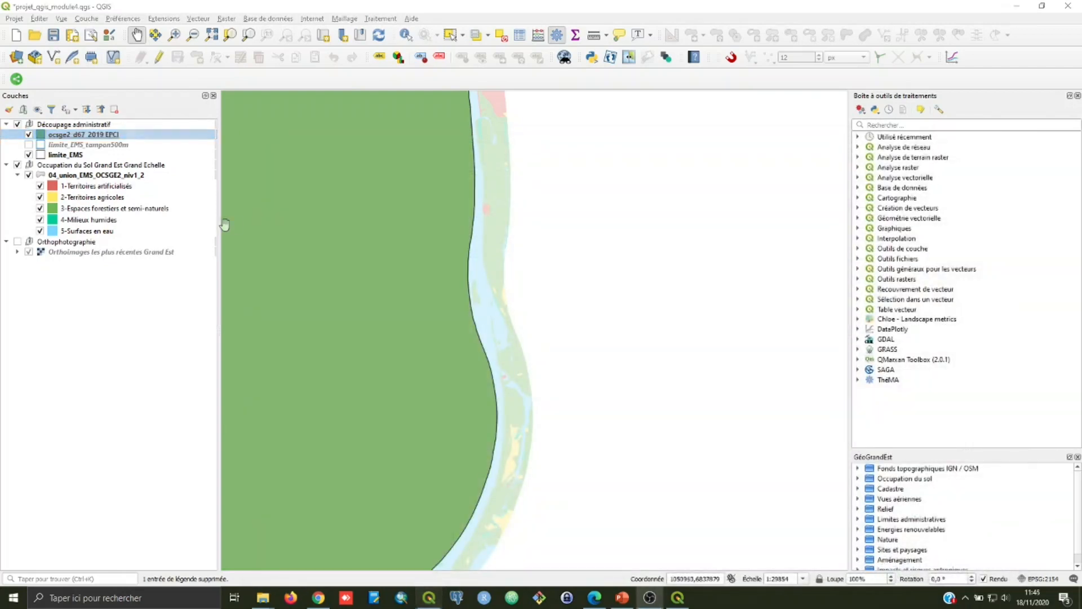
# Step: Show the full extent of the EPCI layer and make its simple fill transparent, keeping only the outlines
pyautogui.rightClick(53, 136)
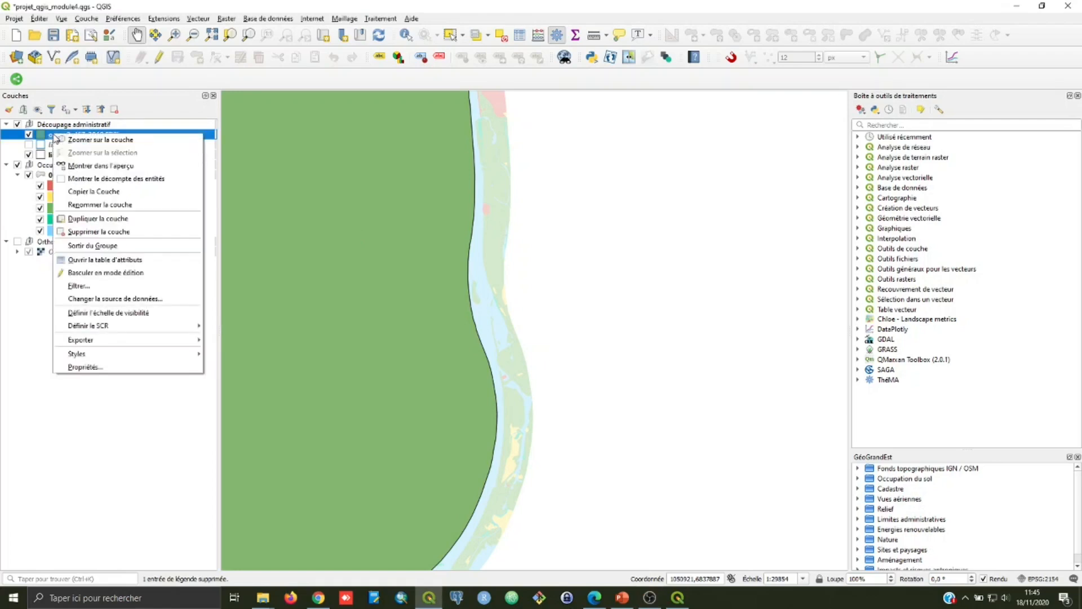
pyautogui.click(106, 139)
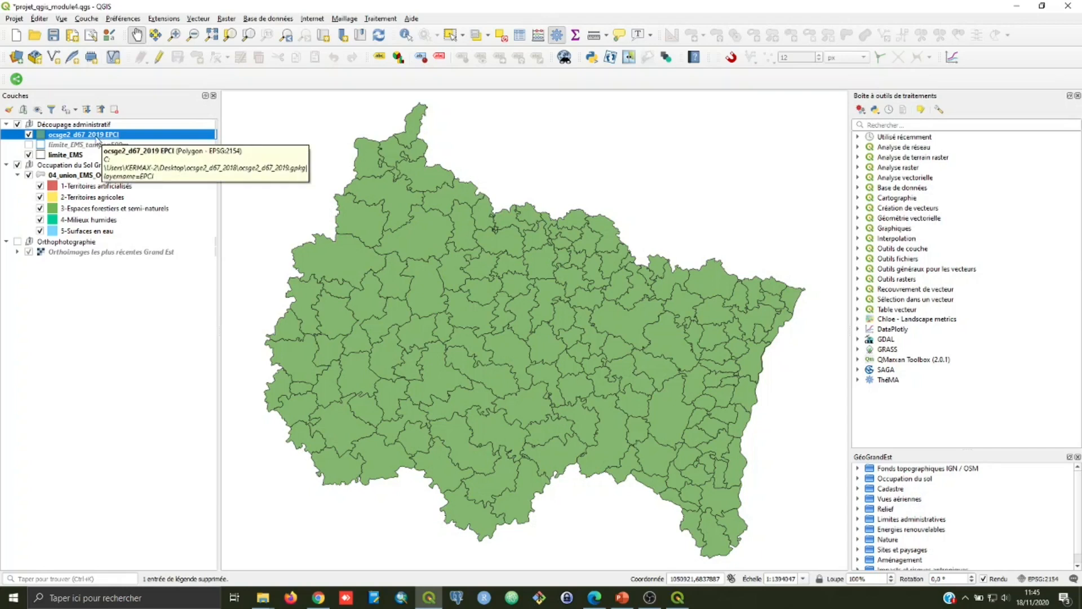
pyautogui.rightClick(101, 136)
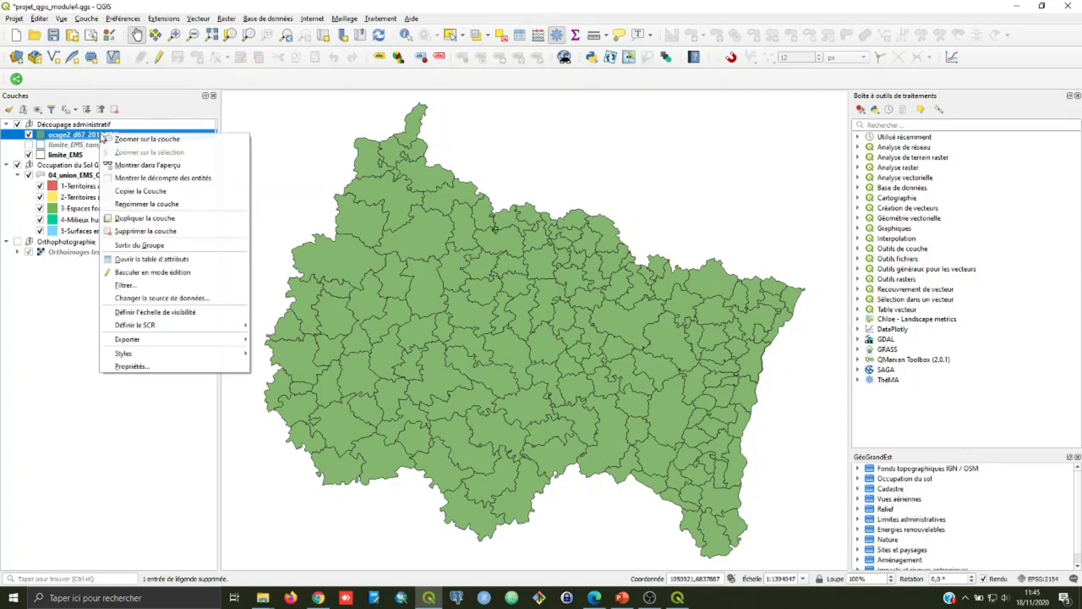
pyautogui.click(135, 367)
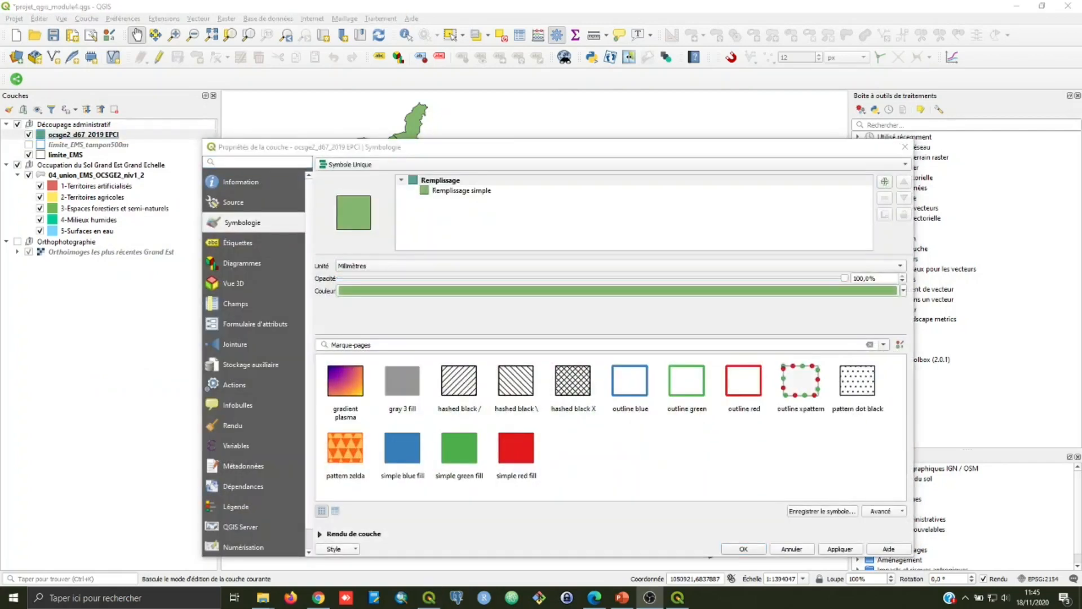
pyautogui.click(464, 191)
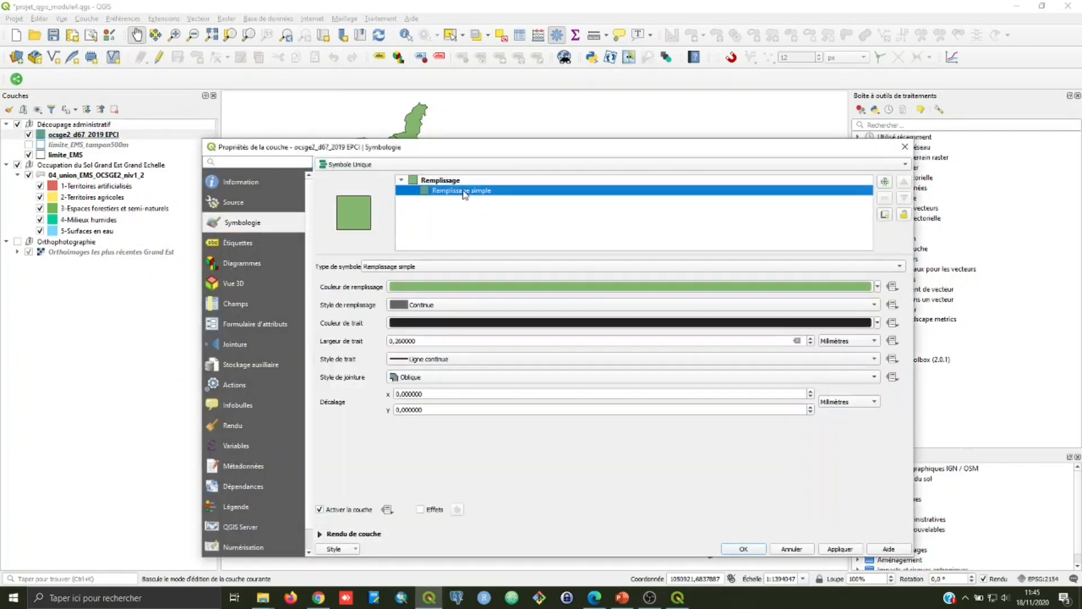
pyautogui.click(878, 286)
pyautogui.click(457, 300)
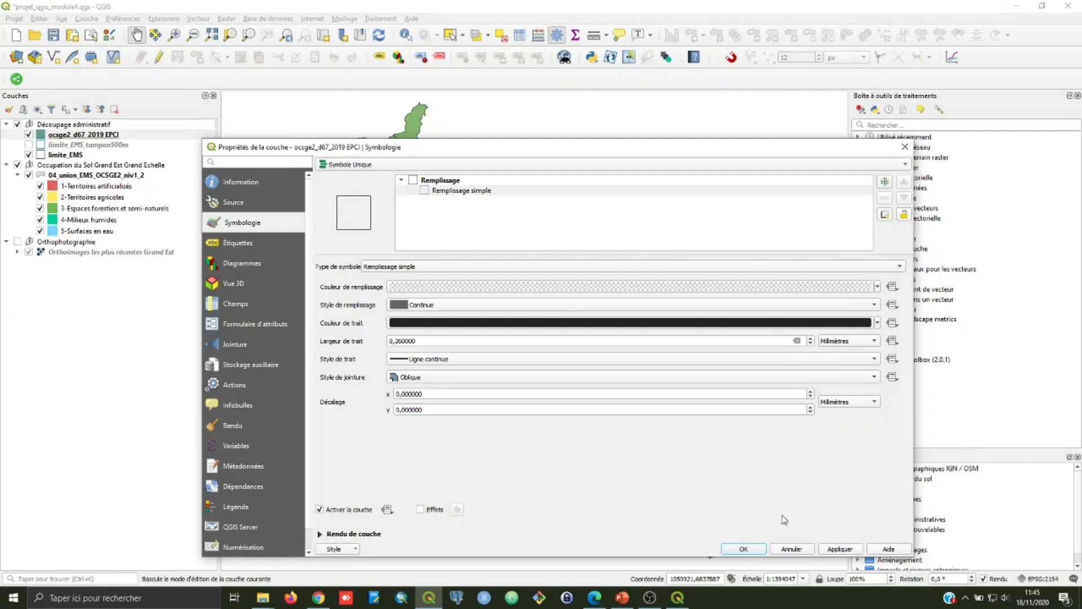
pyautogui.click(840, 549)
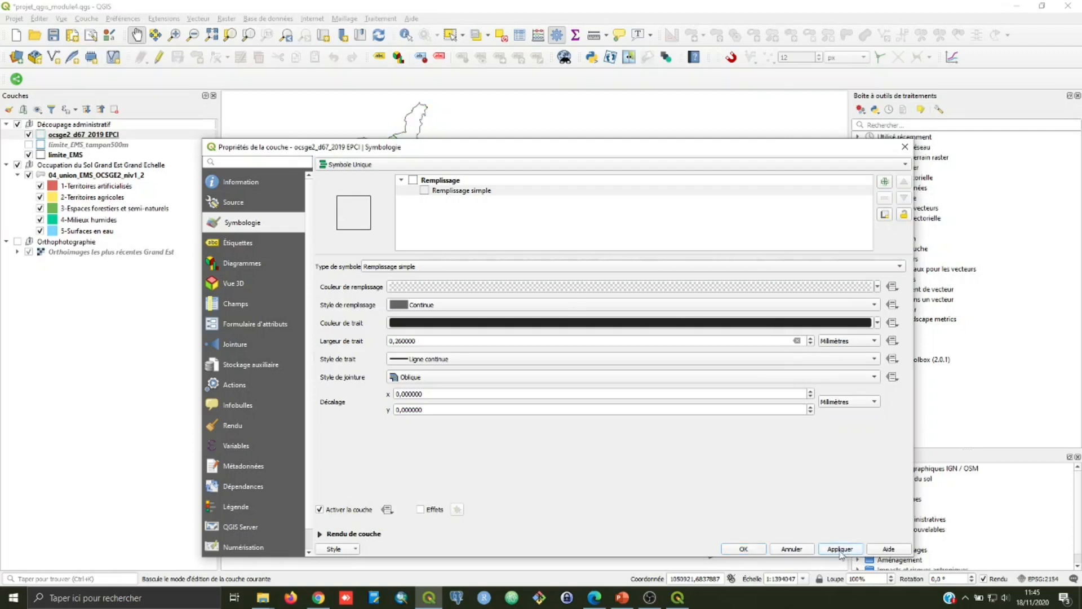
pyautogui.click(743, 549)
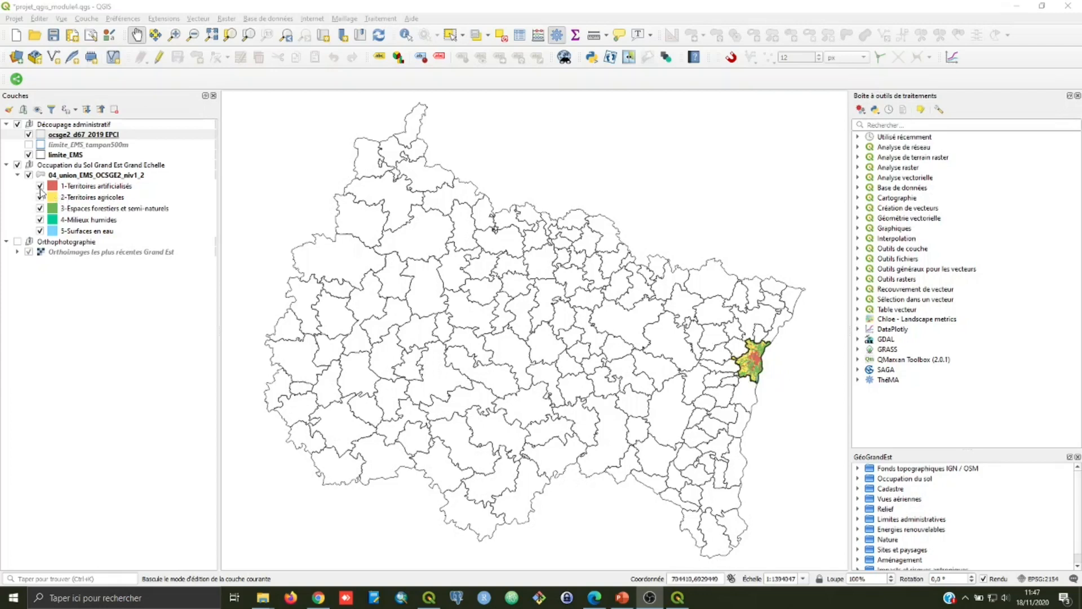
# Step: Hide the Occupation du Sol Grand Est Grand Echelle group and the limite_EMS layer, and return to the Carto_niv1_EMS layout
pyautogui.click(18, 166)
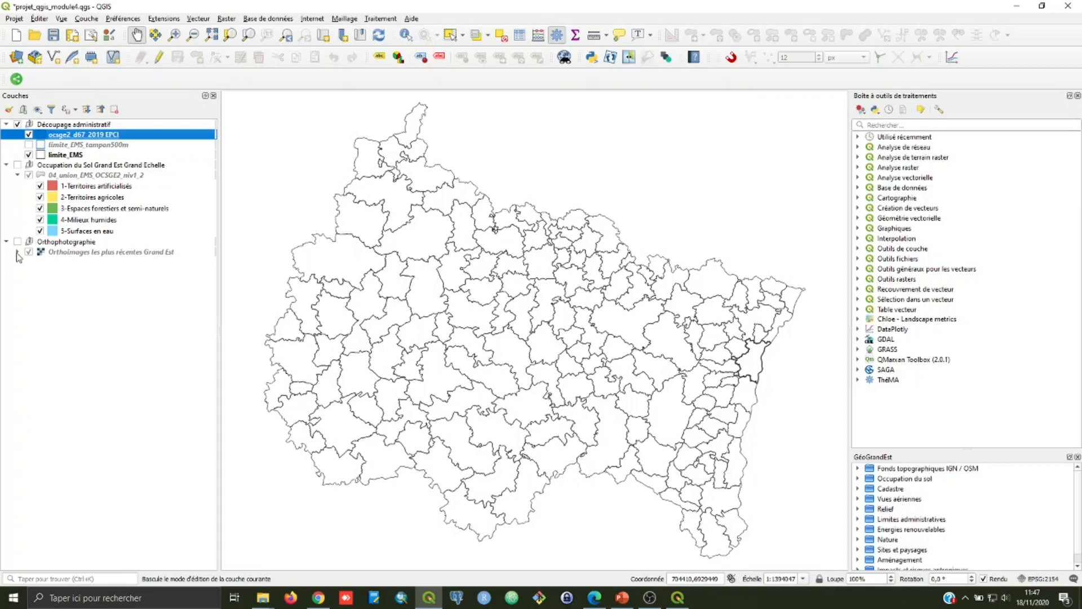
pyautogui.click(29, 155)
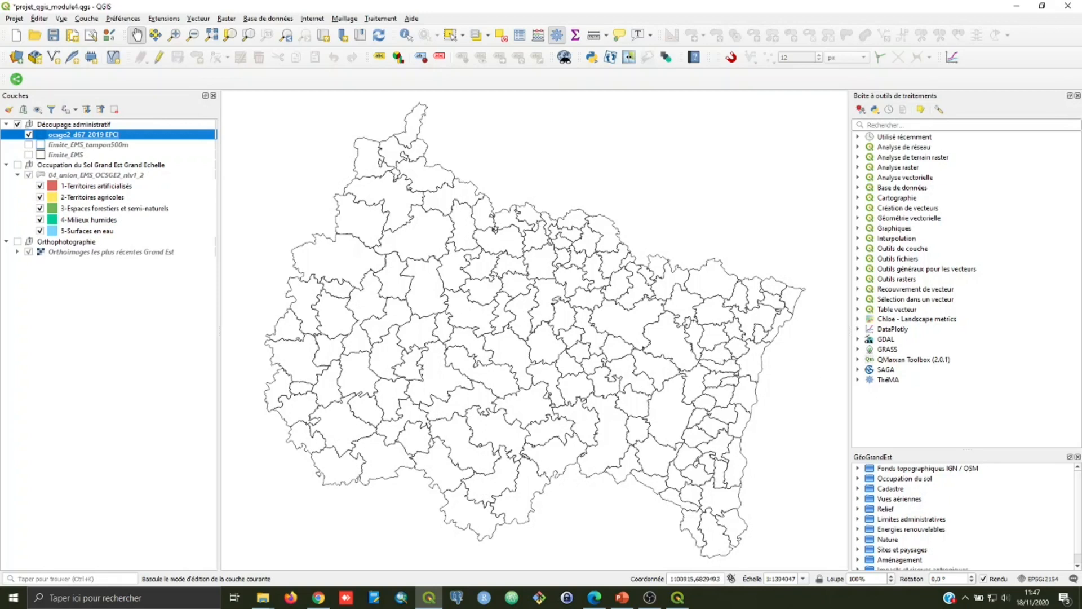
pyautogui.click(680, 604)
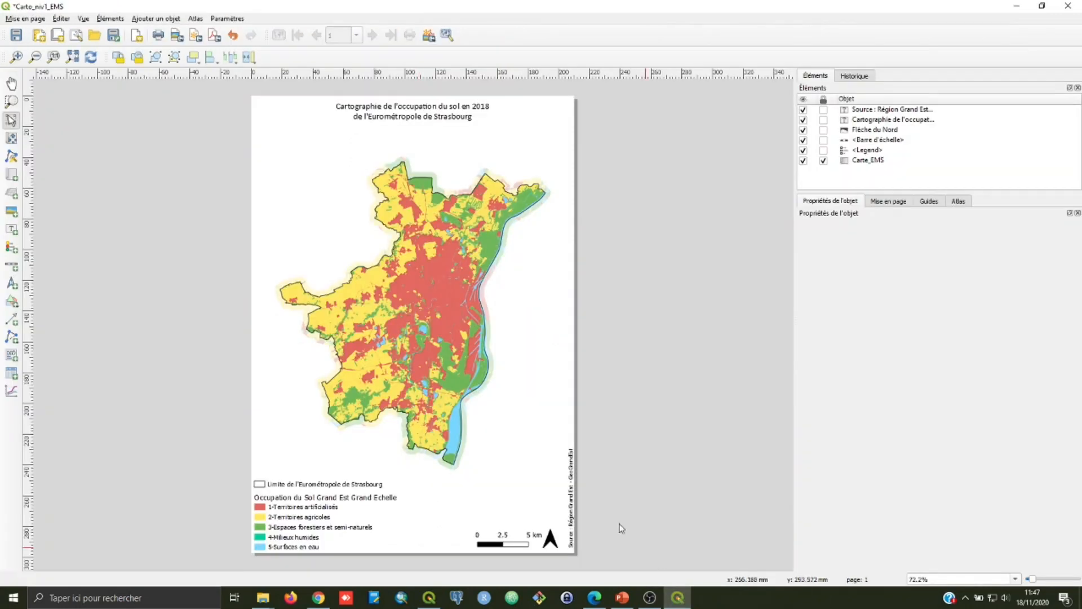
# Step: Add a second map about 64 mm wide in the page's upper-left area and rename it "carte de localisation"
pyautogui.click(11, 174)
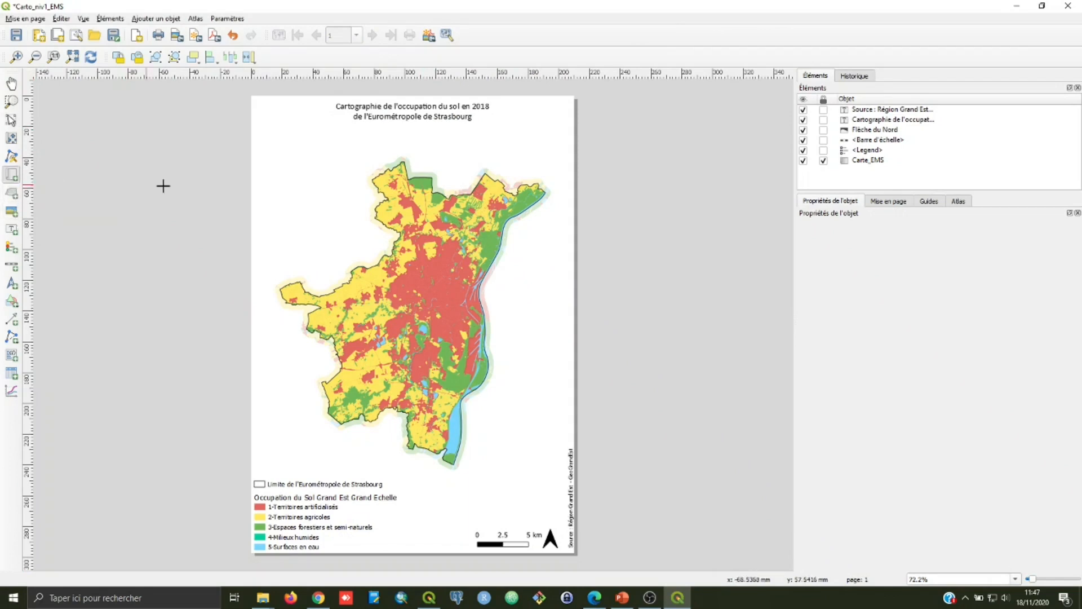
pyautogui.moveTo(259, 139); pyautogui.dragTo(358, 206)
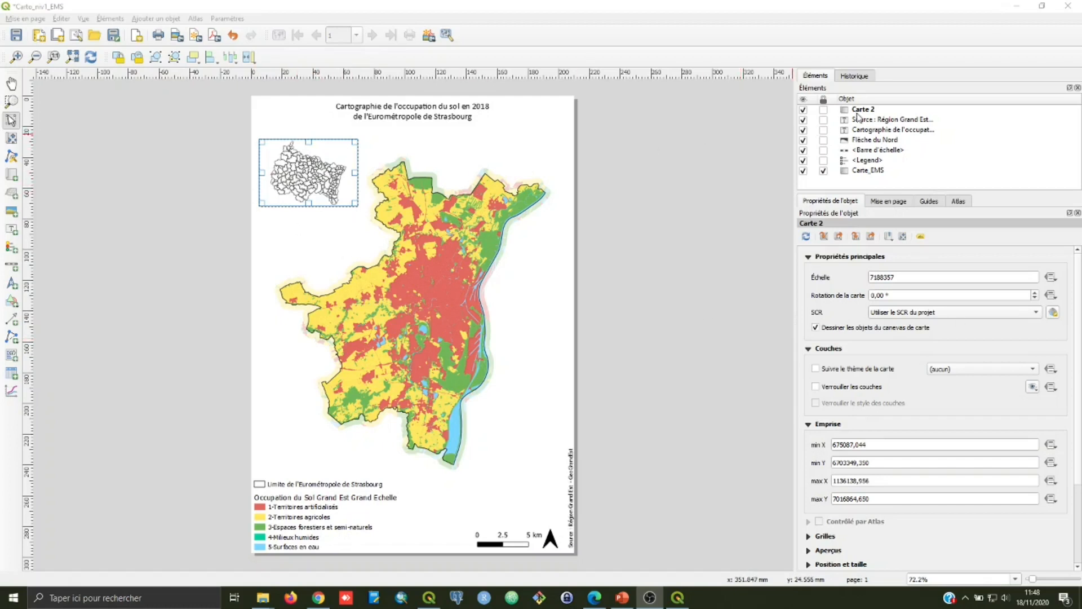
pyautogui.click(867, 112)
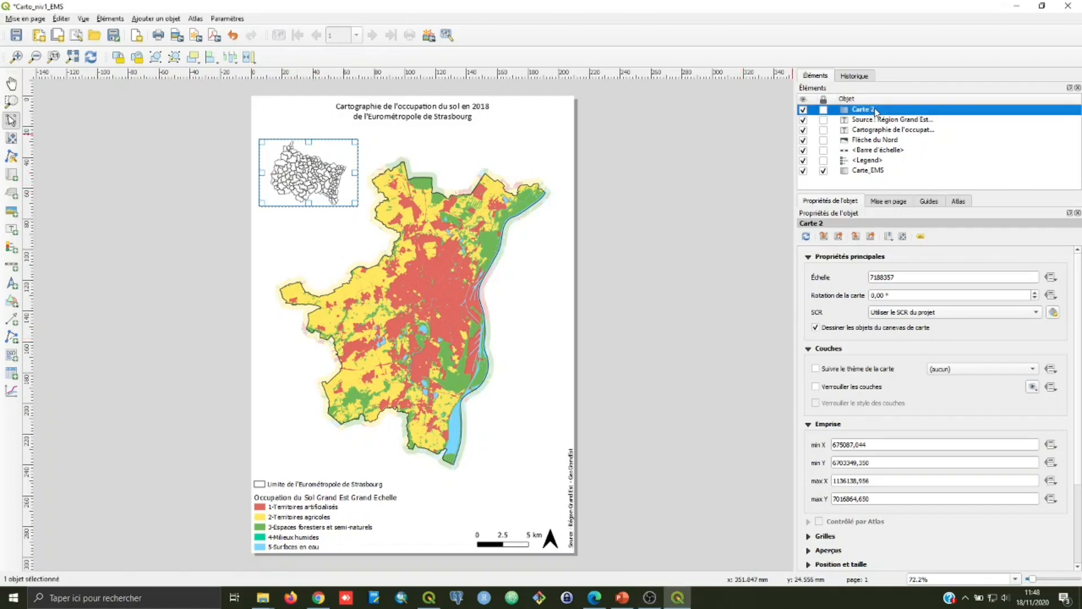
pyautogui.doubleClick(875, 108)
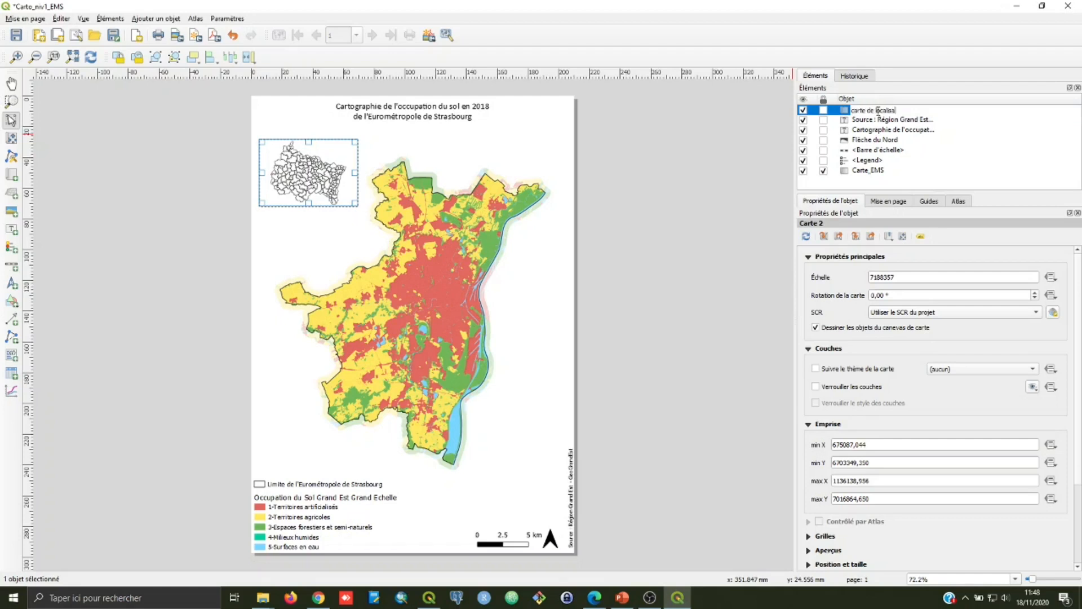
pyautogui.click(1053, 141)
# Step: Enlarge the carte de localisation frame to about 75 mm wide and place it against the left page edge beside the main map
pyautogui.click(285, 194)
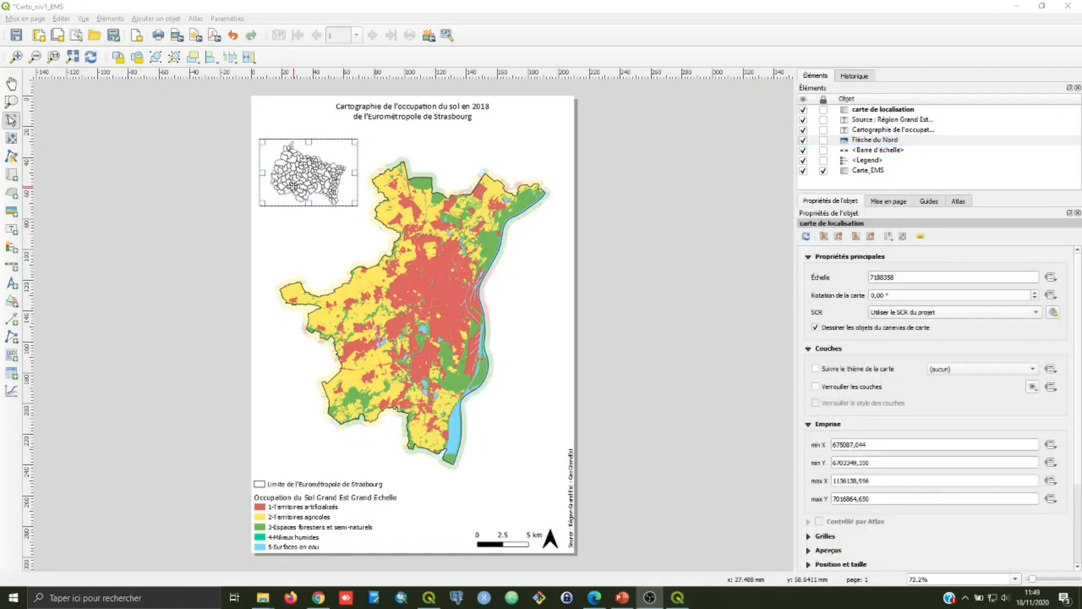
pyautogui.moveTo(305, 183); pyautogui.dragTo(364, 216)
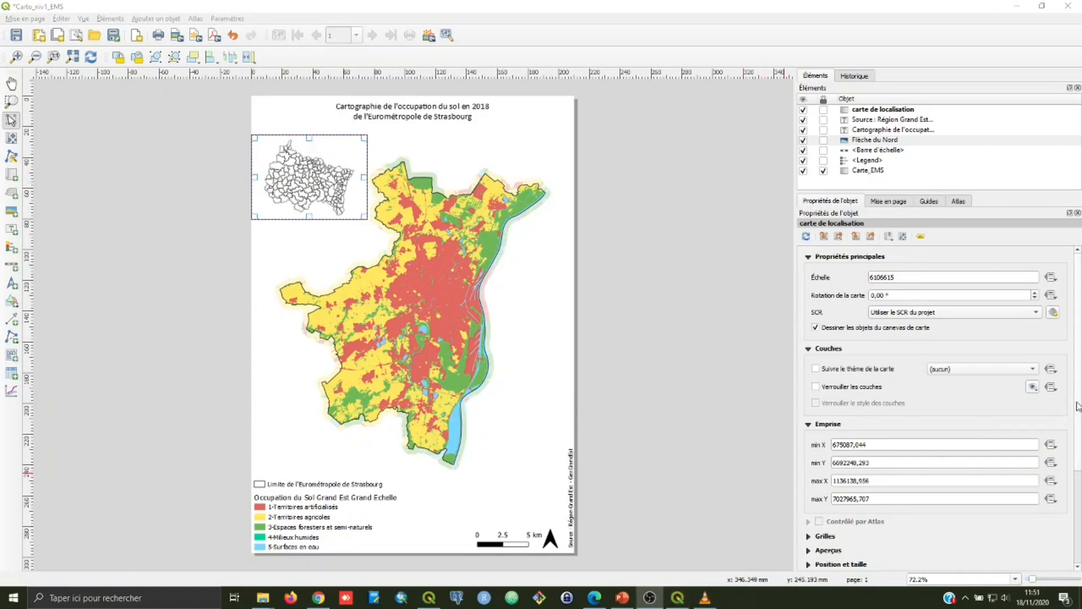
pyautogui.scroll(-5, 1064, 428)
pyautogui.click(819, 471)
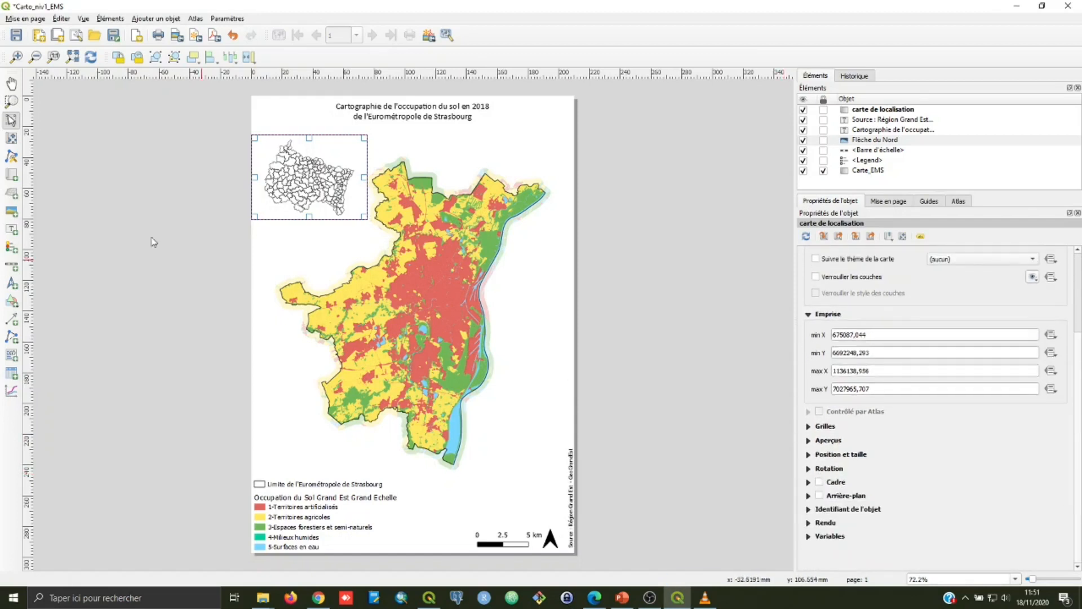
pyautogui.moveTo(312, 185)
pyautogui.mouseDown()
pyautogui.moveTo(333, 191)
pyautogui.moveTo(318, 189)
pyautogui.mouseUp()
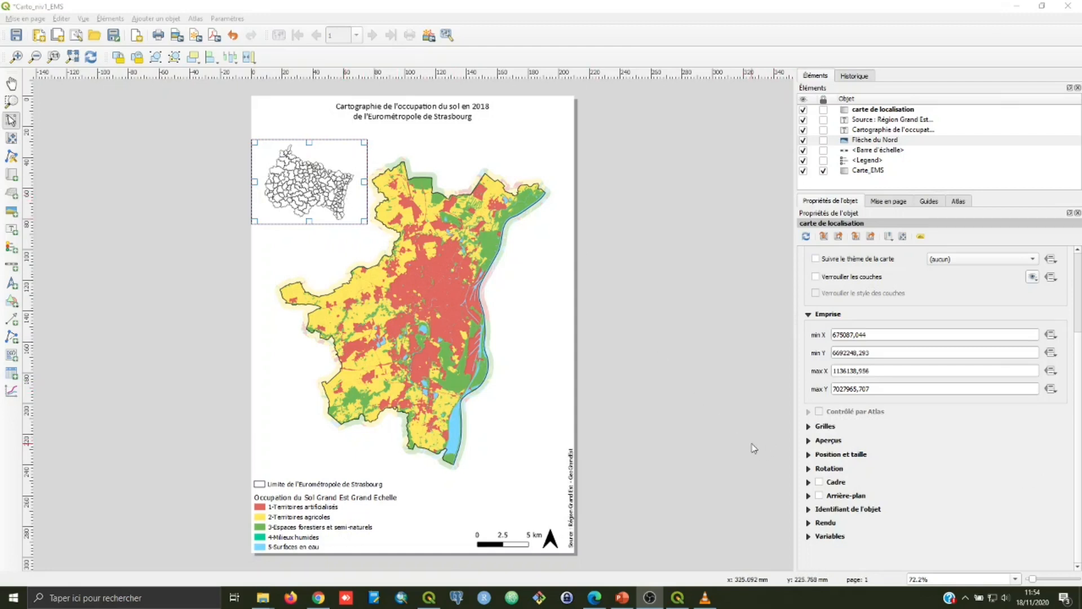
# Step: Add an overview to the carte de localisation map with Carte_EMS as its map frame
pyautogui.click(809, 440)
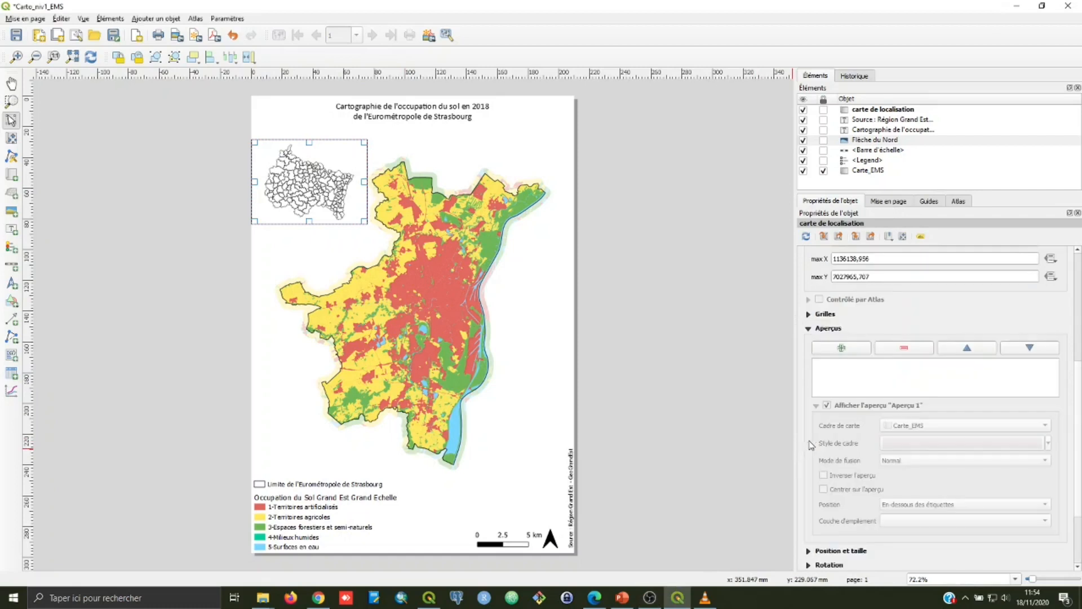
pyautogui.click(841, 347)
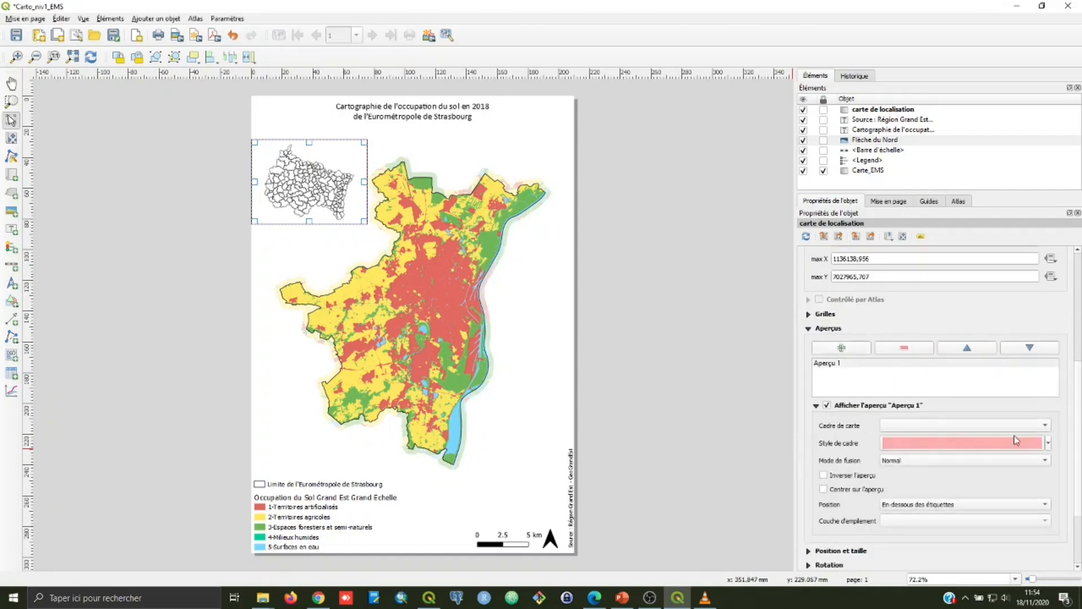
pyautogui.click(1046, 426)
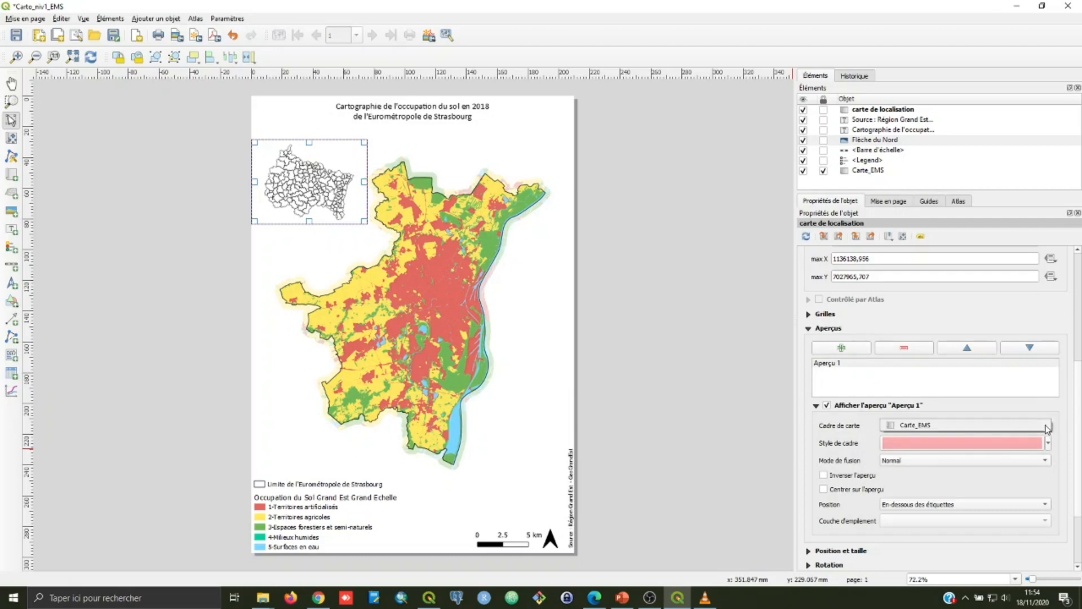
pyautogui.click(1002, 427)
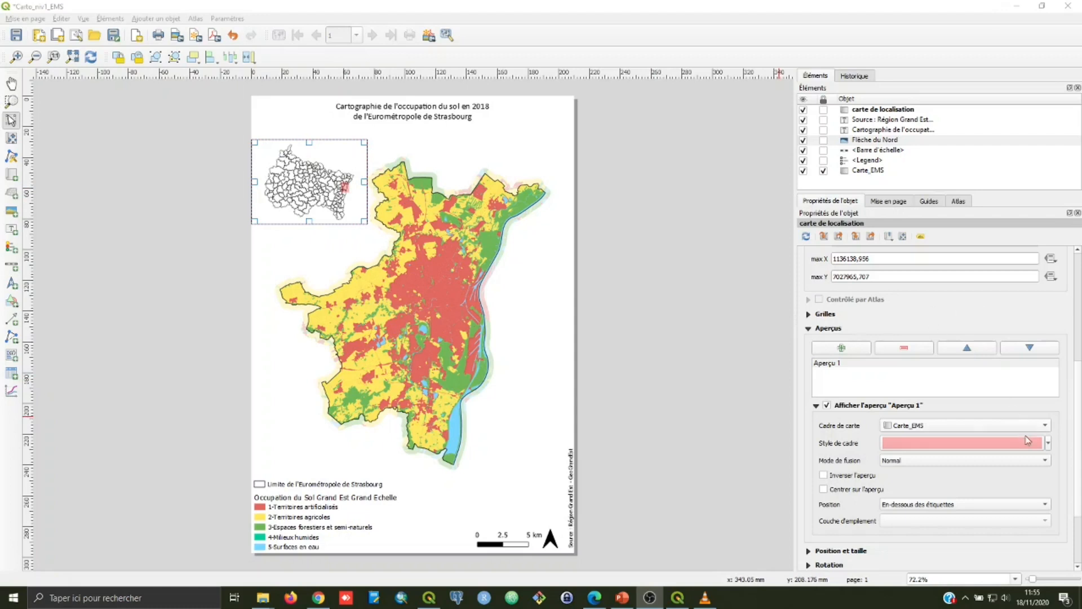
# Step: Change the overview frame's symbol layer type from simple fill to centroid fill (Remplissage de centroïde)
pyautogui.click(1049, 443)
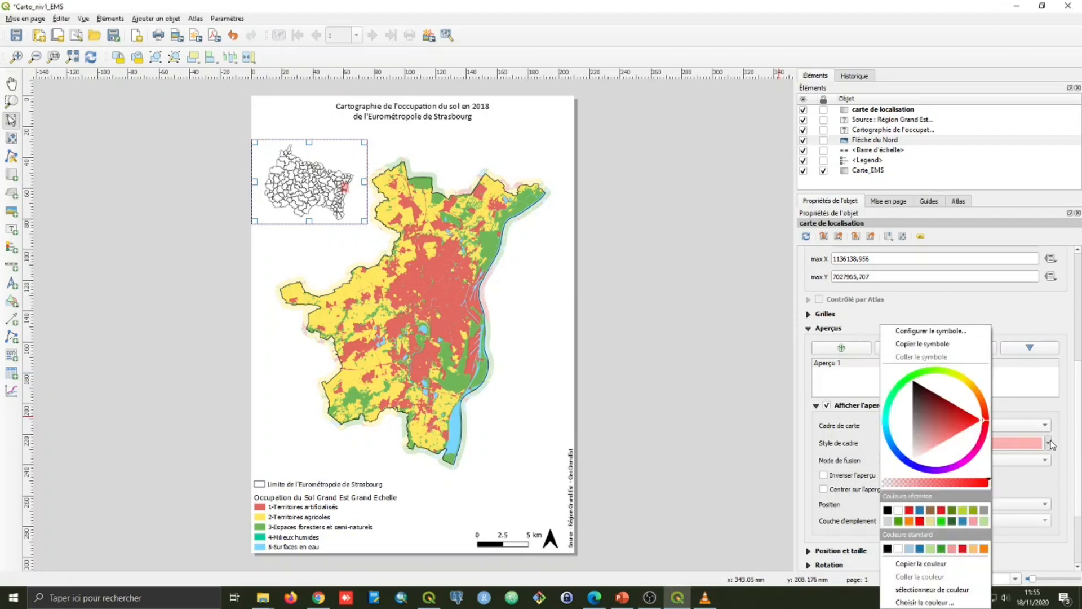
pyautogui.click(946, 332)
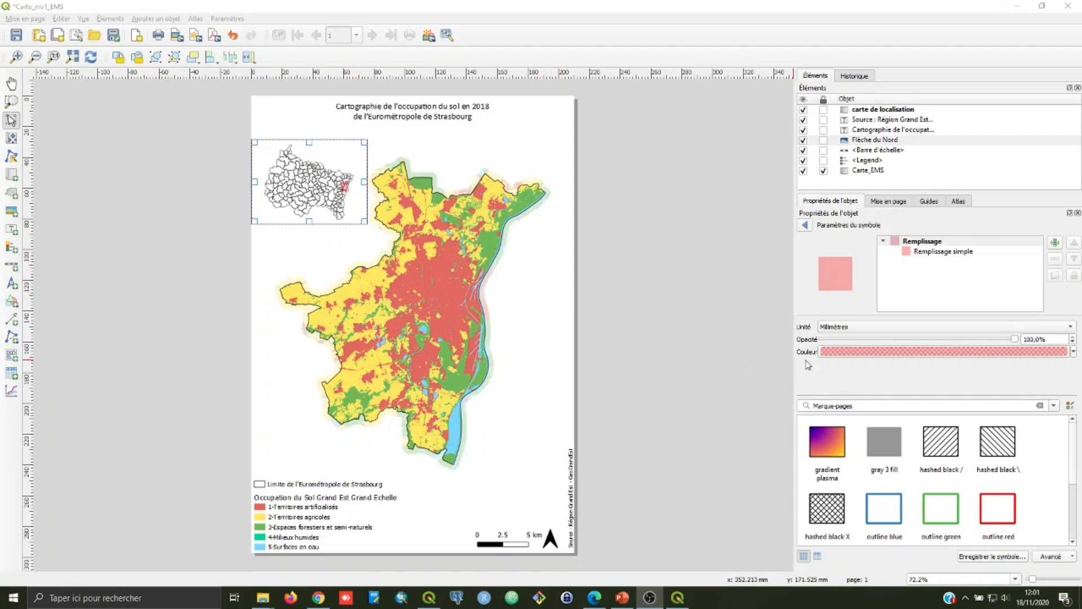
pyautogui.click(942, 252)
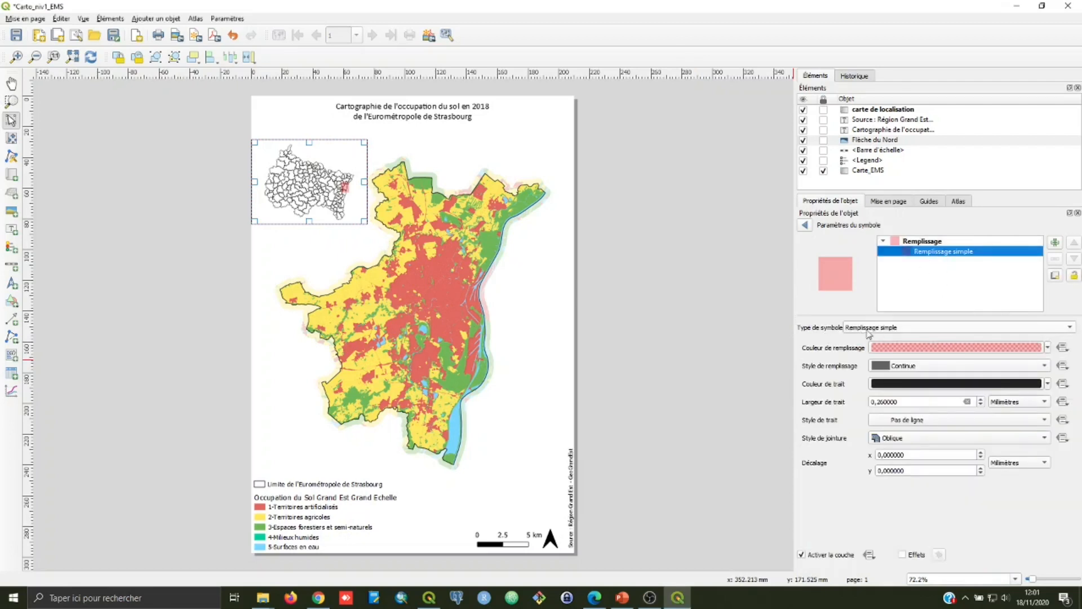
pyautogui.click(1070, 332)
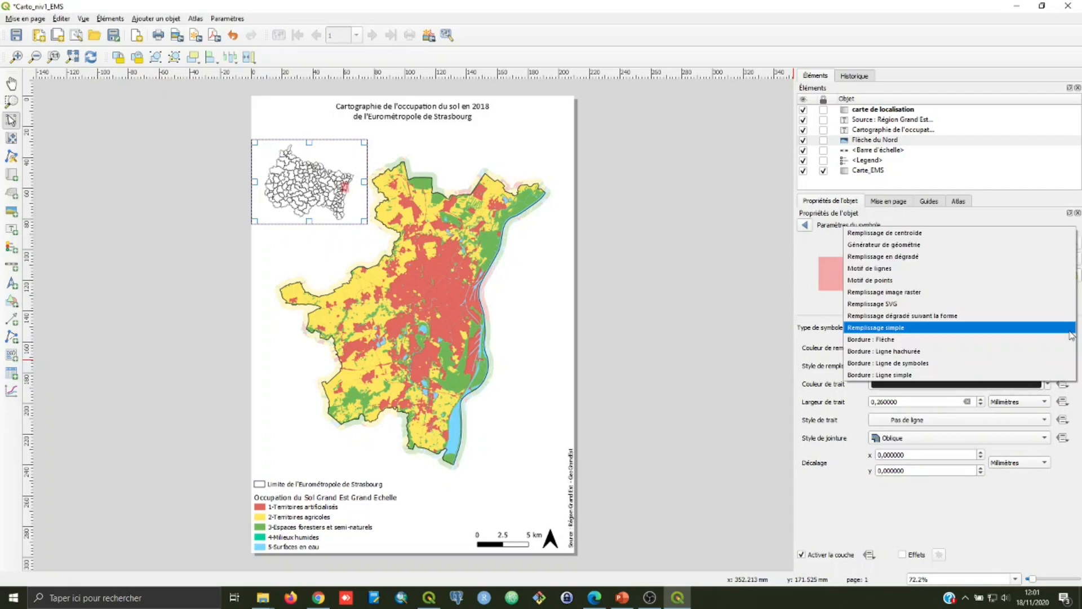
pyautogui.click(981, 234)
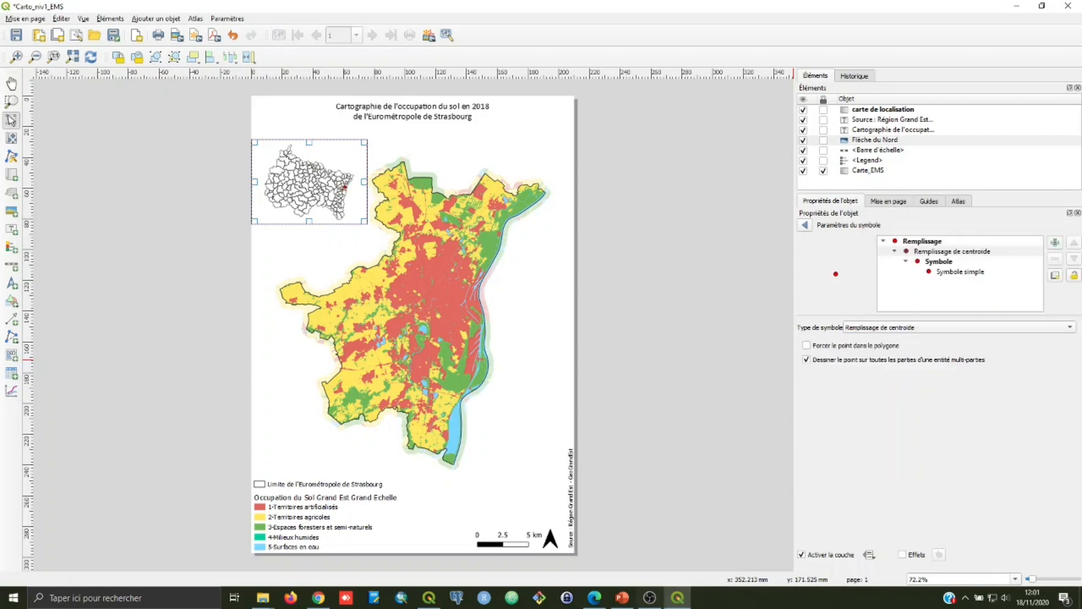
# Step: Set the overview's centroid marker size to 3 mm, make its stroke red, and deselect the location map
pyautogui.click(946, 273)
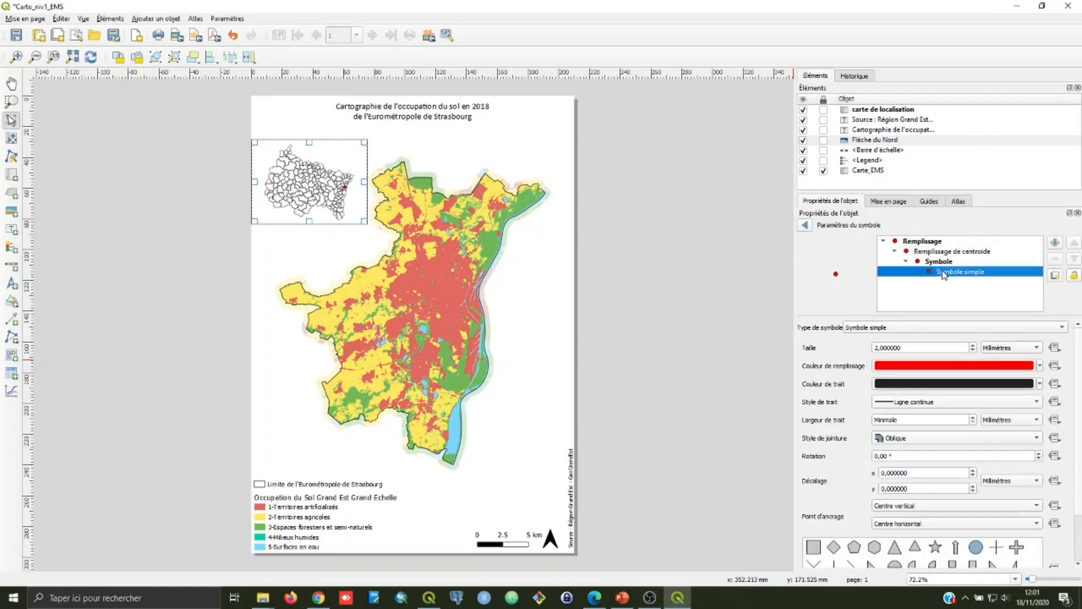
pyautogui.click(972, 347)
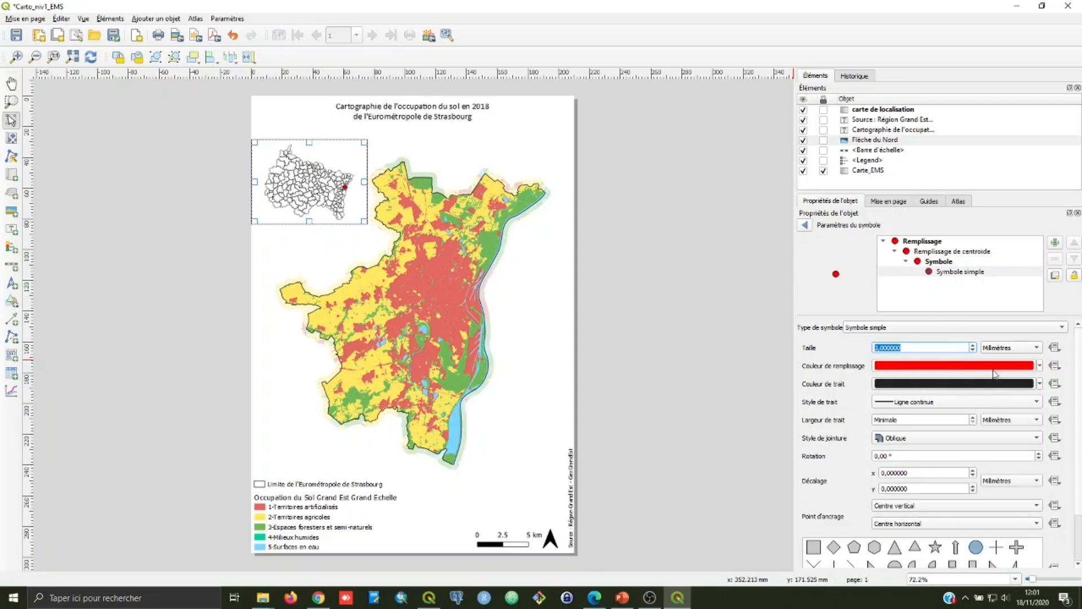
pyautogui.click(1040, 385)
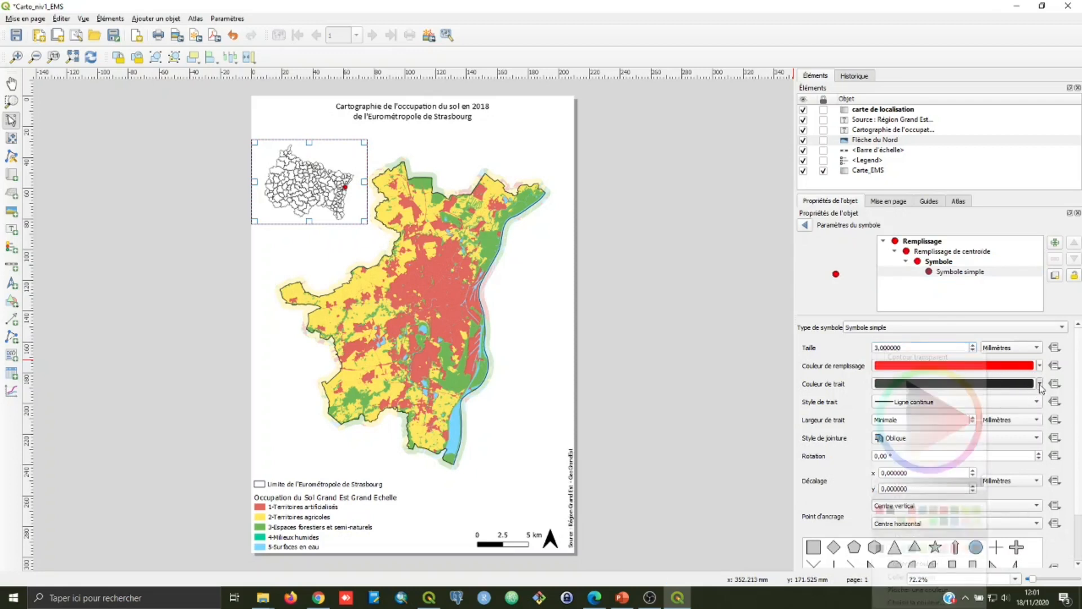
pyautogui.click(879, 510)
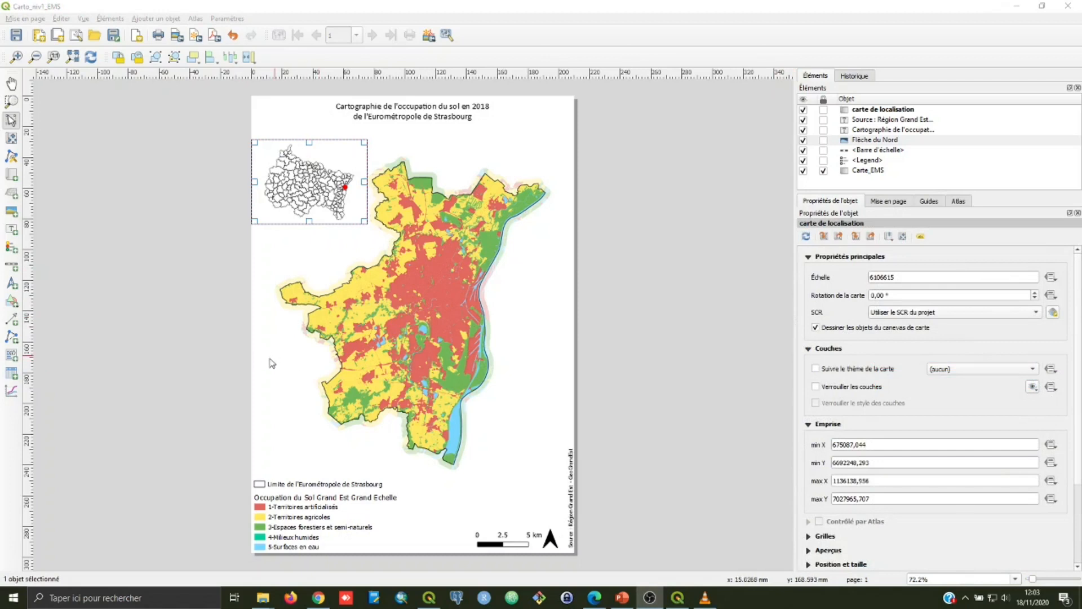
pyautogui.click(271, 363)
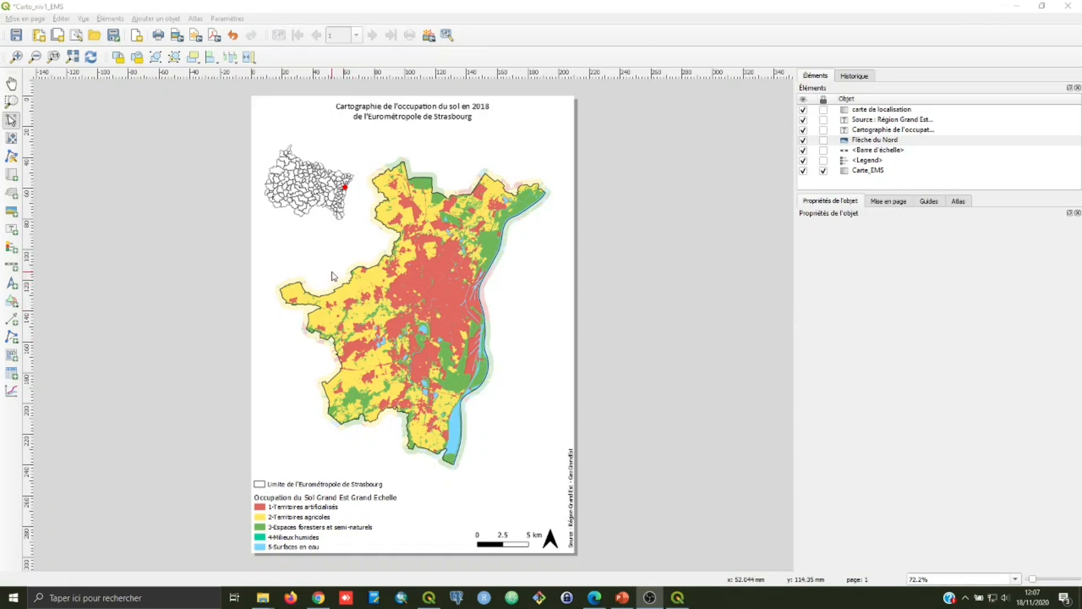
# Step: Export the layout as a PDF named Carto_niv1_EMS in the ocsge2_d67_2018 folder, keeping the default export options
pyautogui.click(182, 11)
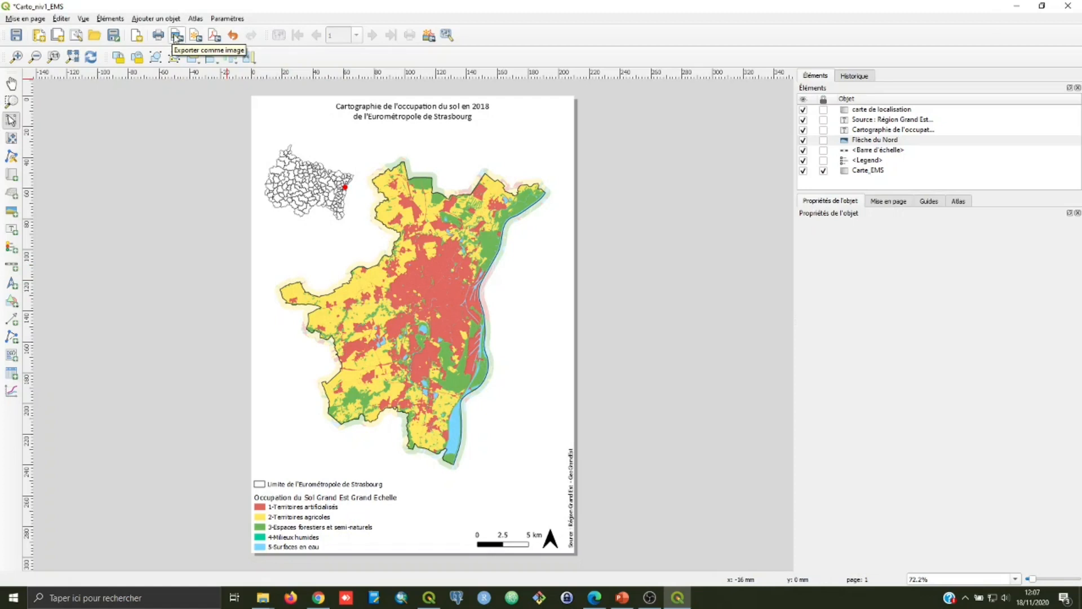
pyautogui.click(215, 35)
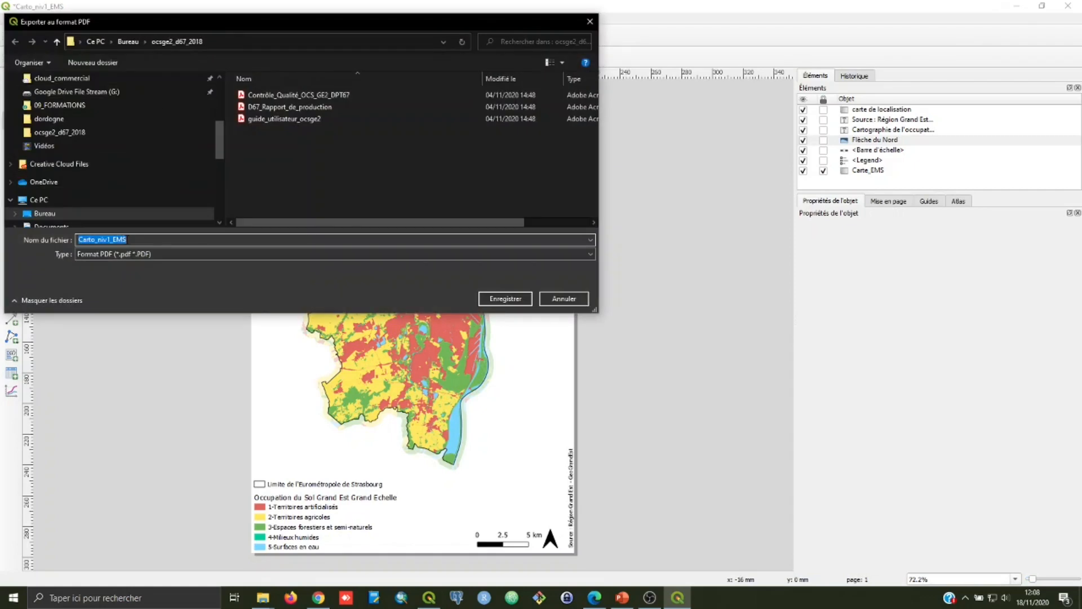
pyautogui.click(131, 239)
pyautogui.moveTo(135, 239); pyautogui.dragTo(68, 241)
pyautogui.click(519, 301)
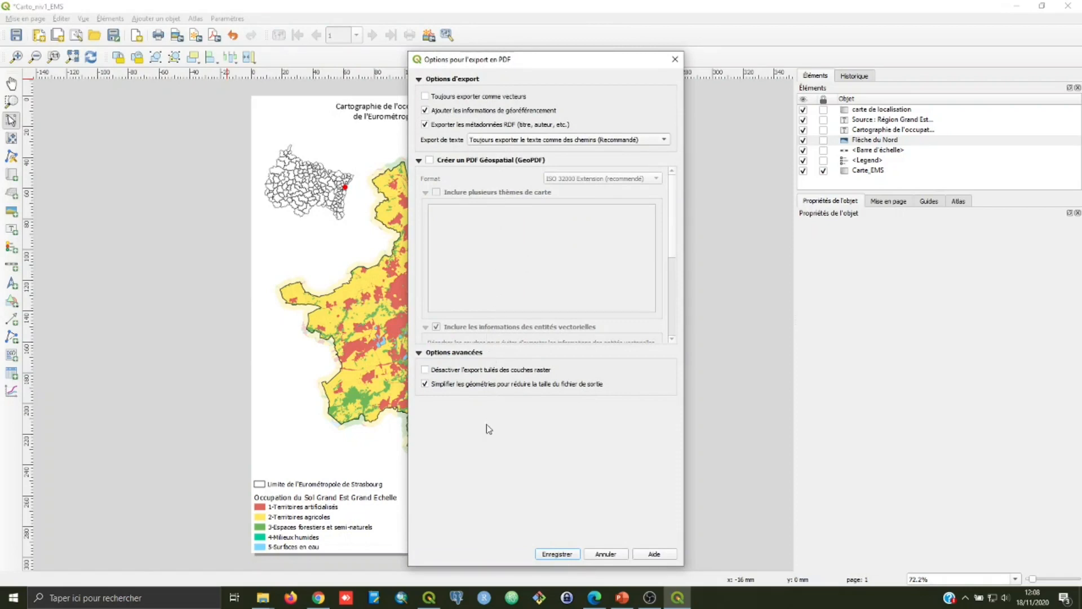
pyautogui.click(557, 554)
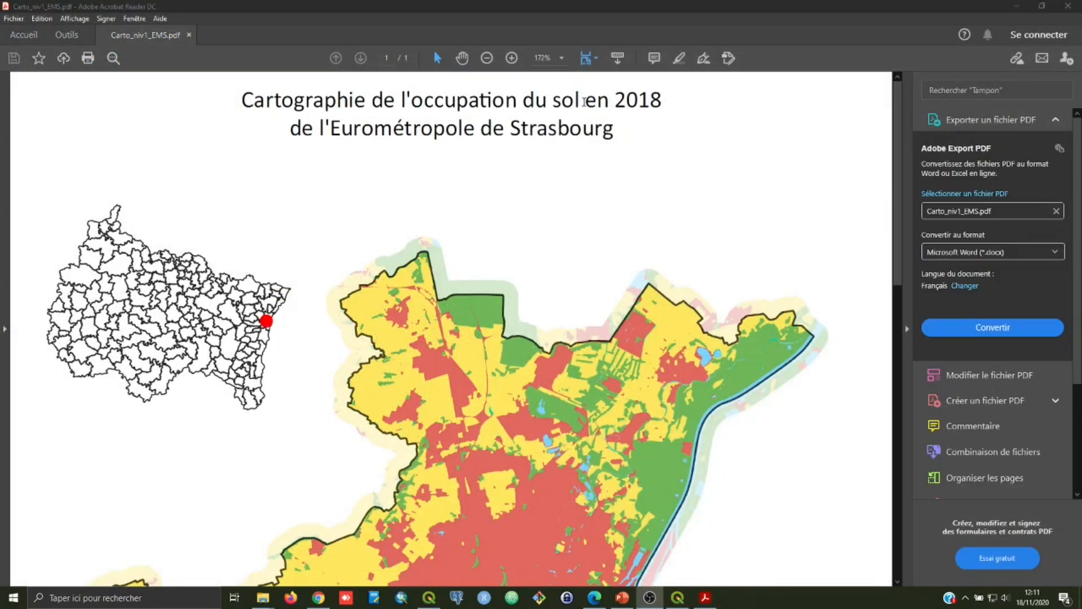
# Step: View the exported Carto_niv1_EMS.pdf in Adobe Acrobat Reader at 70% zoom to check the whole page
pyautogui.click(531, 54)
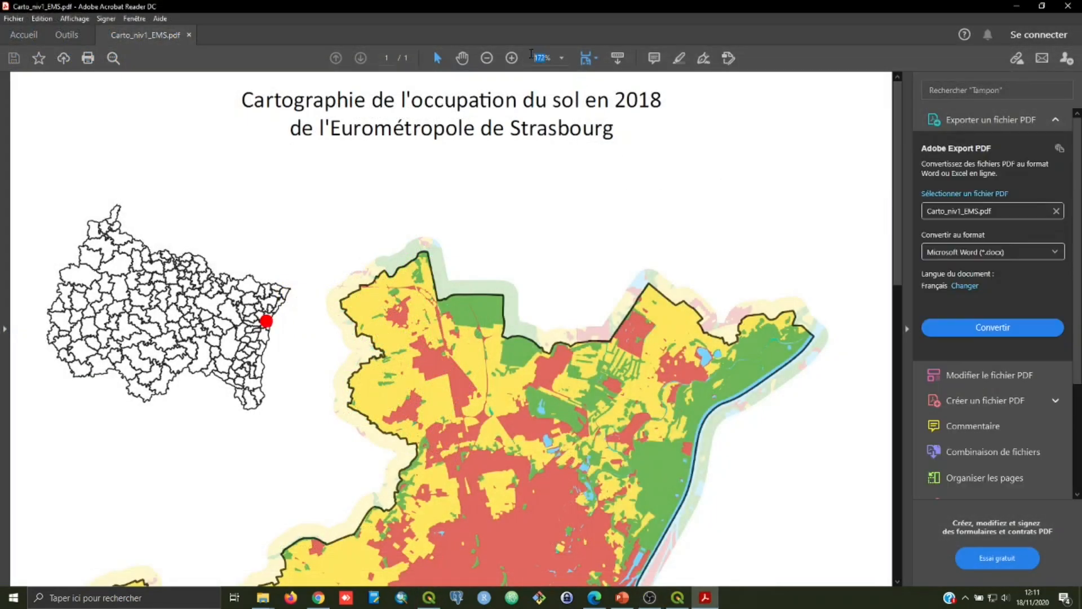
pyautogui.write('70')
pyautogui.press('Return')
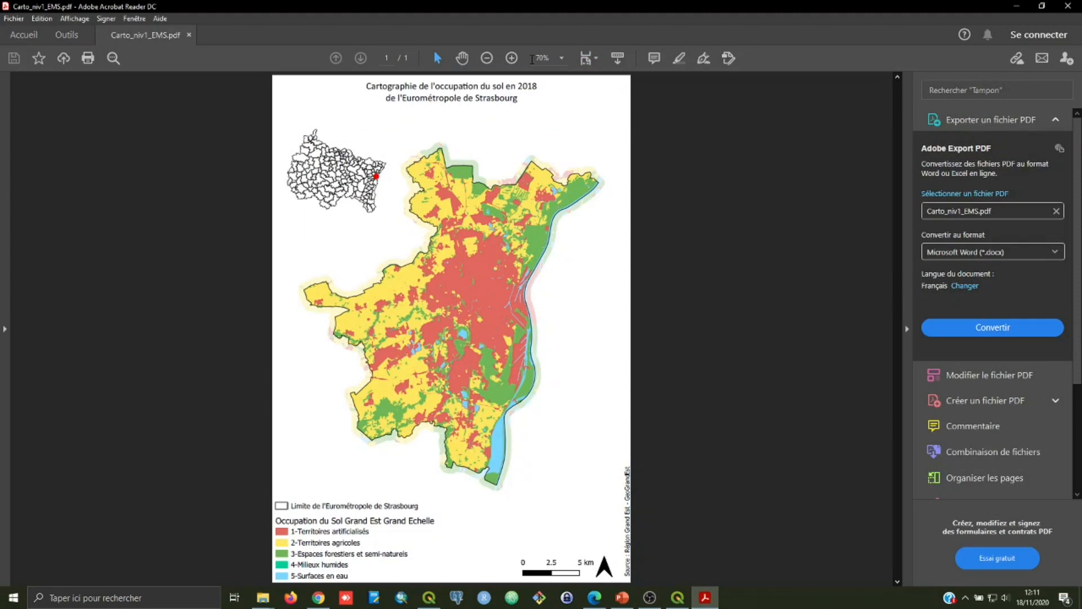